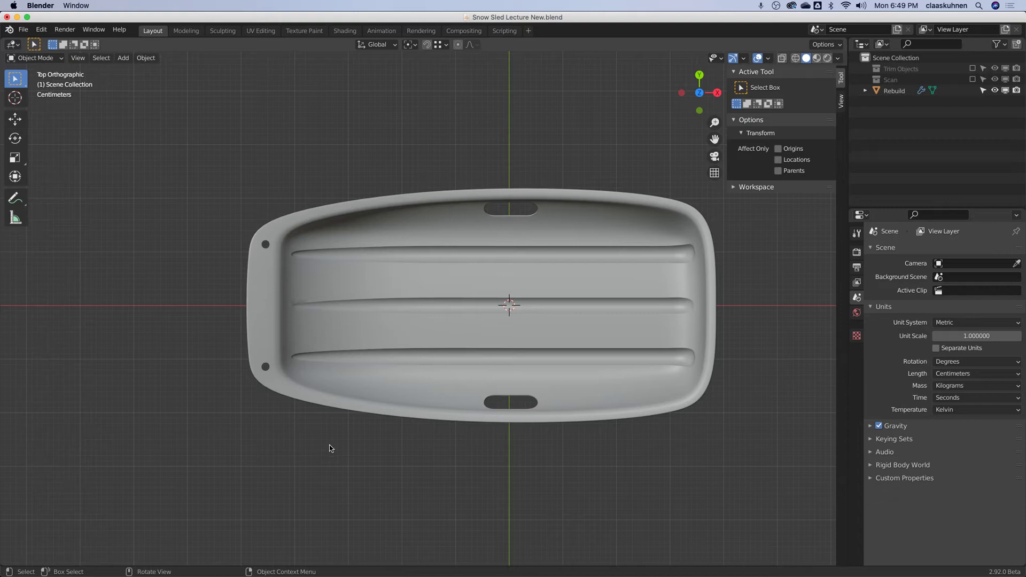
Shift the view and snap the 3D cursor to the world origin.
middle_click_drag(282, 331, 386, 346, "shift")
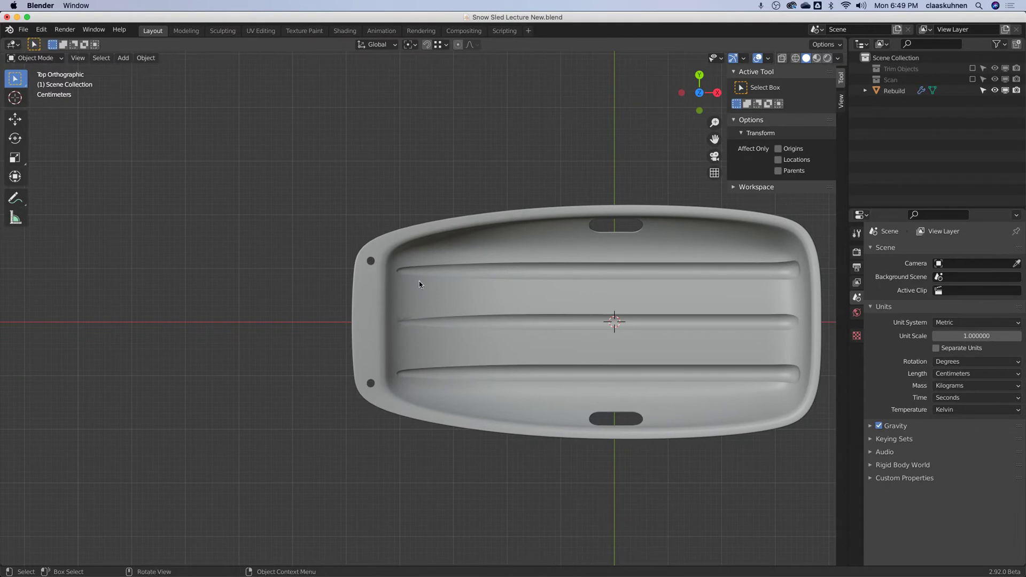
scroll(429, 299, "down", 2)
key("shift+s")
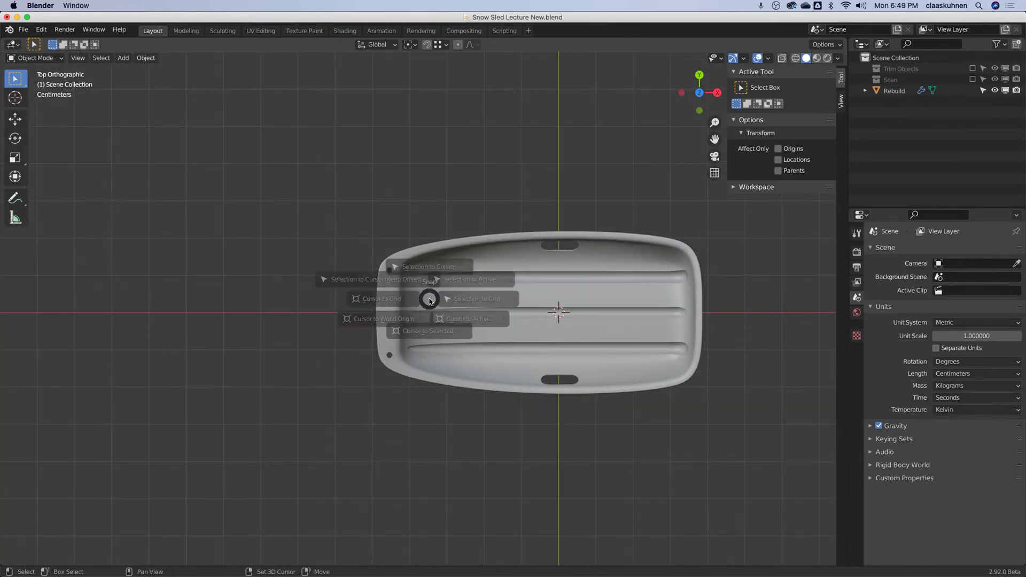
left_click(361, 338)
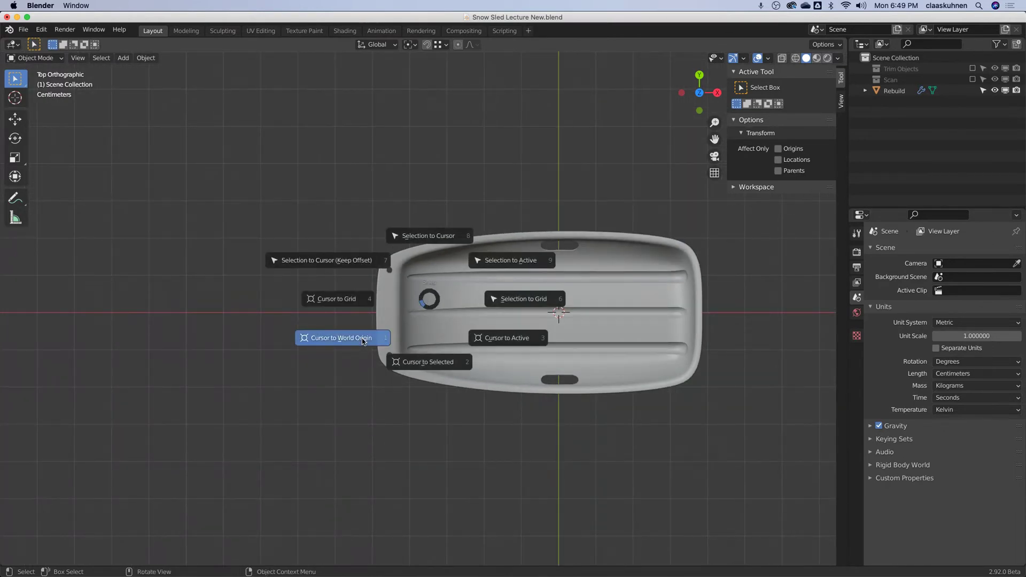
Add a Bezier curve at the world origin beside the sled.
left_click(124, 58)
mouse_move(128, 82)
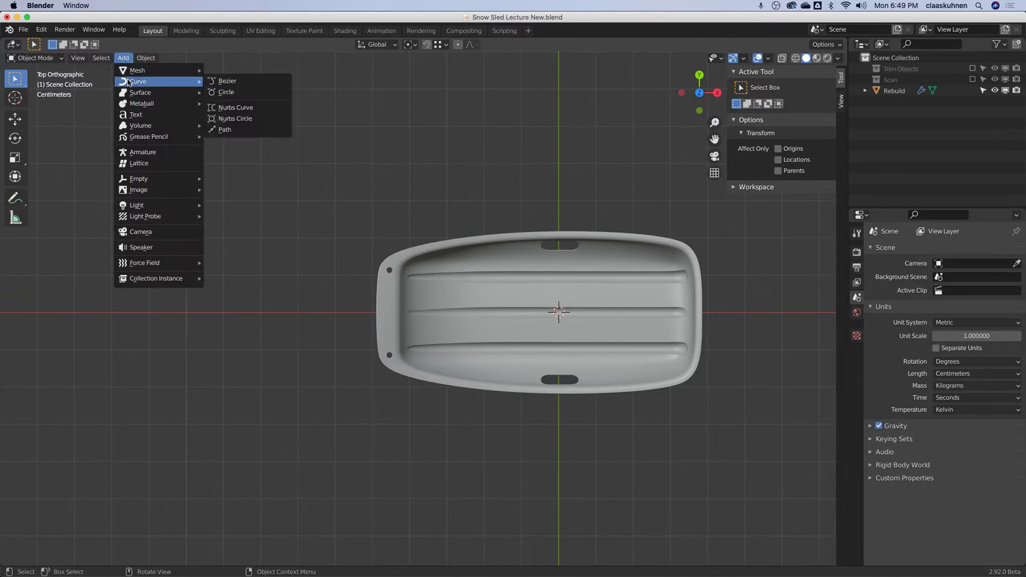
left_click(213, 82)
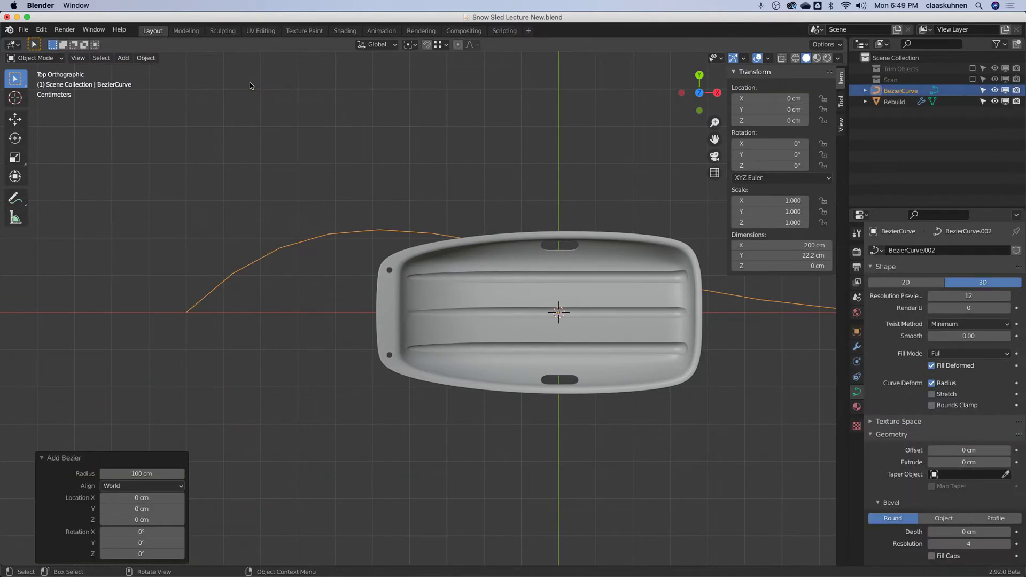
Put the curve into Edit Mode and select its control points.
scroll(289, 135, "down", 3)
middle_click_drag(288, 134, 234, 165, "shift")
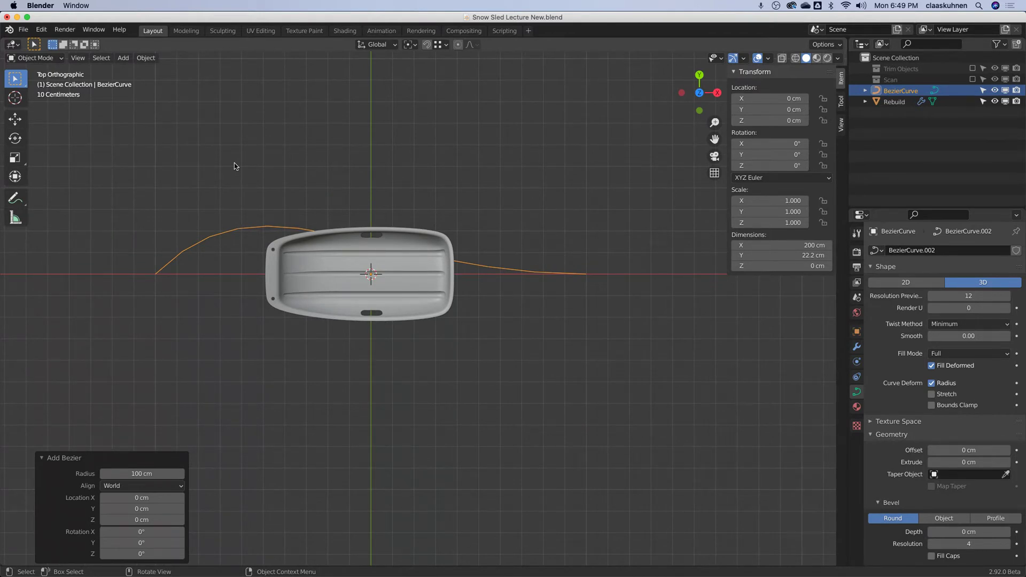
left_click(54, 58)
left_click(32, 83)
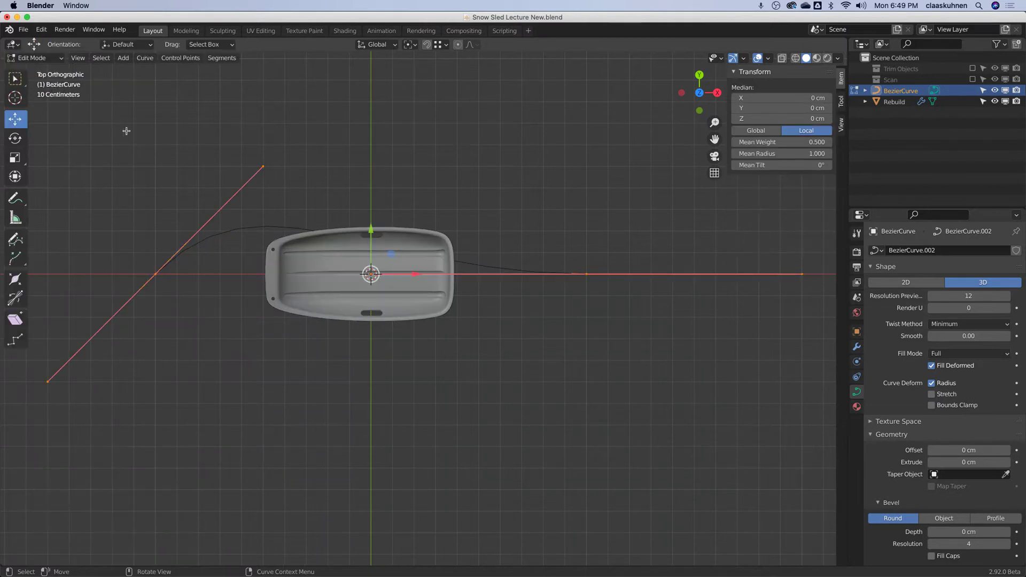
left_click(155, 274)
left_click(586, 276)
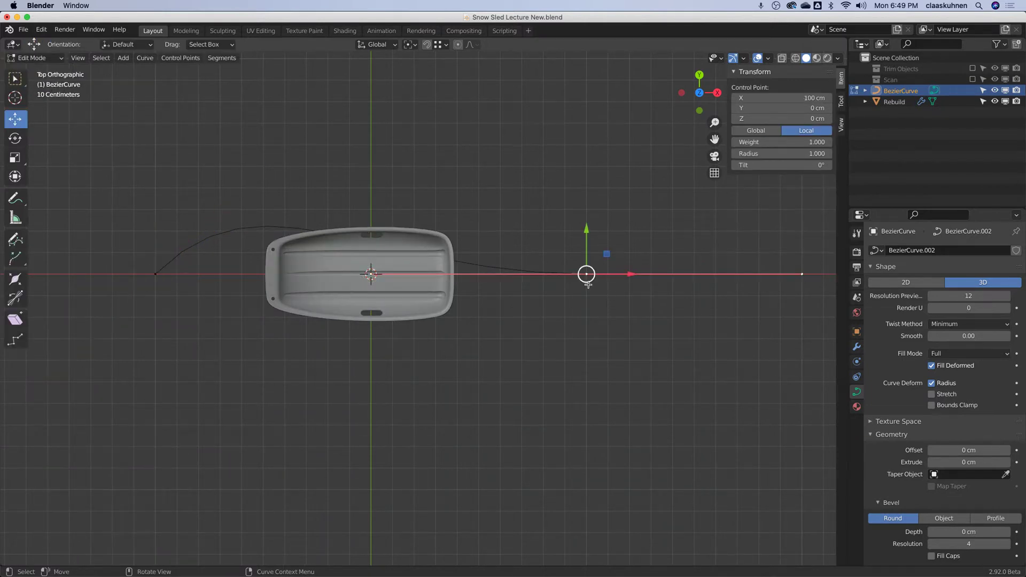
Turn the right control point's handles diagonally, moving both down and below the point.
scroll(613, 295, "down", 2)
left_click(743, 280)
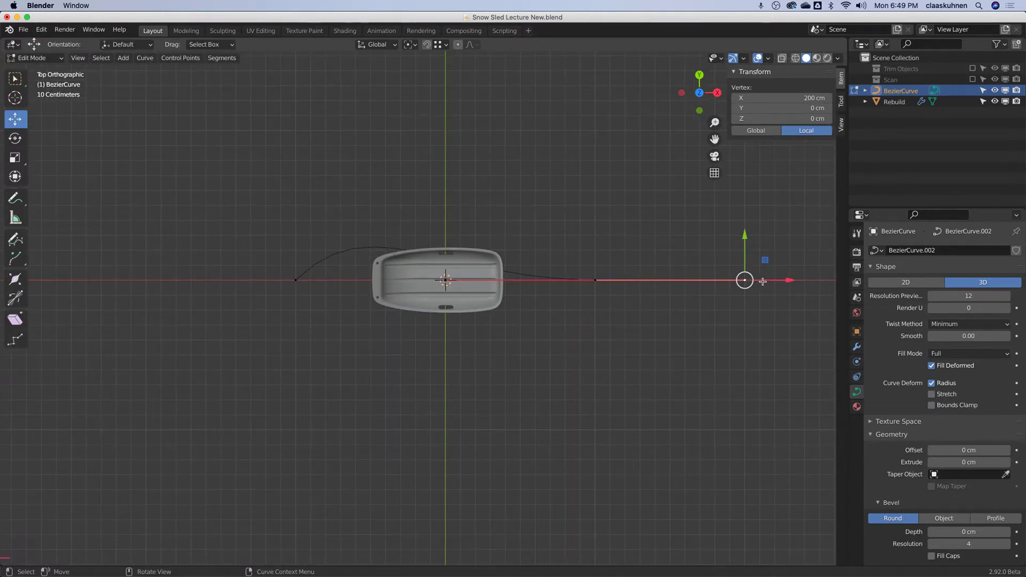
key("g")
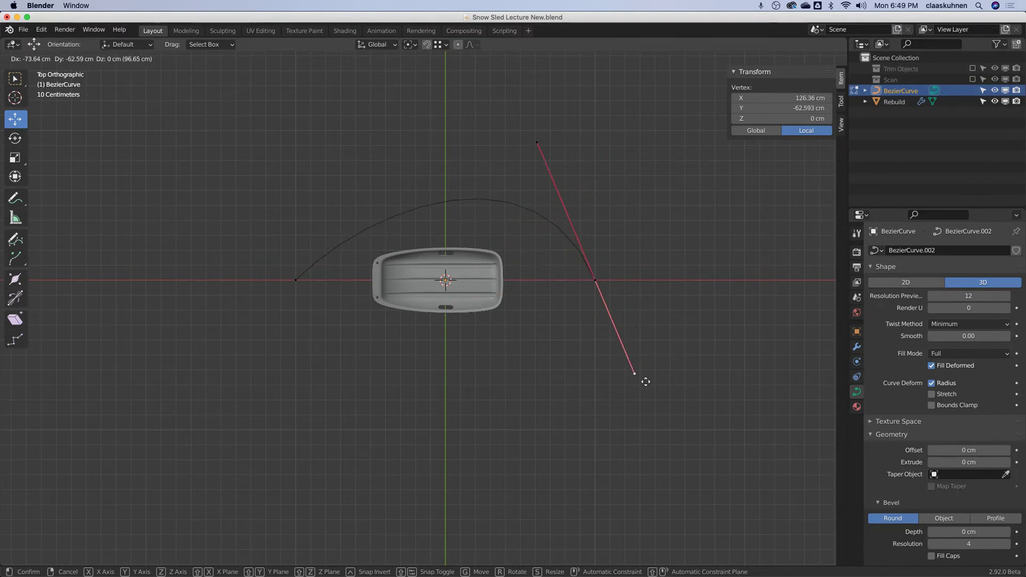
left_click(629, 386)
left_click(557, 135)
key("g")
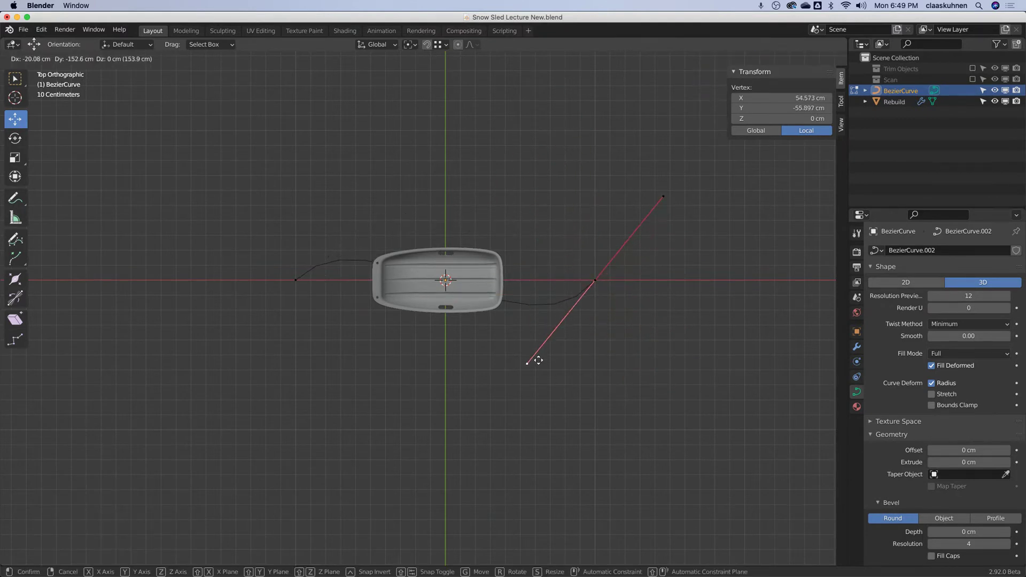
left_click(525, 361)
Move the left end's upper handle up-left and shrink its handles to about a third.
left_click(296, 280)
left_click(367, 207)
key("g")
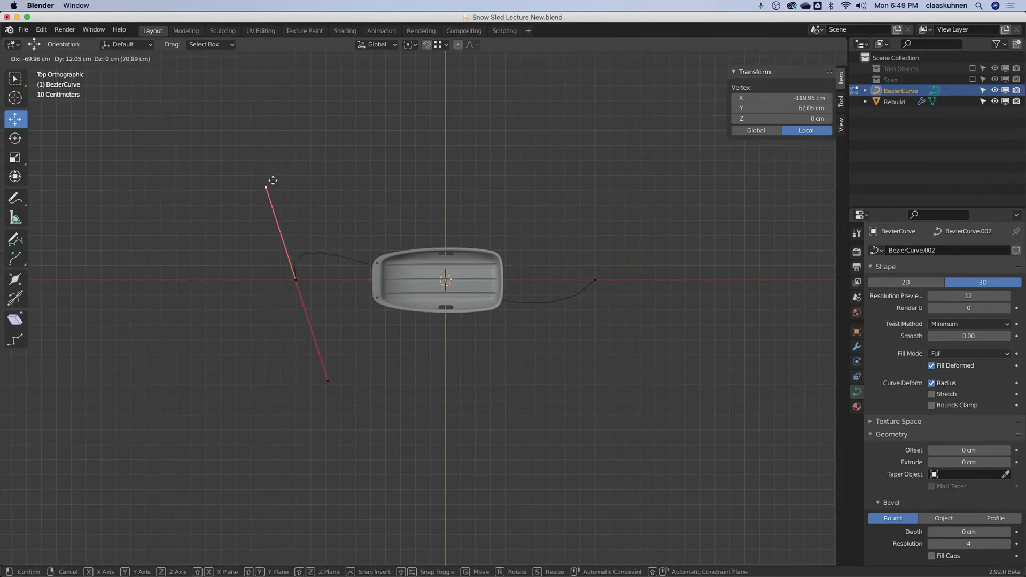
left_click(369, 160)
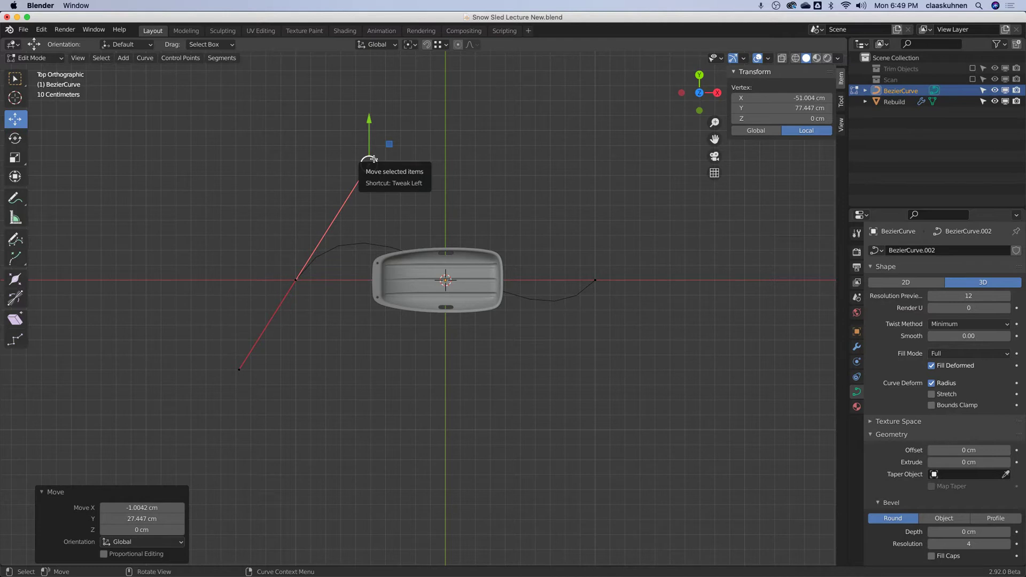
left_click(290, 287)
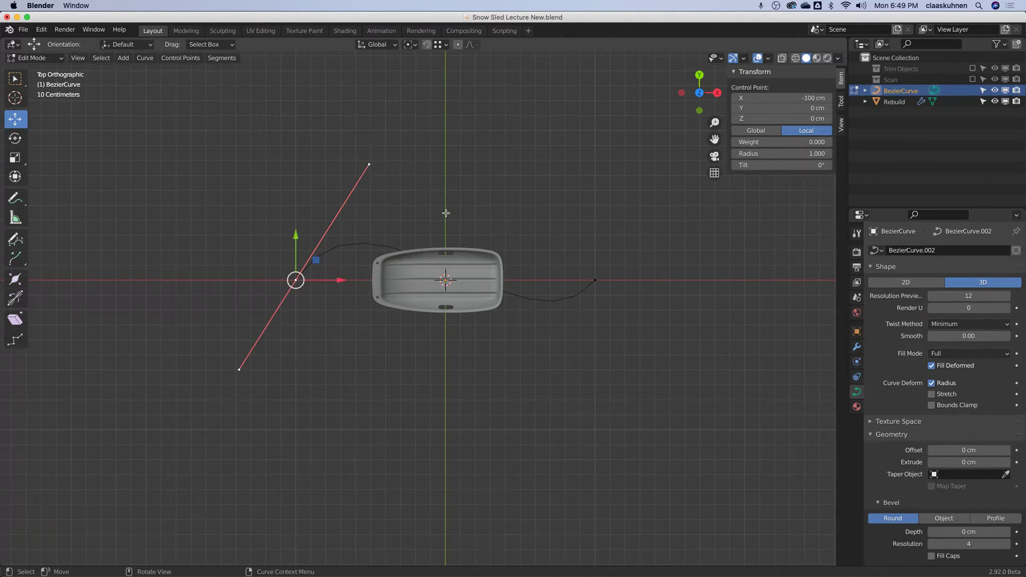
key("s")
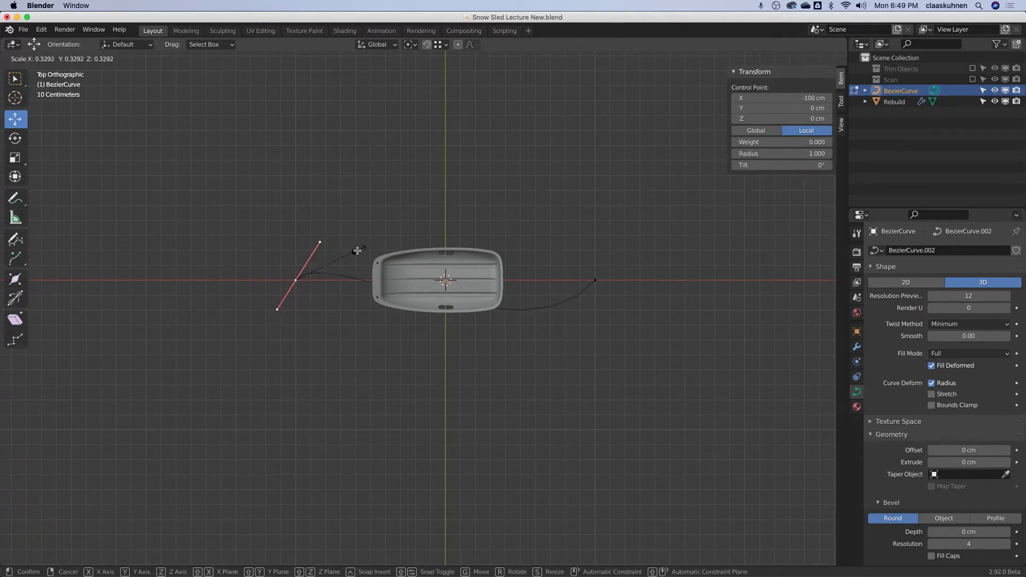
left_click(352, 253)
left_click(595, 281)
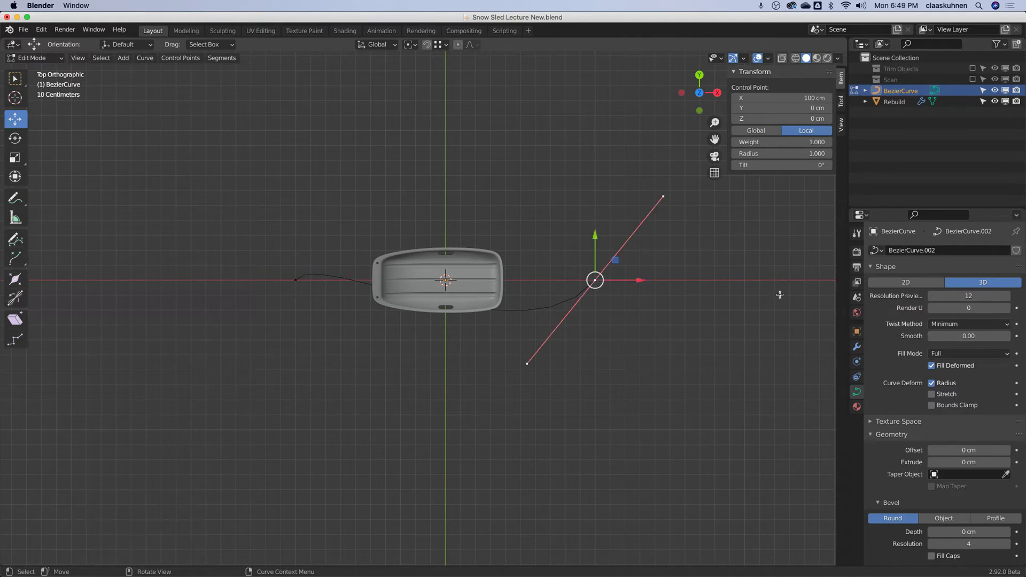
Shorten the right end's handles and move that point onto the sled's upper front hole.
key("s")
left_click(650, 323)
key("g")
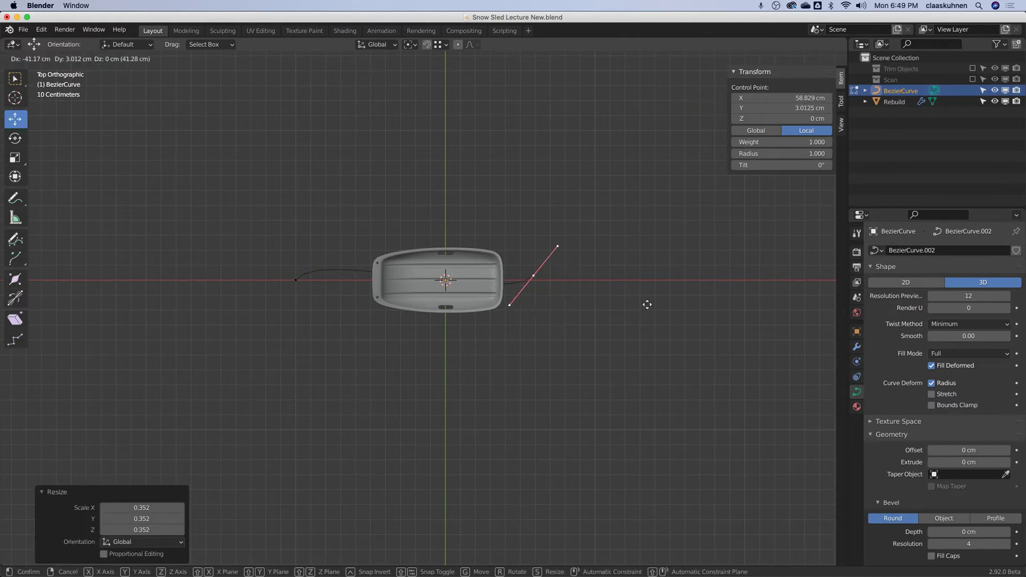
left_click(381, 261)
scroll(384, 261, "up", 10)
key("g")
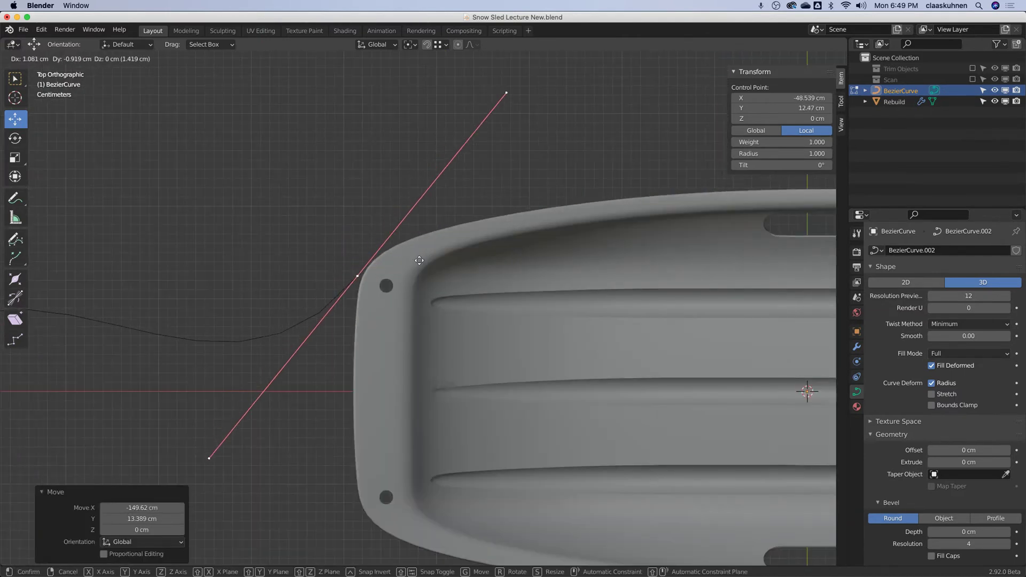
left_click(436, 263)
scroll(436, 264, "down", 5)
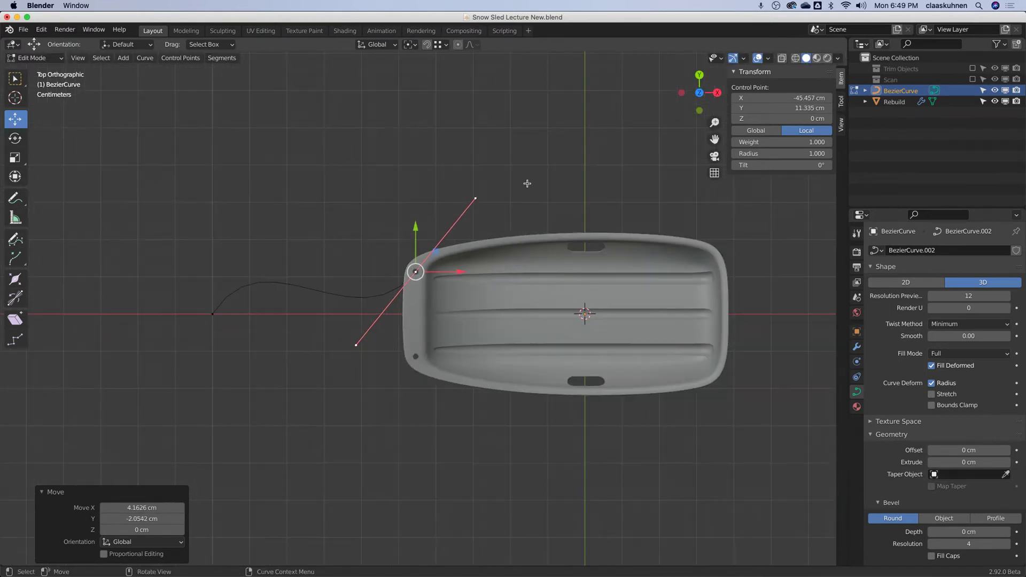
Rotate the end's handles about 51° to horizontal, shorten them, and raise the point to rim height.
key("r")
left_click(552, 302)
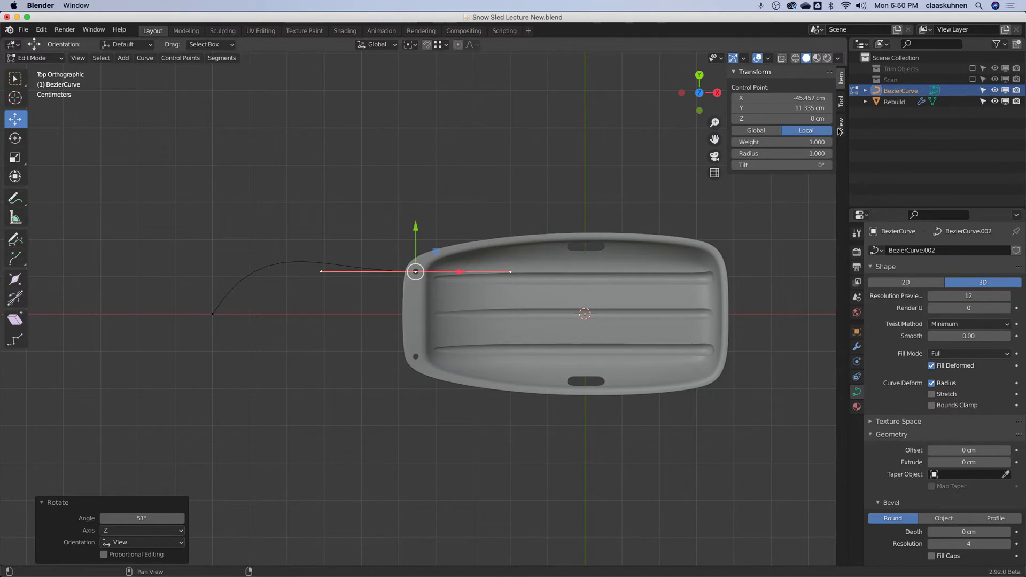
left_click(699, 111)
scroll(421, 369, "up", 3)
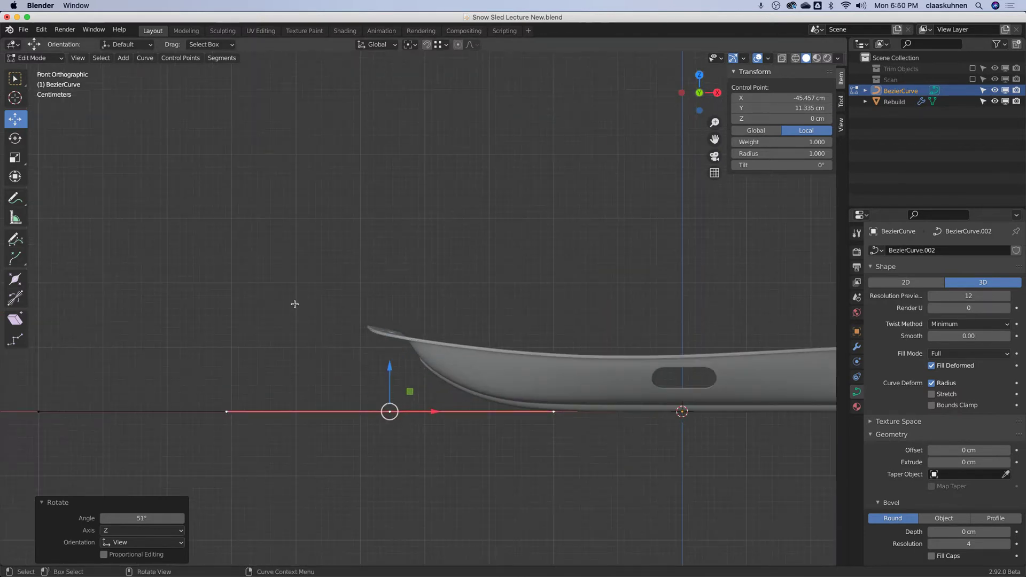
key("s")
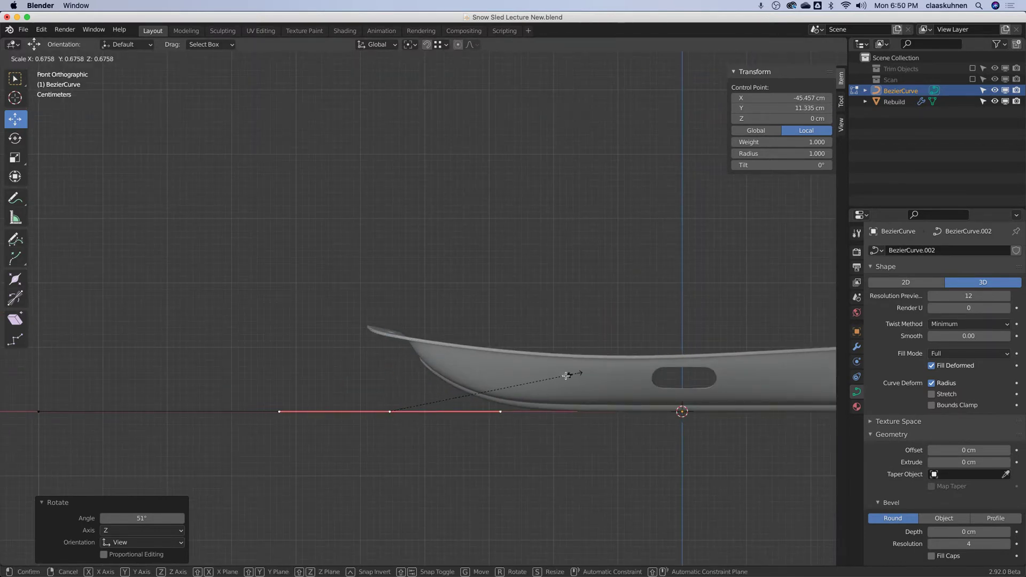
left_click(481, 394)
left_click_drag(389, 368, 401, 291)
Swing the end point's left handle vertical so the rope drops into the hole.
left_click(335, 335)
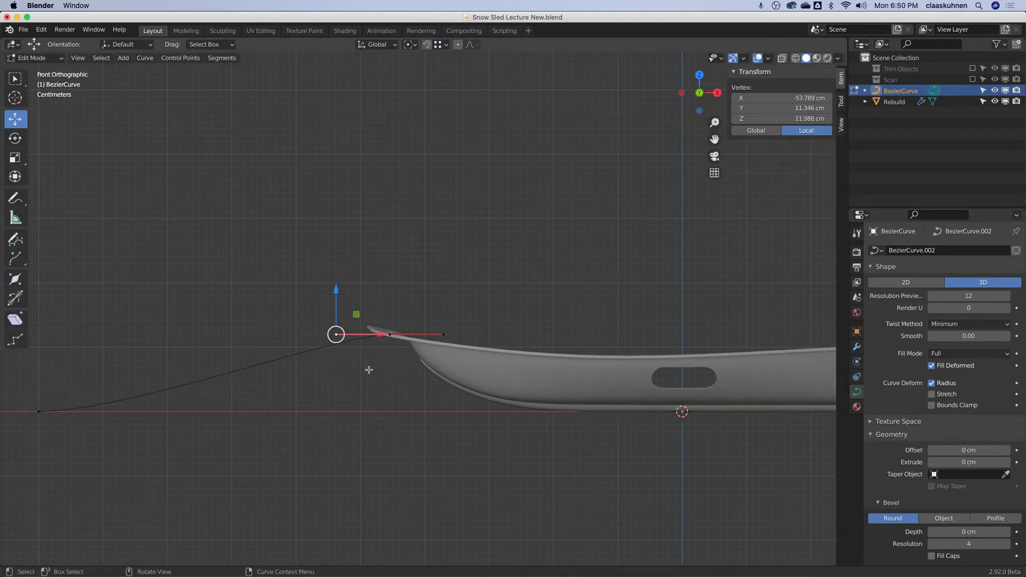
key("g")
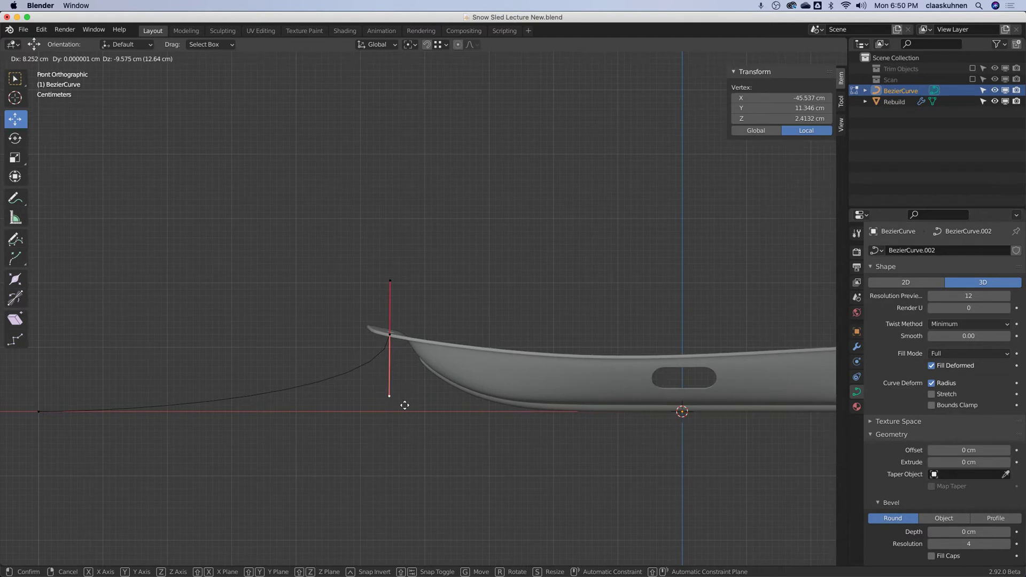
left_click(405, 404)
scroll(432, 344, "down", 3)
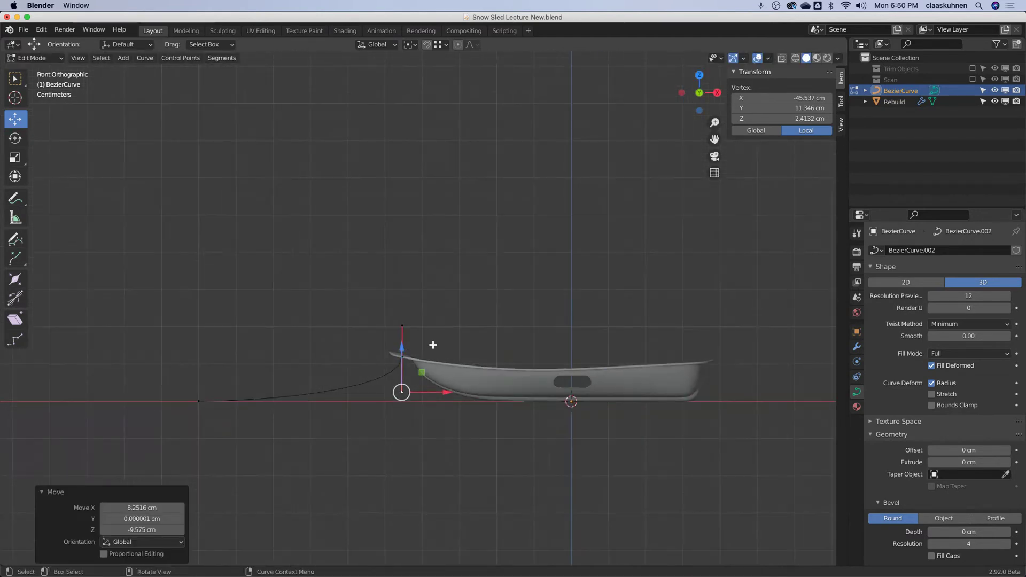
left_click(698, 77)
left_click(206, 315)
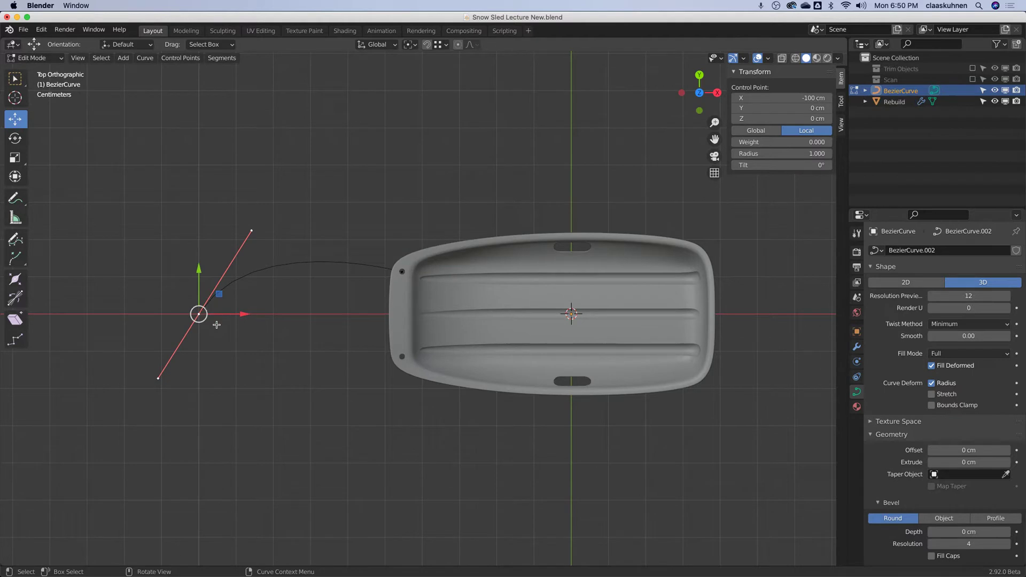
Pull the free end to the sled's lower front hole and rotate its handles.
left_click_drag(201, 327, 370, 385)
left_click(196, 315)
left_click(369, 373, "shift")
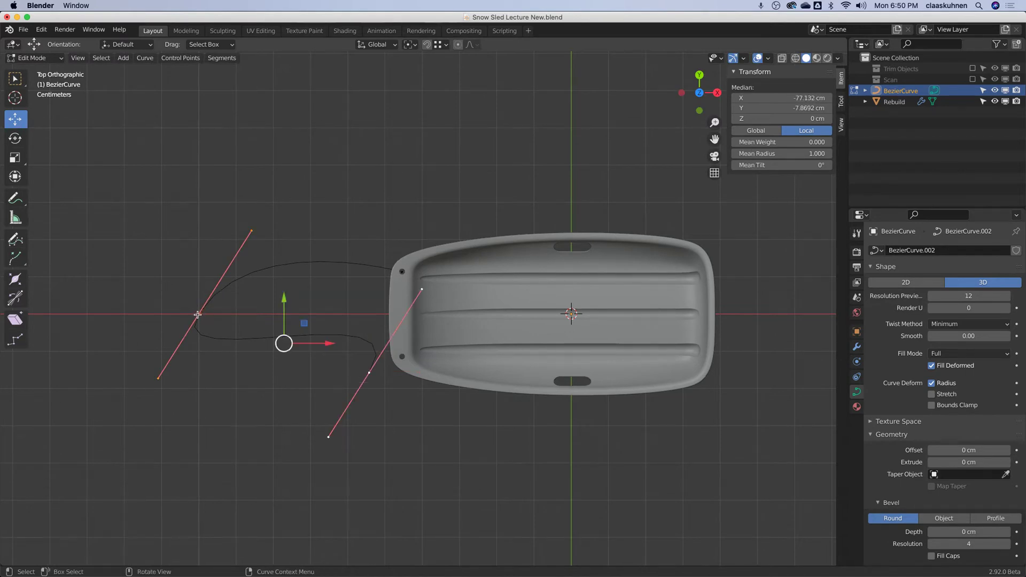
left_click(369, 373)
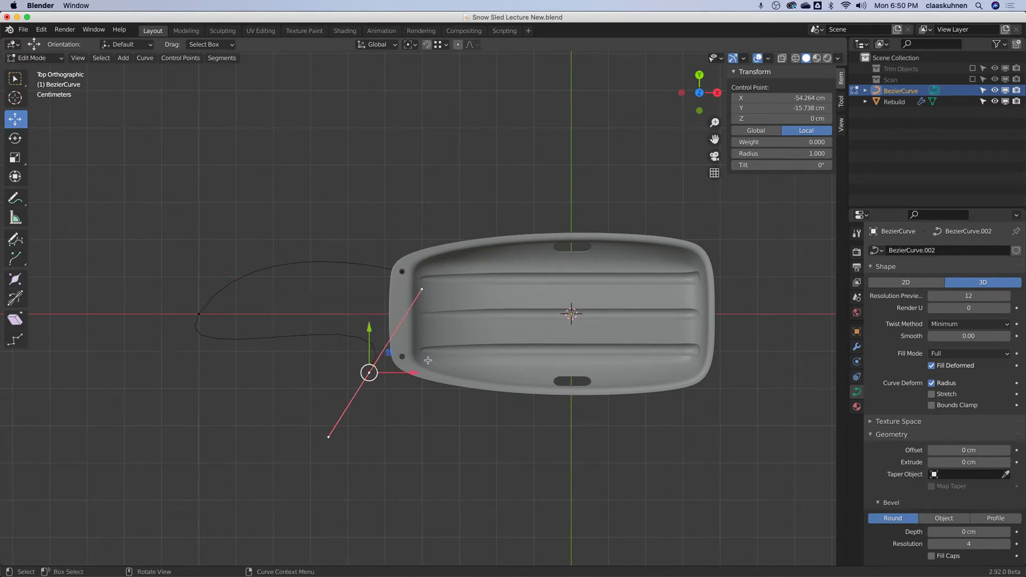
key("r")
left_click(293, 343)
key("g")
left_click(418, 385)
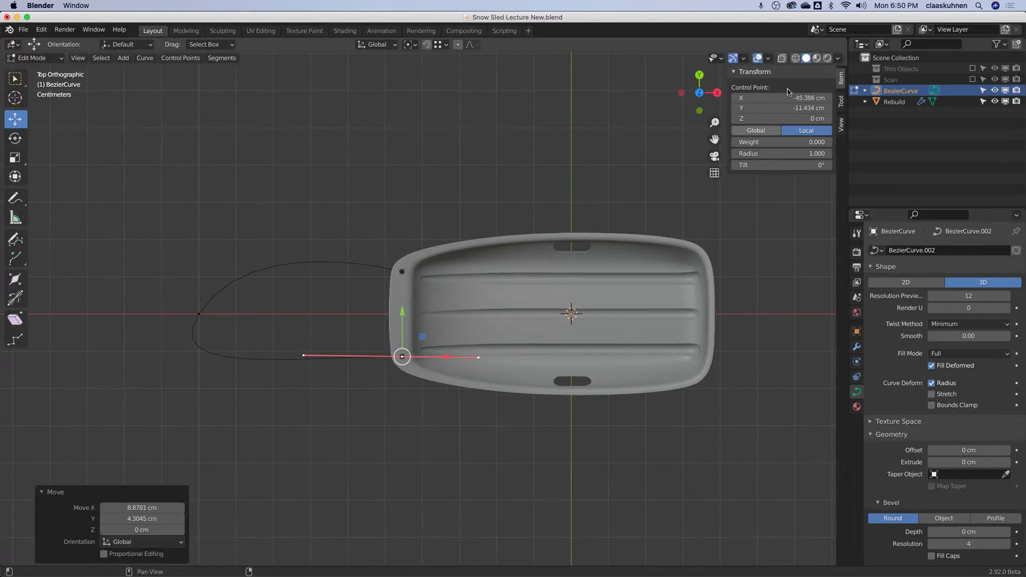
In front view, raise the rope end and its lower handle up into the hole.
key("KP_1")
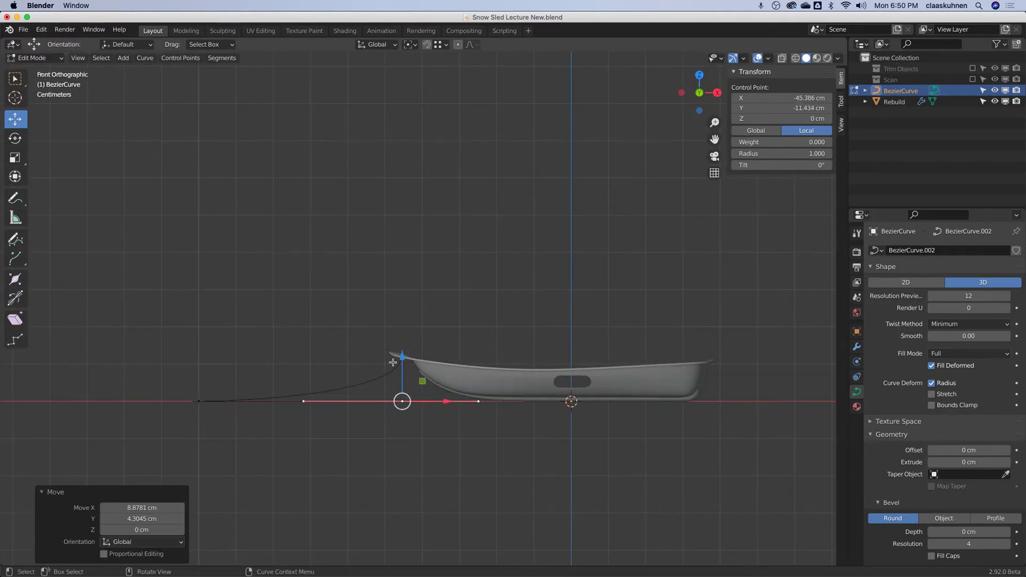
left_click(305, 402)
key("g")
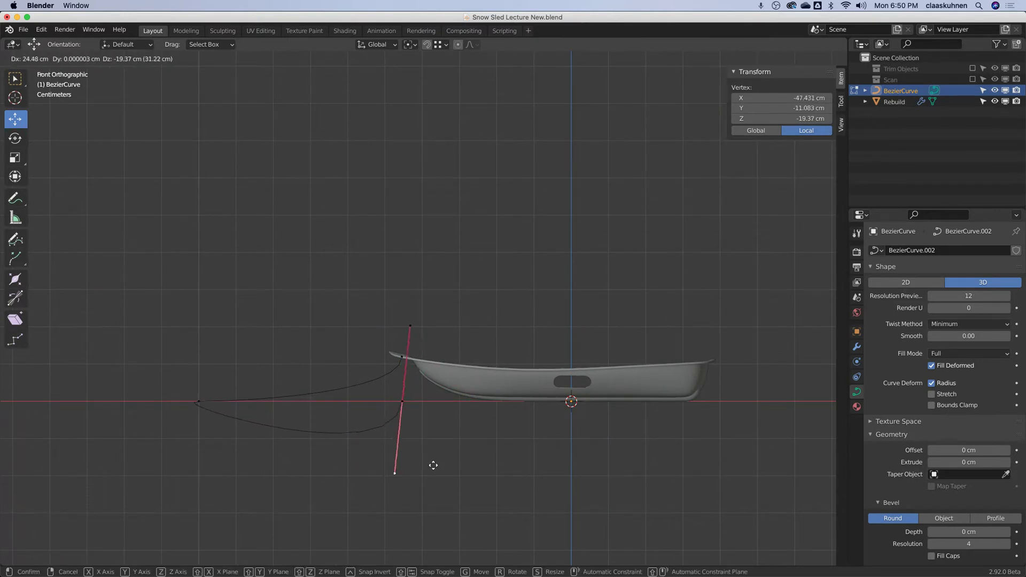
left_click(440, 466)
left_click(402, 401)
key("g")
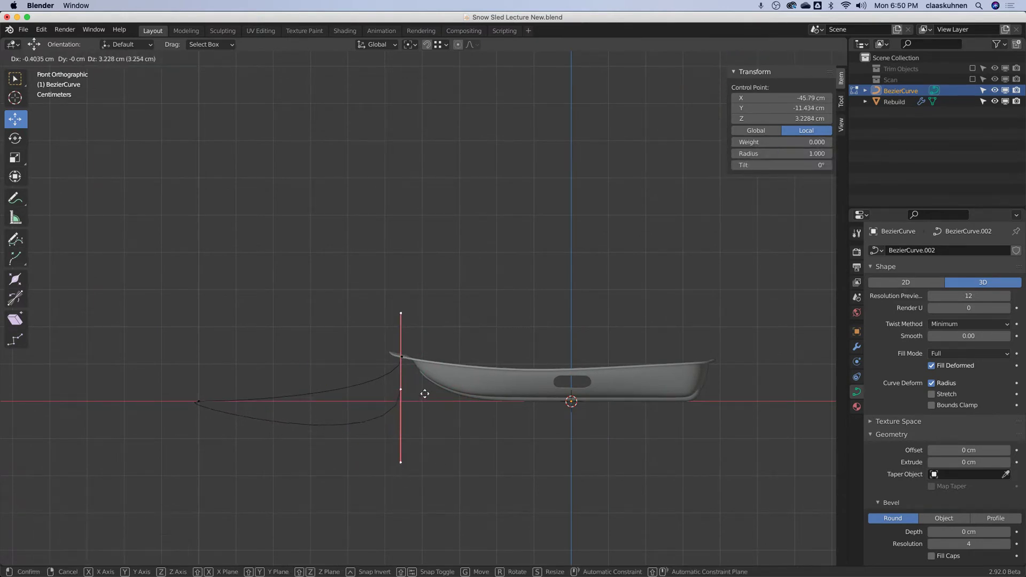
left_click(425, 367)
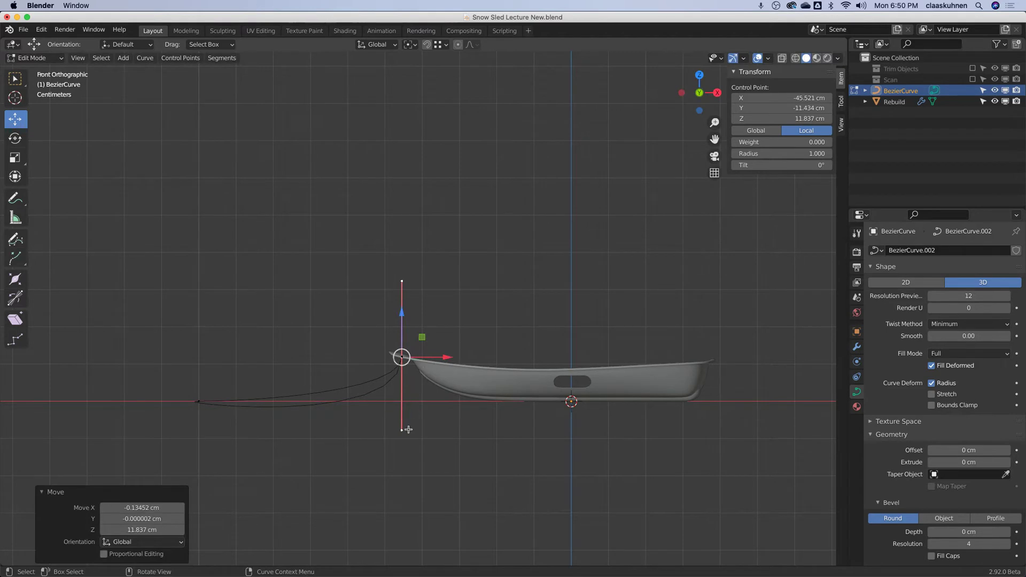
left_click(402, 430)
key("g")
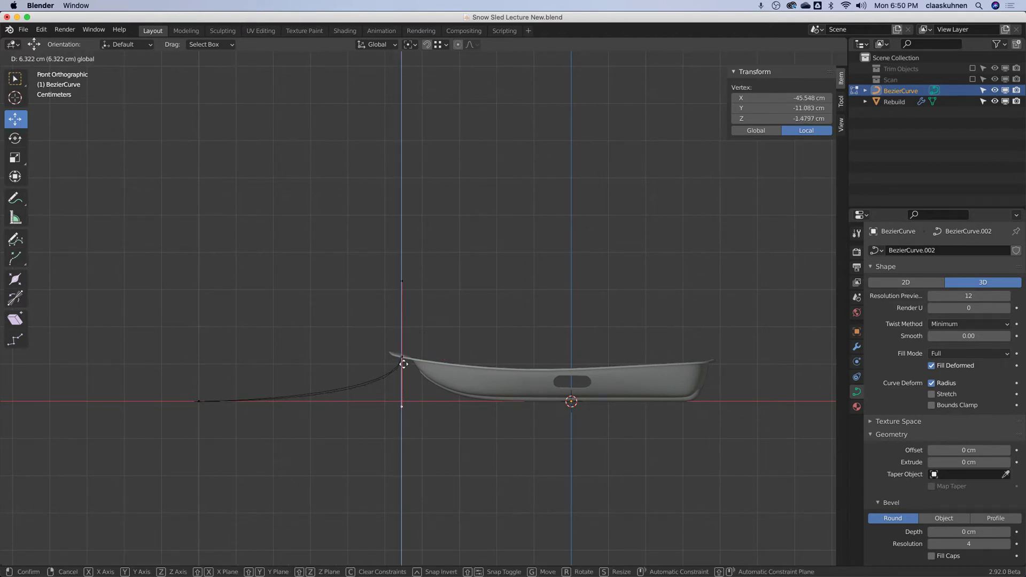
left_click(403, 362)
key("KP_7")
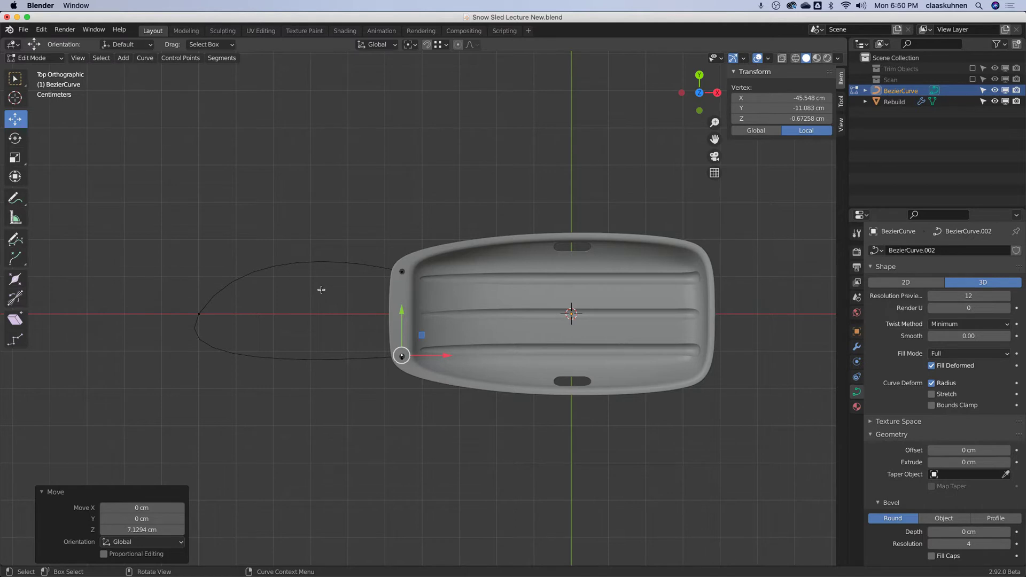
Subdivide the selected rope loop segments and select the new top and bottom points.
middle_click_drag(321, 290, 334, 160)
middle_click_drag(339, 332, 347, 439)
left_click(699, 89)
left_click(240, 328, "shift")
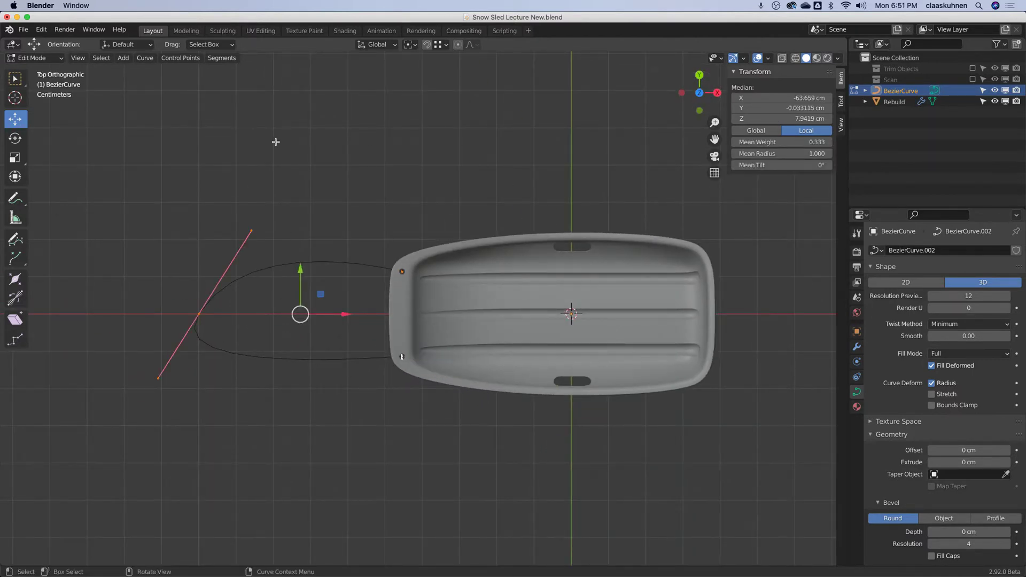
left_click(219, 58)
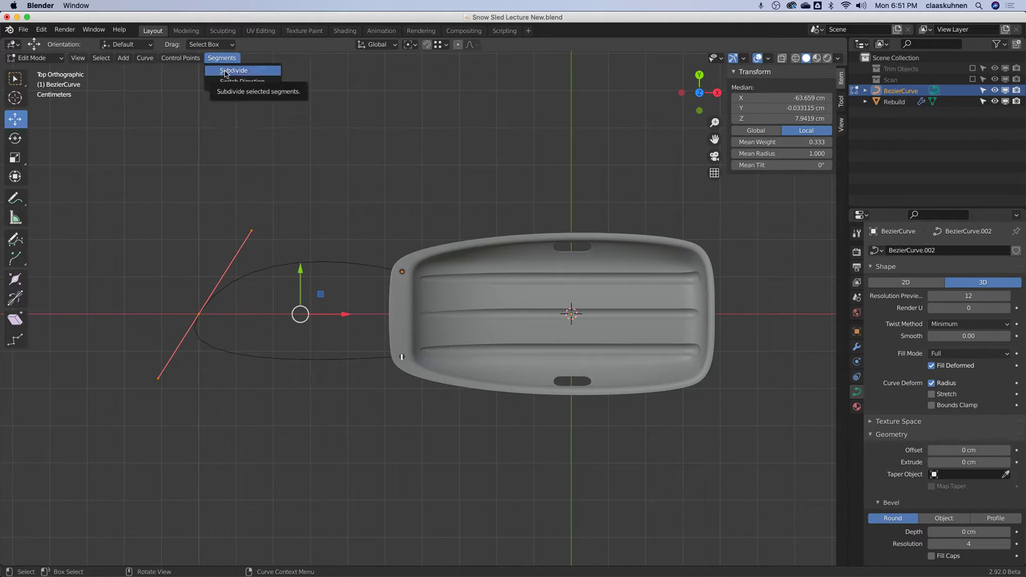
right_click(288, 233)
left_click(288, 234)
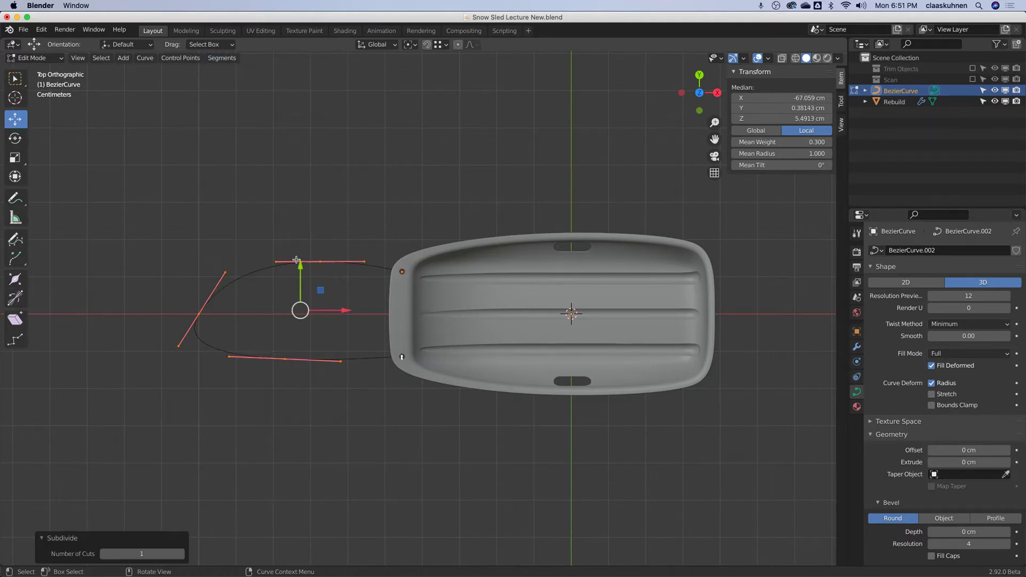
left_click(321, 263)
left_click(285, 359, "shift")
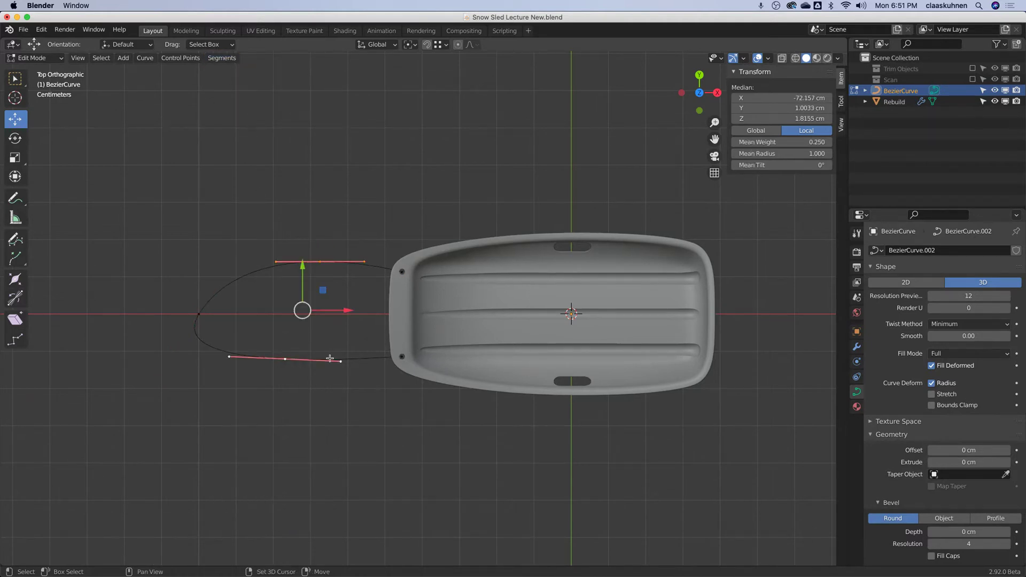
left_click(699, 111)
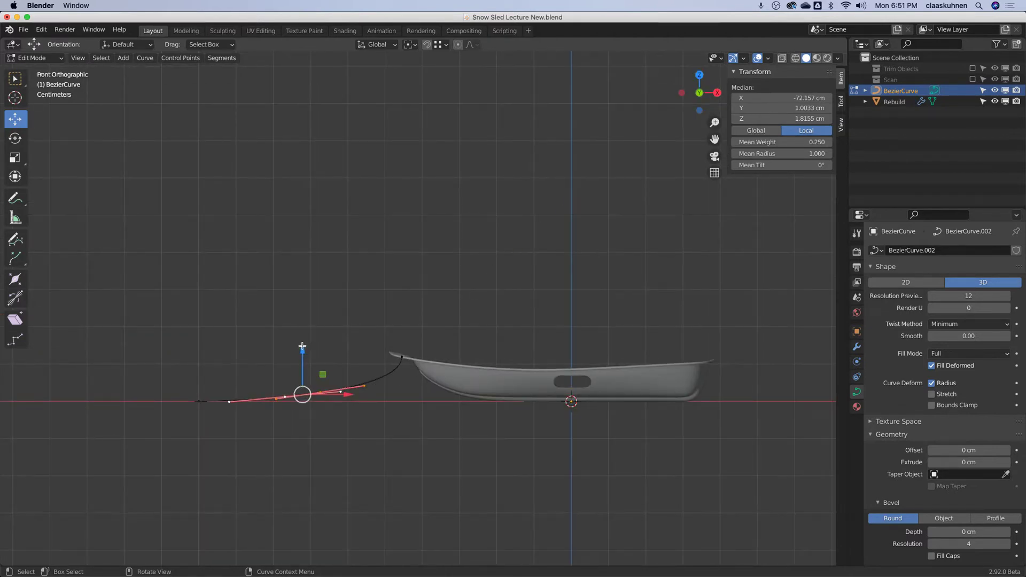
Flatten the selected outer points to one height with S, Z, 0 and lower them slightly.
middle_click_drag(302, 340, 312, 317)
left_click_drag(312, 317, 252, 407)
left_click(697, 96)
left_click(200, 401, "shift")
middle_click_drag(252, 325, 260, 289)
key("s")
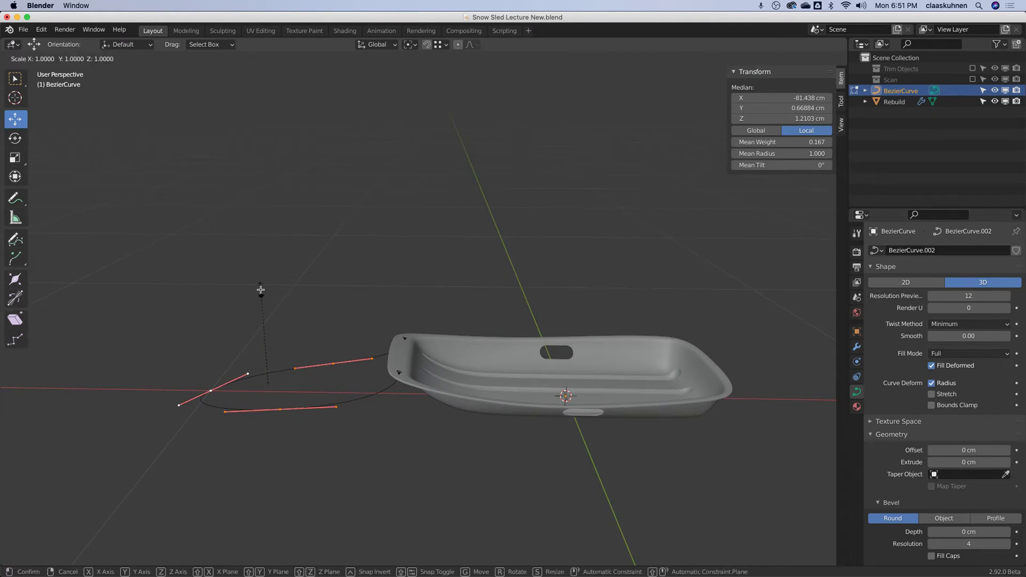
key("z")
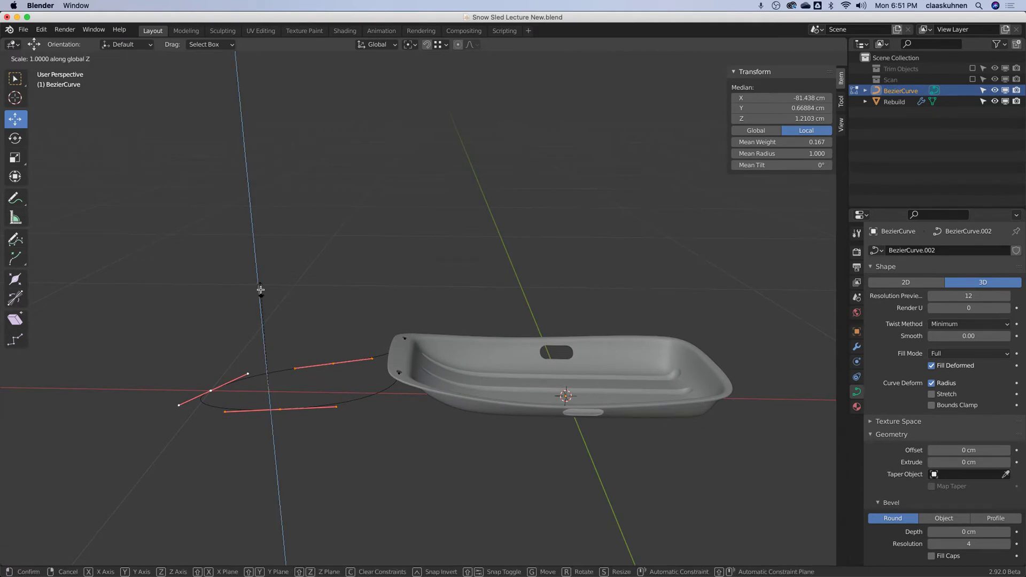
key("0")
key("Return")
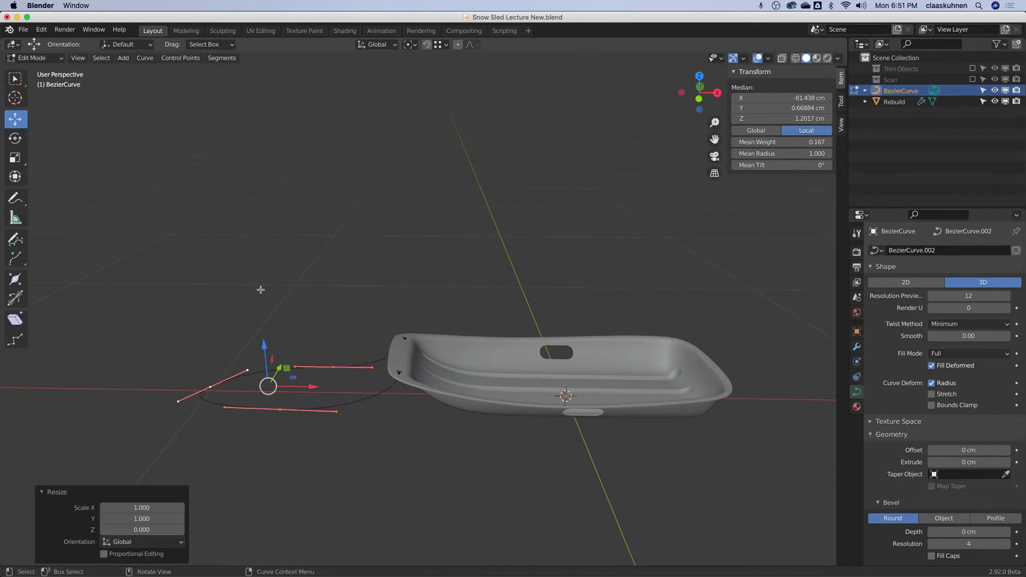
left_click(699, 99)
left_click_drag(259, 353, 259, 356)
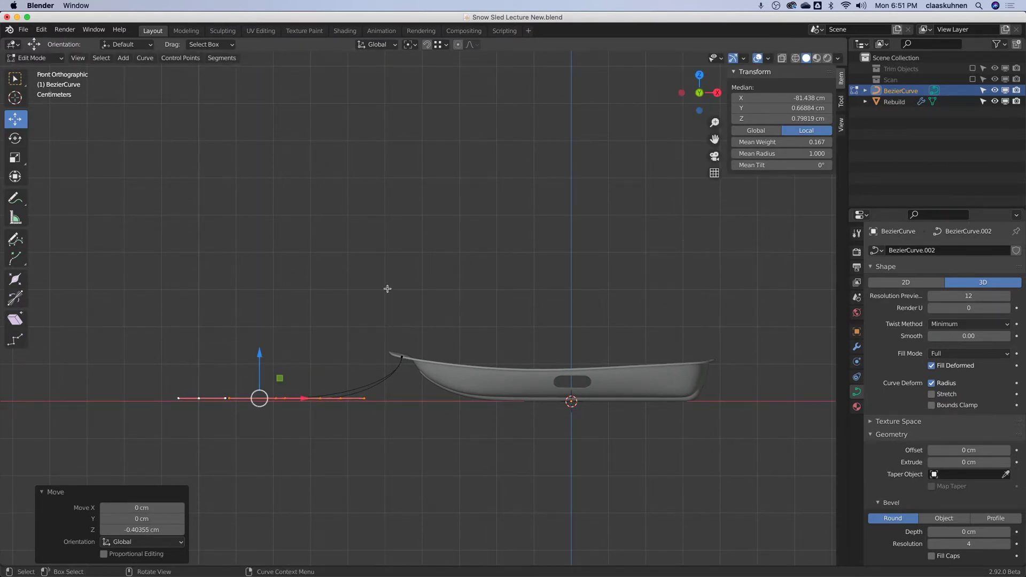
In top view, shift the loop's bottom and top control points sideways.
middle_click_drag(387, 288, 382, 358)
left_click(699, 84)
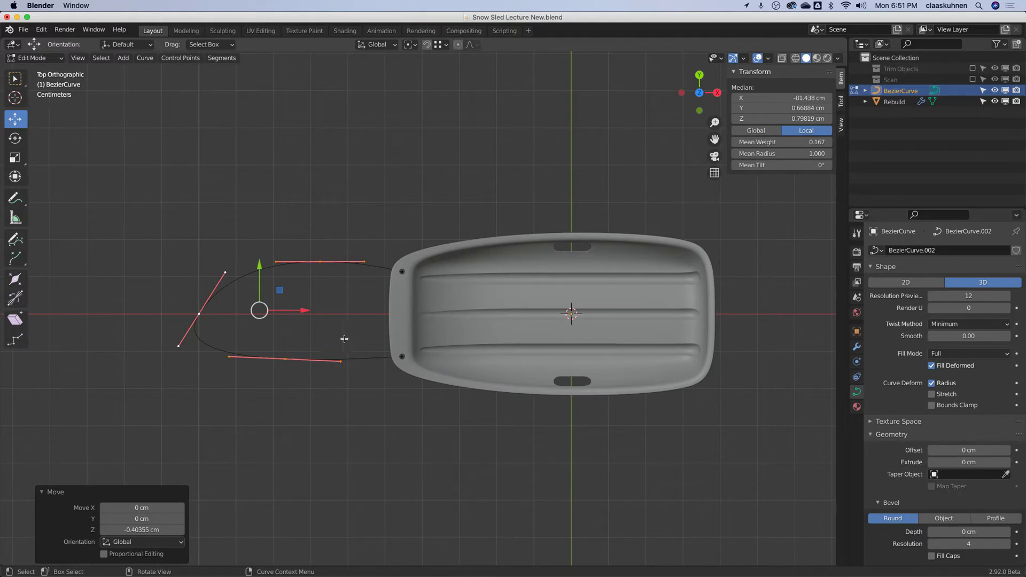
left_click(284, 357)
key("f")
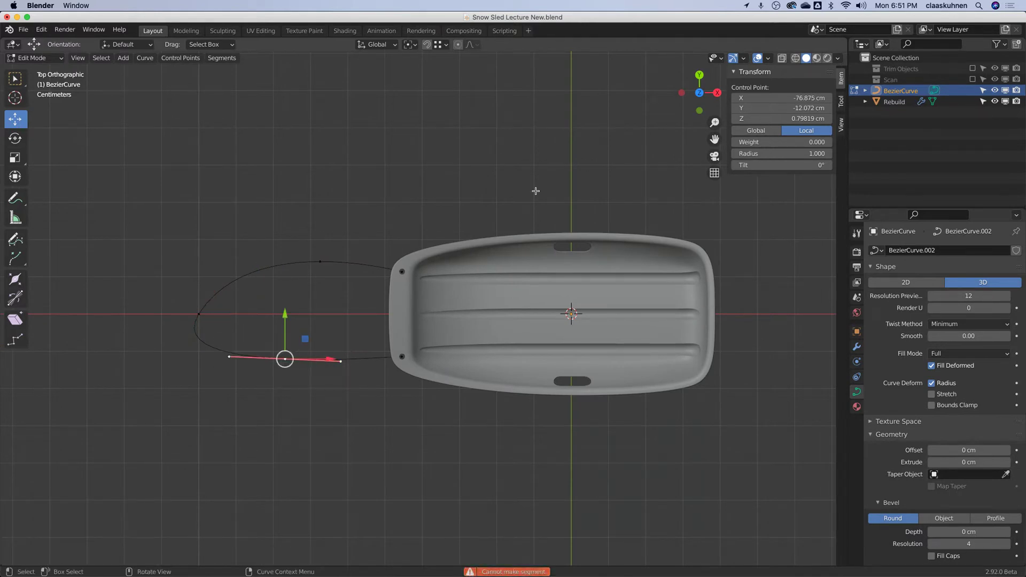
key("g")
left_click(313, 357)
left_click(321, 262)
key("g")
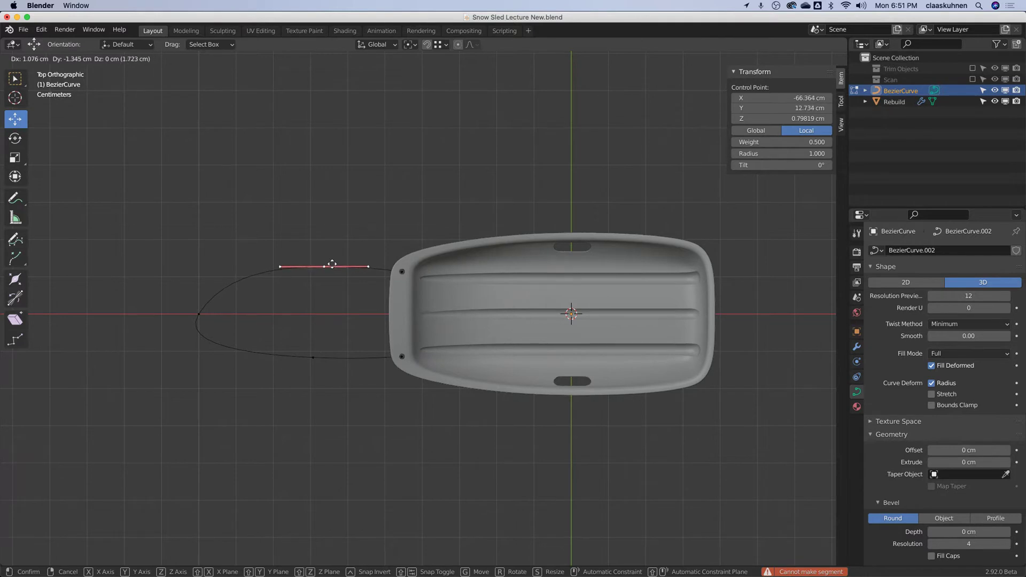
left_click(332, 267)
Review the whole rope from the front in perspective, then deselect all points.
left_click(698, 109)
scroll(326, 352, "up", 3)
key("a")
middle_click_drag(381, 256, 379, 328)
key("alt+a")
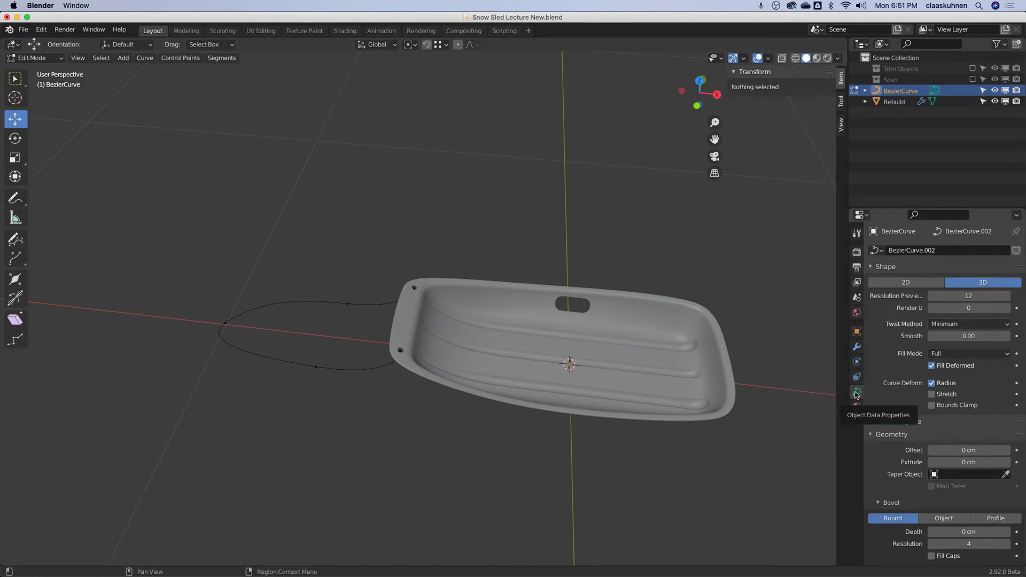
Give the rope curve a 0.5 cm bevel depth with Fill Caps enabled.
left_click(871, 435)
left_click(871, 436)
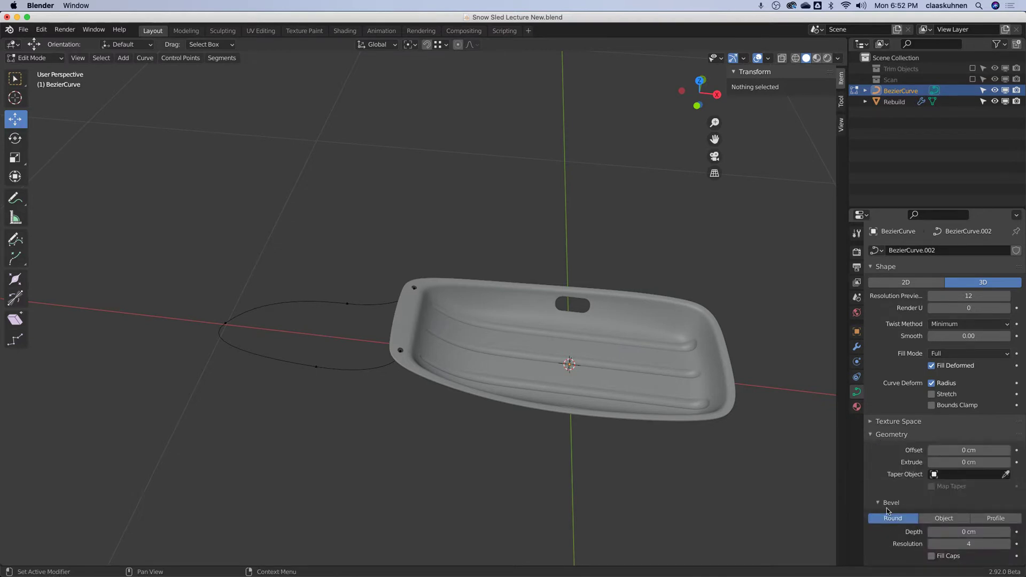
scroll(889, 513, "down", 4)
left_click(978, 453)
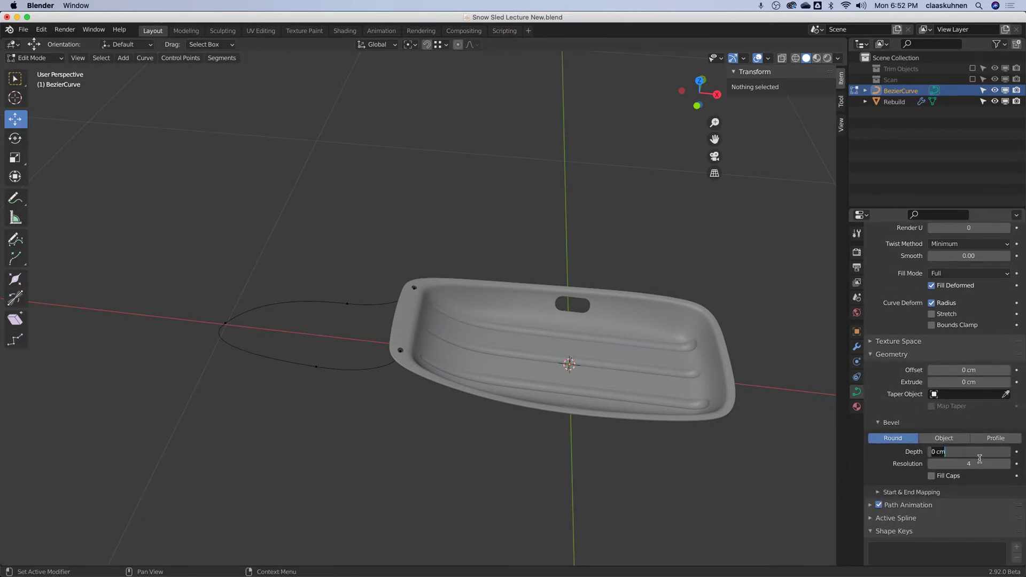
type(".5")
key("Return")
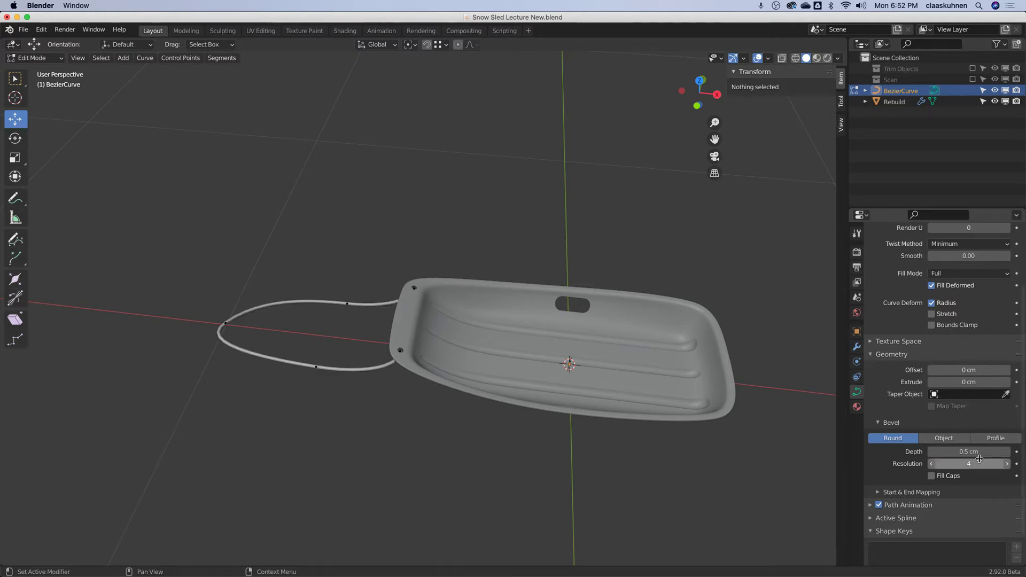
scroll(355, 387, "up", 4)
middle_click_drag(354, 387, 371, 366)
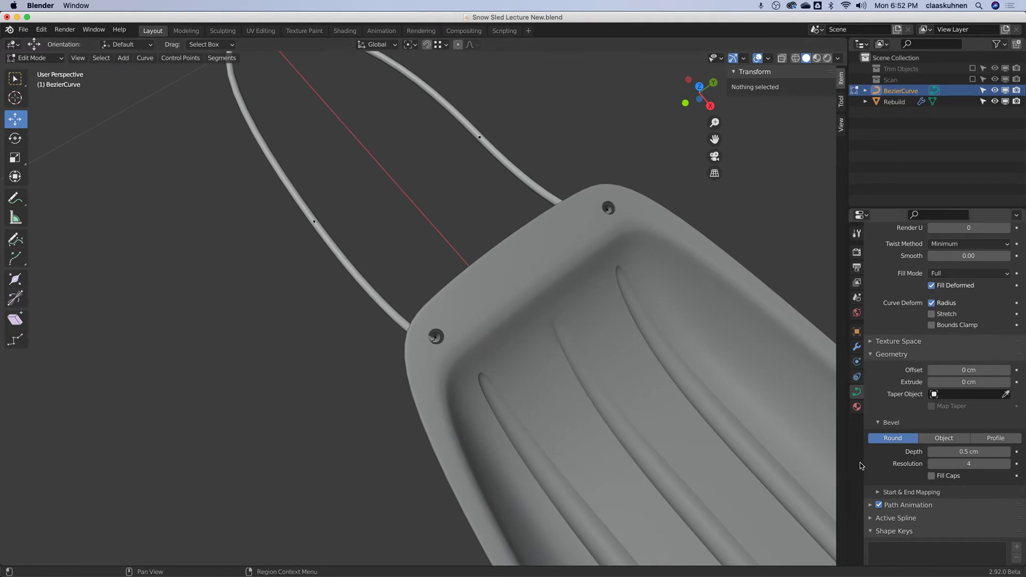
left_click(931, 476)
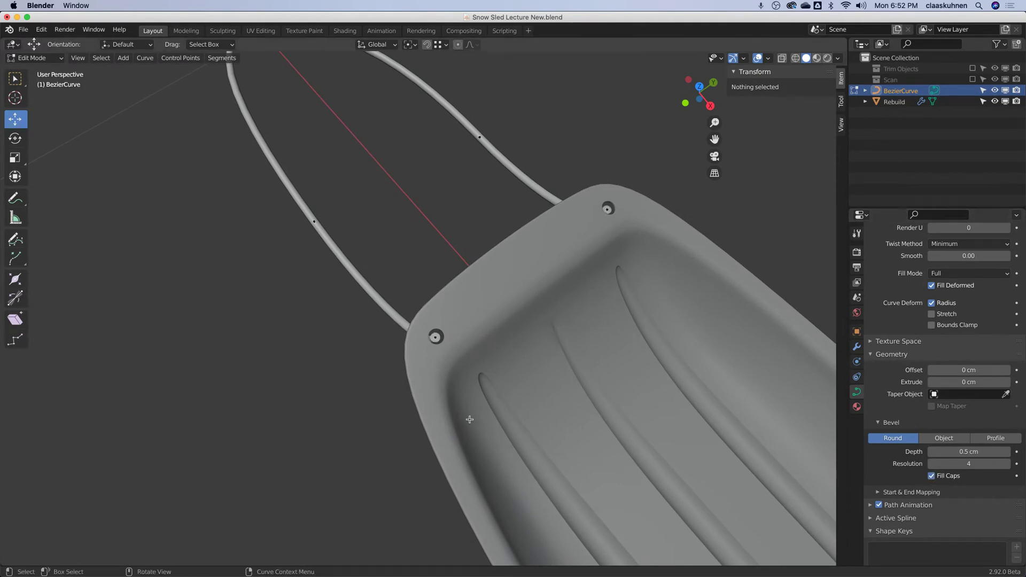
middle_click_drag(415, 417, 430, 277)
scroll(475, 284, "up", 4)
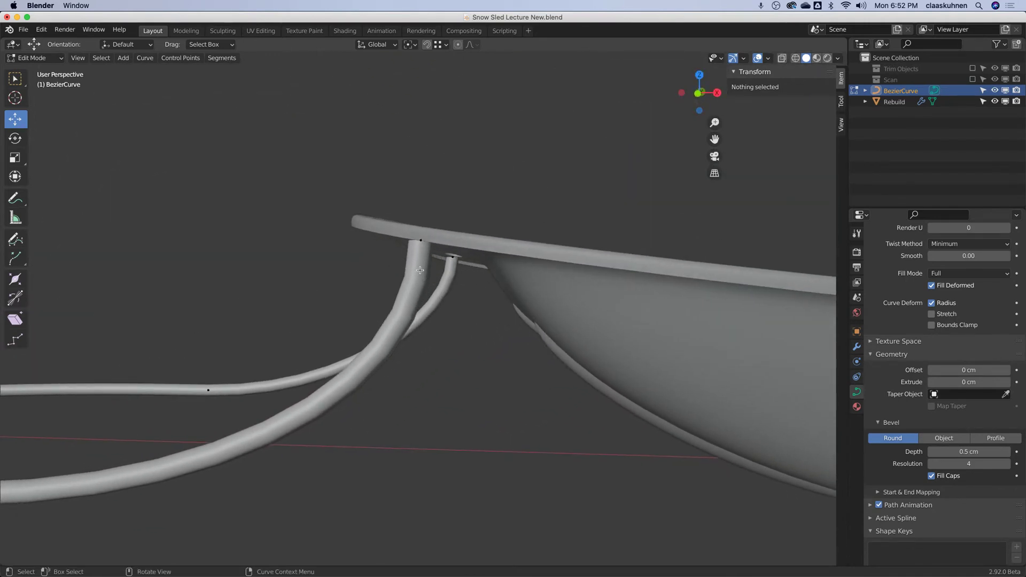
scroll(935, 325, "up", 4)
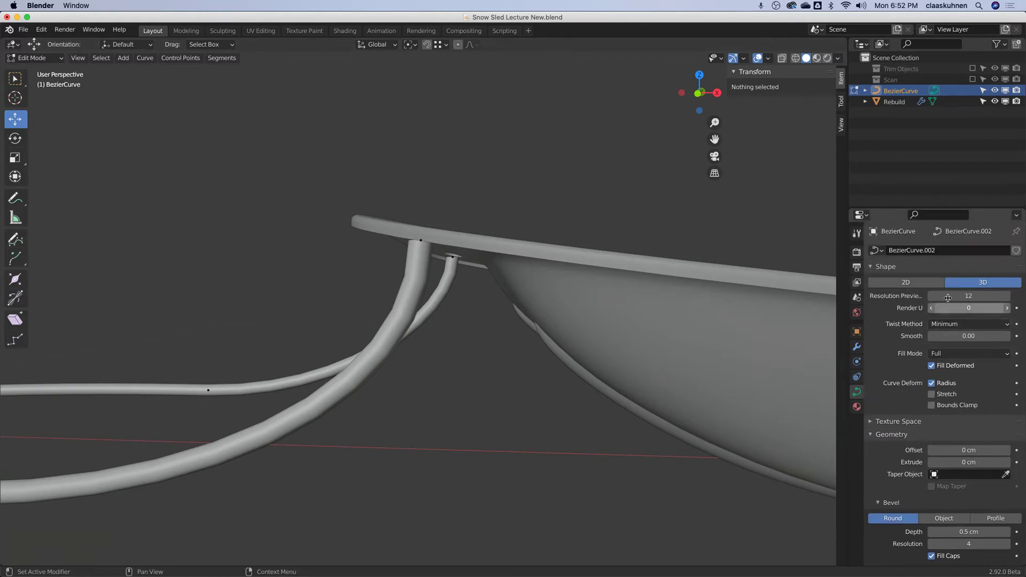
Try preview resolution values of 24 and then 2 while viewing the rope from above.
left_click(968, 296)
type("24")
key("Return")
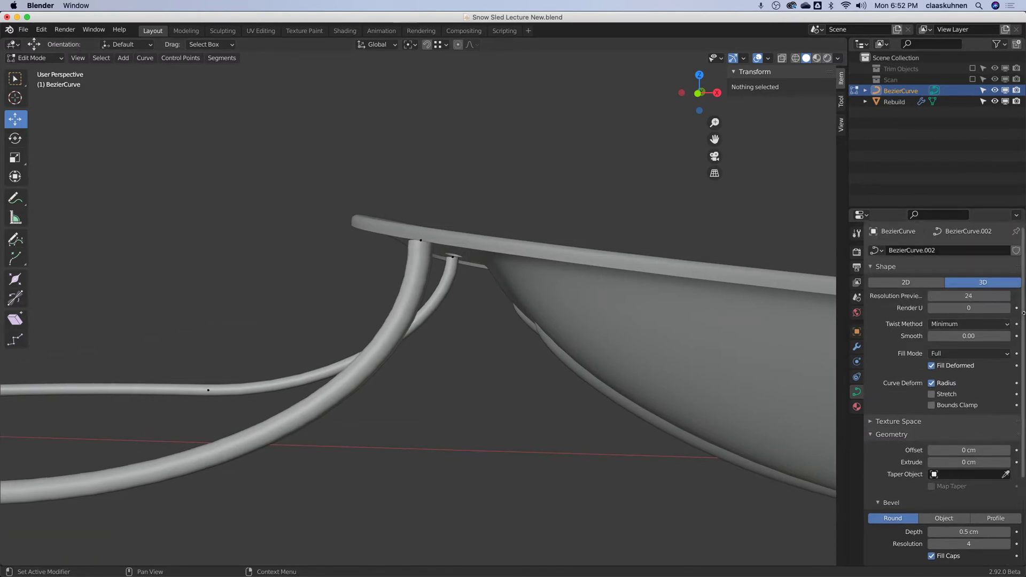
left_click(954, 308)
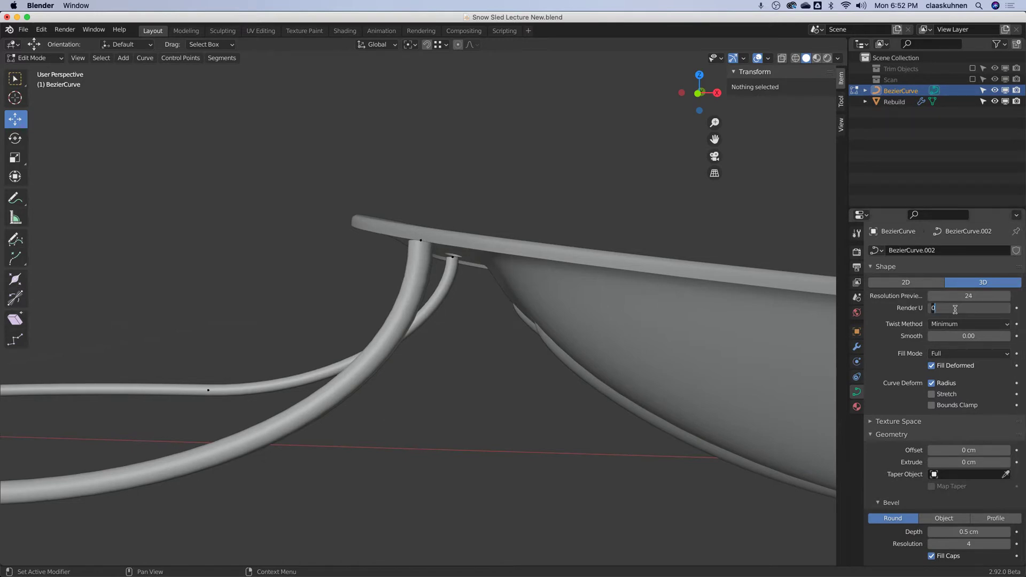
key("Return")
left_click(957, 296)
type("2")
key("Return")
scroll(206, 441, "down", 5)
middle_click_drag(206, 441, 183, 493)
middle_click_drag(274, 402, 422, 425, "shift")
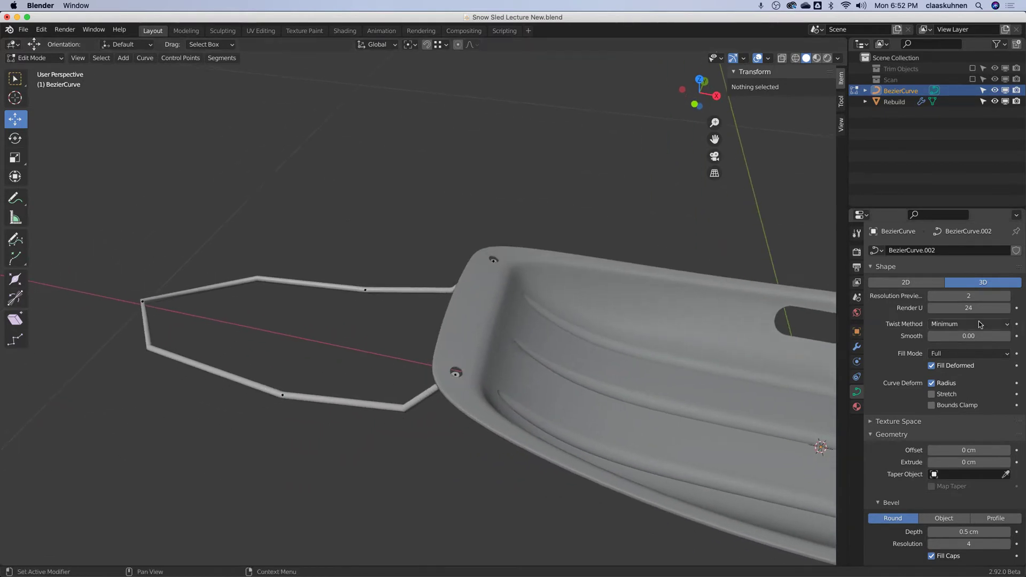
Set both preview and render resolution U to 32 and view the smoothed rope.
left_click(960, 295)
type("32")
key("Return")
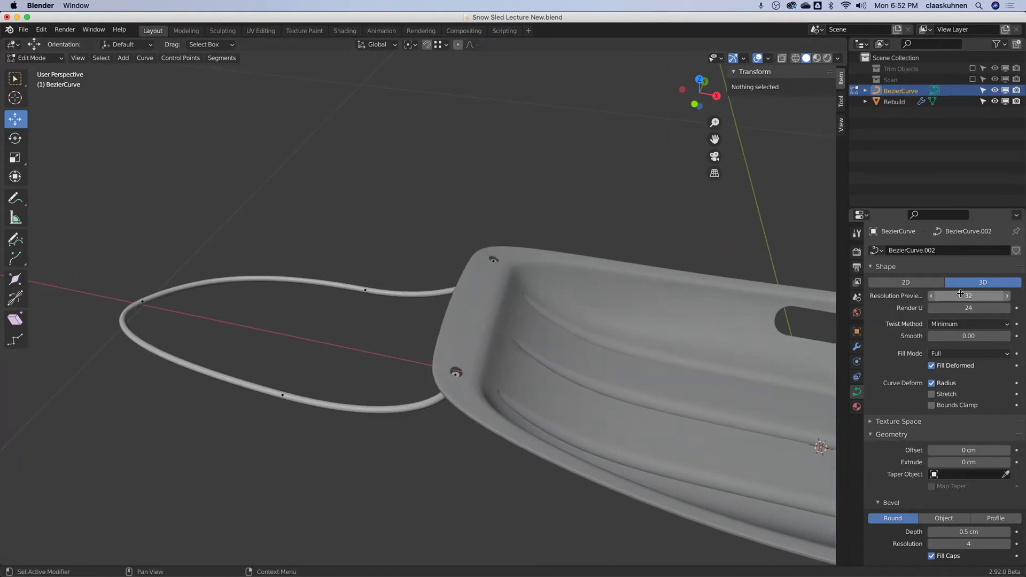
left_click(954, 305)
type("32")
key("Return")
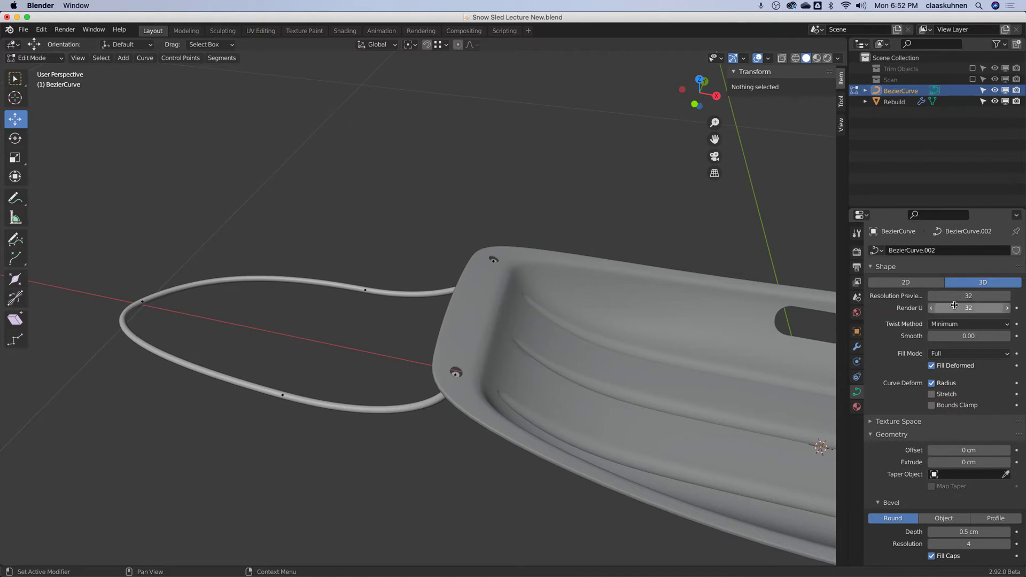
key("KP_1")
middle_click_drag(450, 462, 587, 357, "shift")
middle_click_drag(494, 332, 460, 311)
Shift a rope loop point 6.8037 cm along X to stretch the loop out in front of the sled.
left_click(397, 375)
left_click(384, 373, "shift")
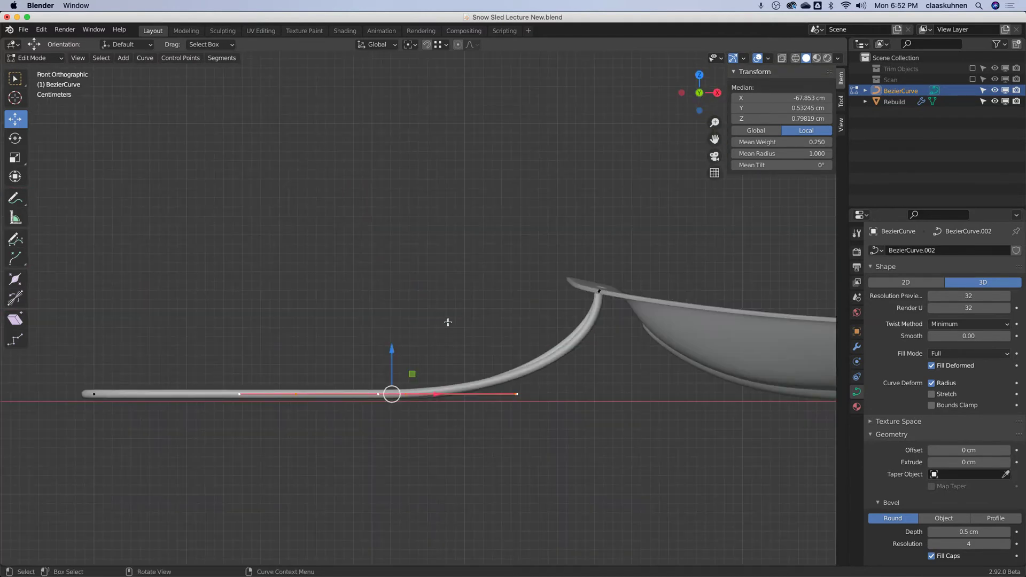
scroll(412, 415, "up", 5)
left_click(678, 404)
scroll(678, 404, "down", 5)
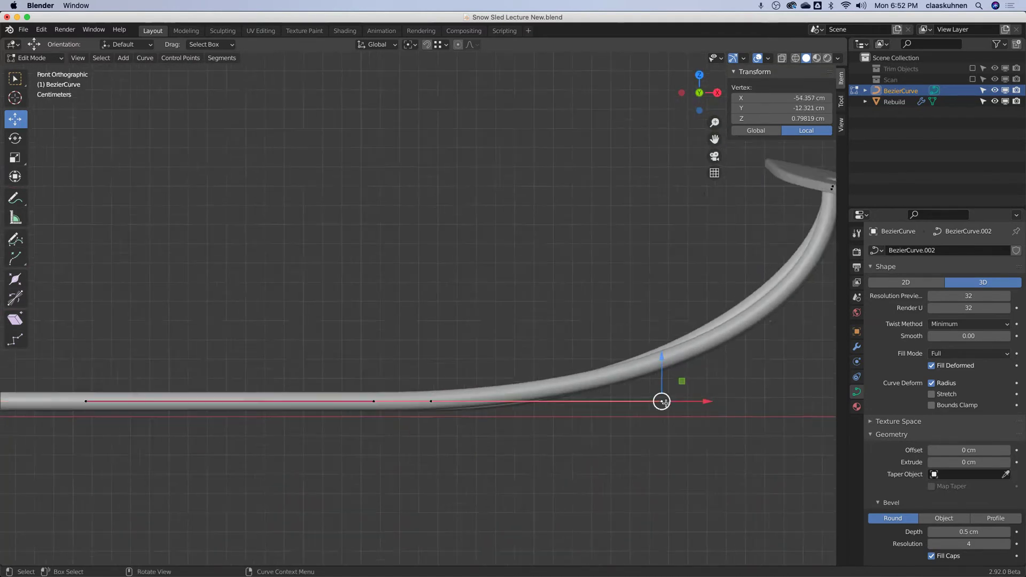
middle_click_drag(680, 381, 678, 337)
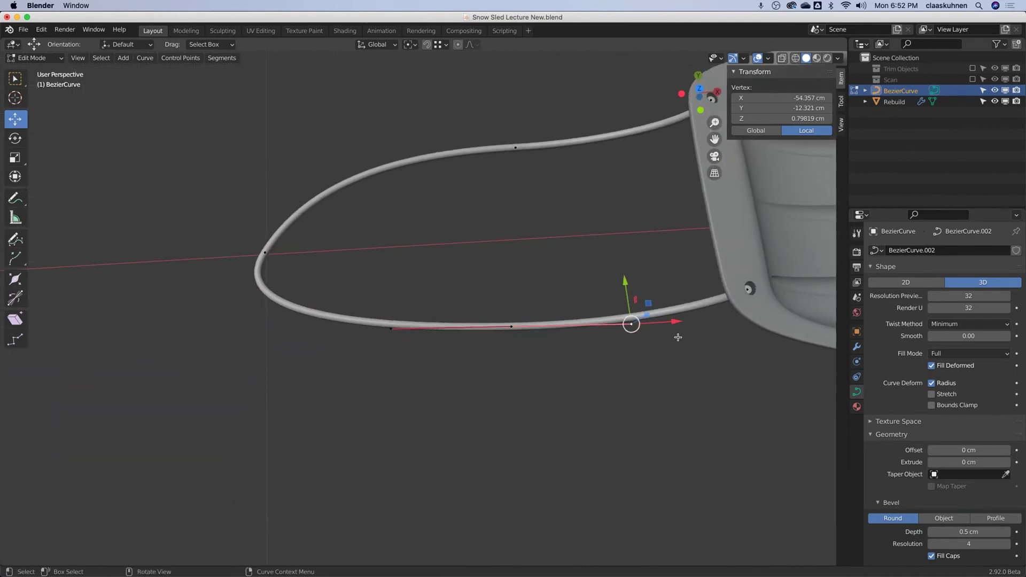
left_click_drag(672, 323, 580, 327)
middle_click_drag(599, 344, 595, 236)
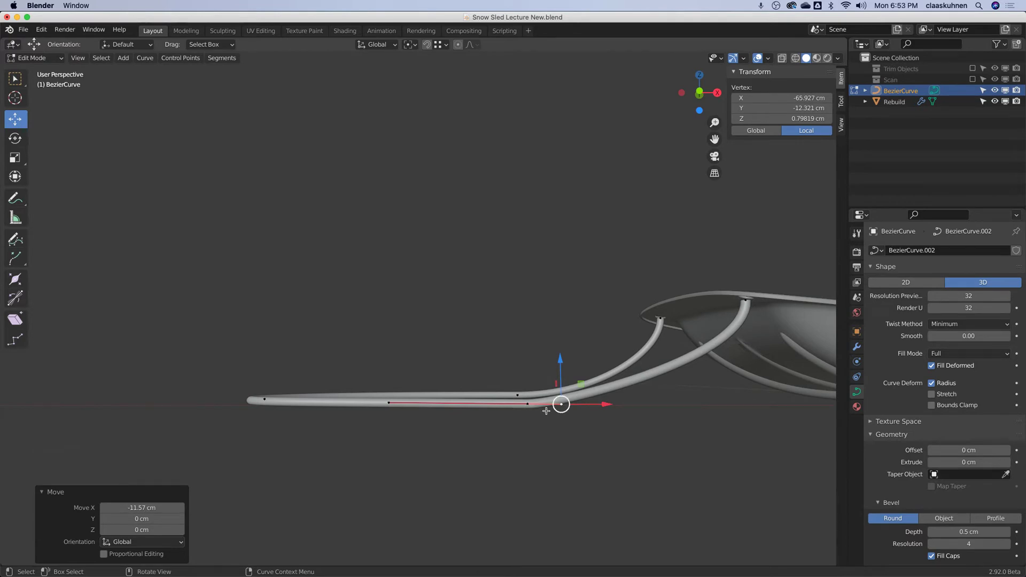
left_click_drag(612, 404, 720, 421)
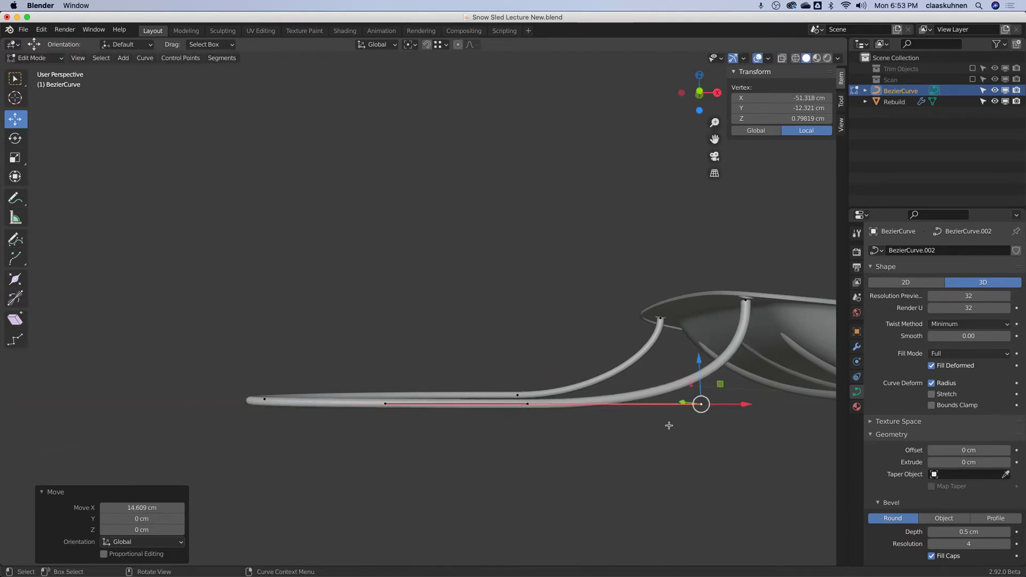
middle_click_drag(757, 341, 724, 346)
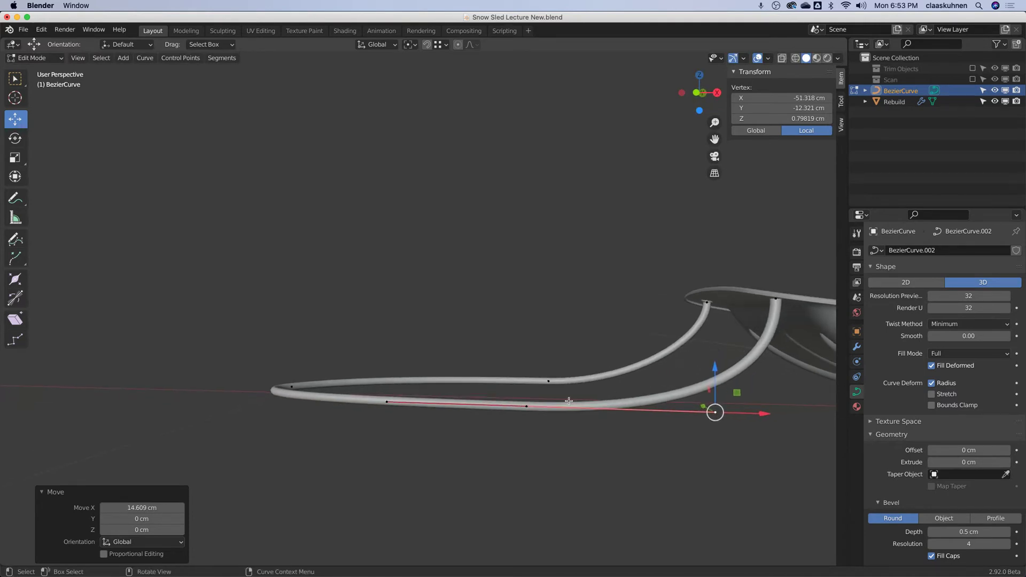
Pull a back-strand point's handle to bend that side of the rope.
left_click(548, 381)
left_click(634, 383)
left_click_drag(682, 385, 736, 387)
left_click(716, 377)
middle_click_drag(667, 326, 572, 474)
In Top view, retune the loop tip's lower handle so the tip forms an even oval.
key("KP_7")
scroll(624, 426, "down", 3)
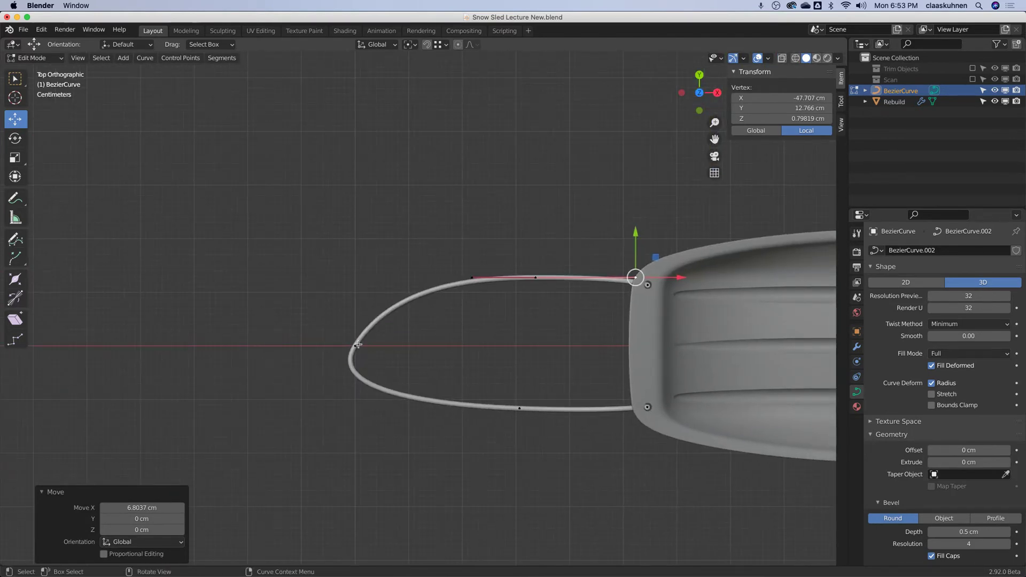
left_click(356, 348)
left_click(325, 389)
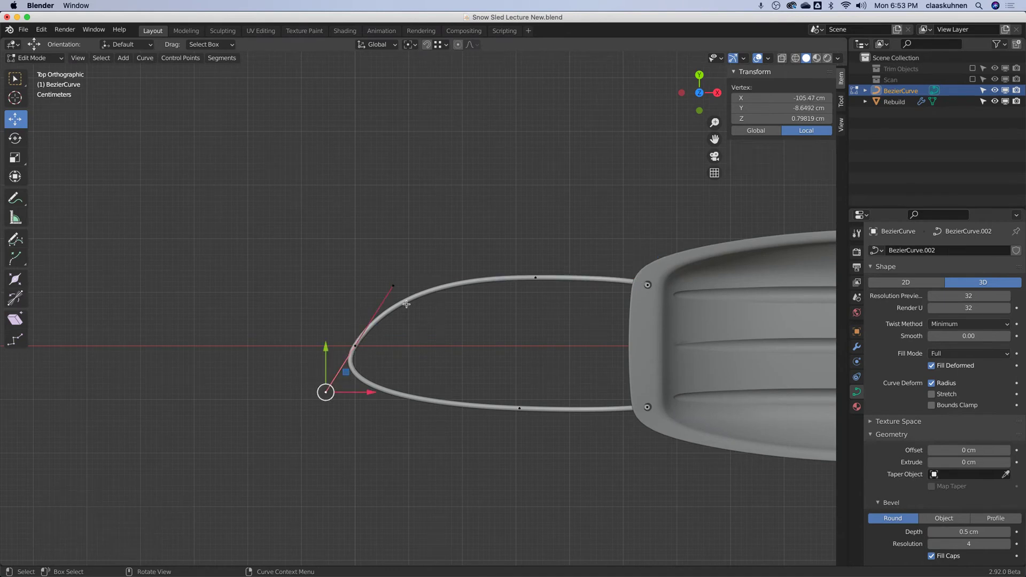
key("g")
left_click(364, 391)
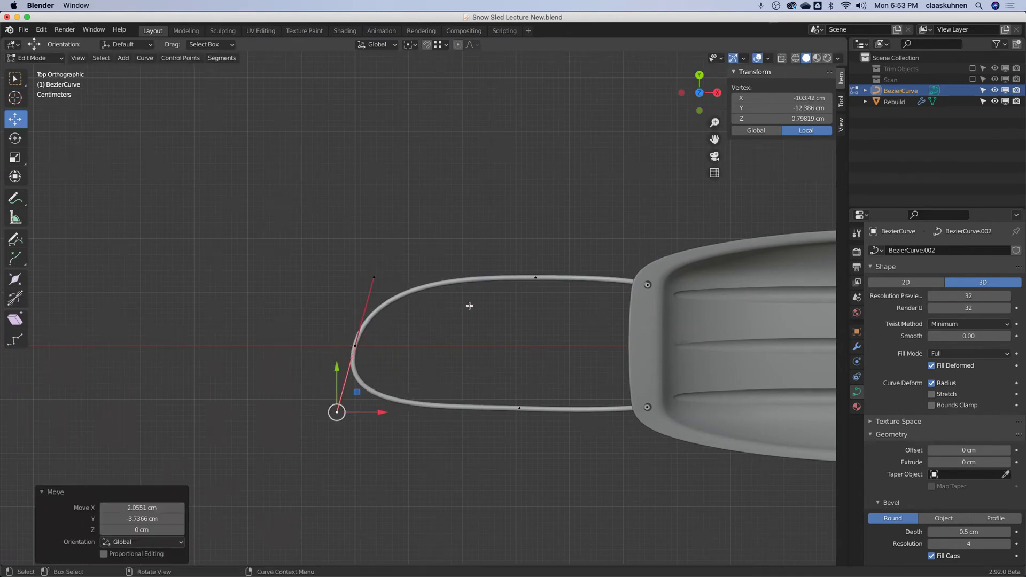
left_click(536, 306)
middle_click_drag(548, 328, 468, 338, "shift")
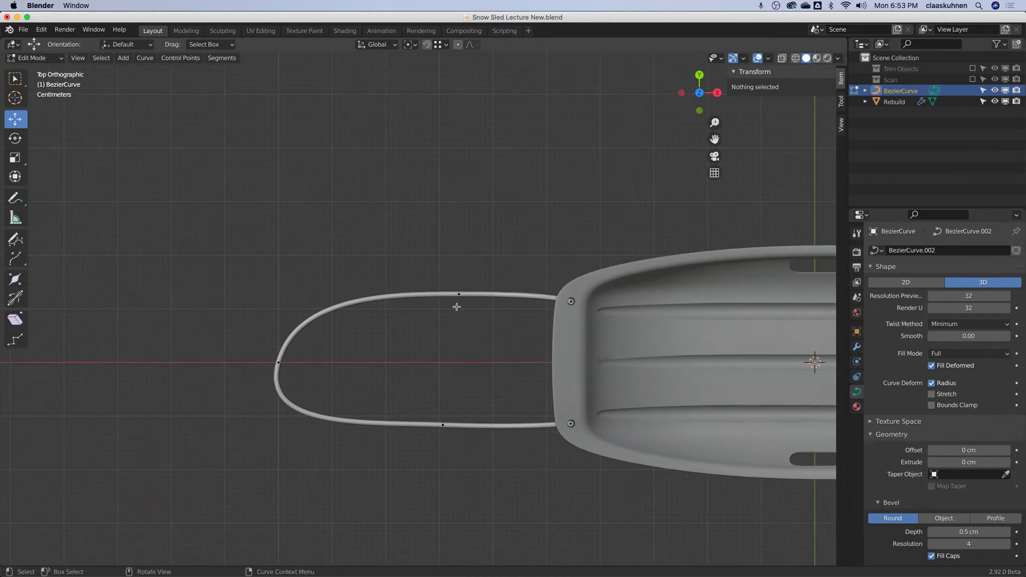
middle_click_drag(562, 406, 542, 301)
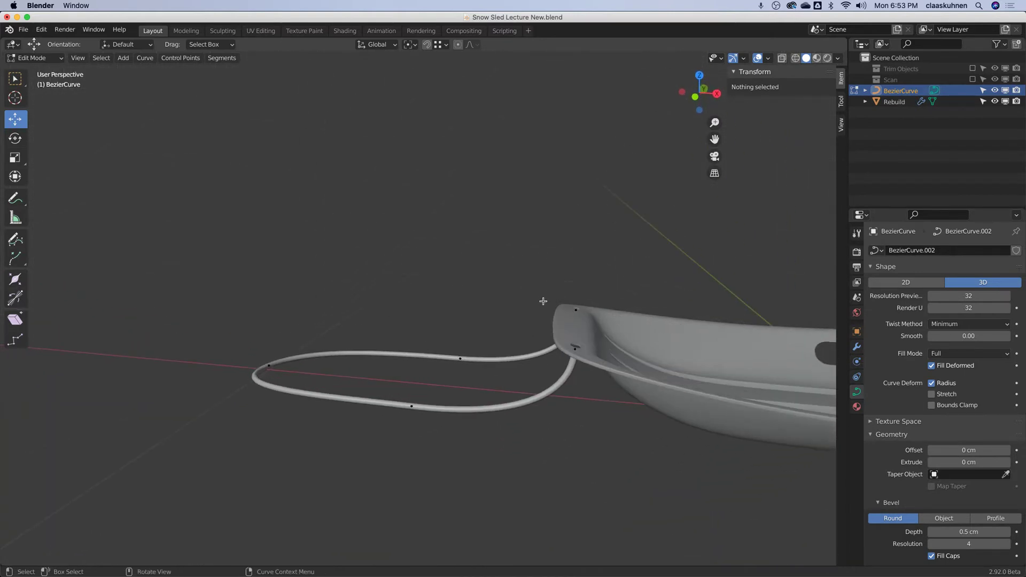
Select both rope ends and lower their upper handles toward the front holes.
left_click(572, 347)
middle_click_drag(663, 335, 584, 326)
left_click(494, 316, "shift")
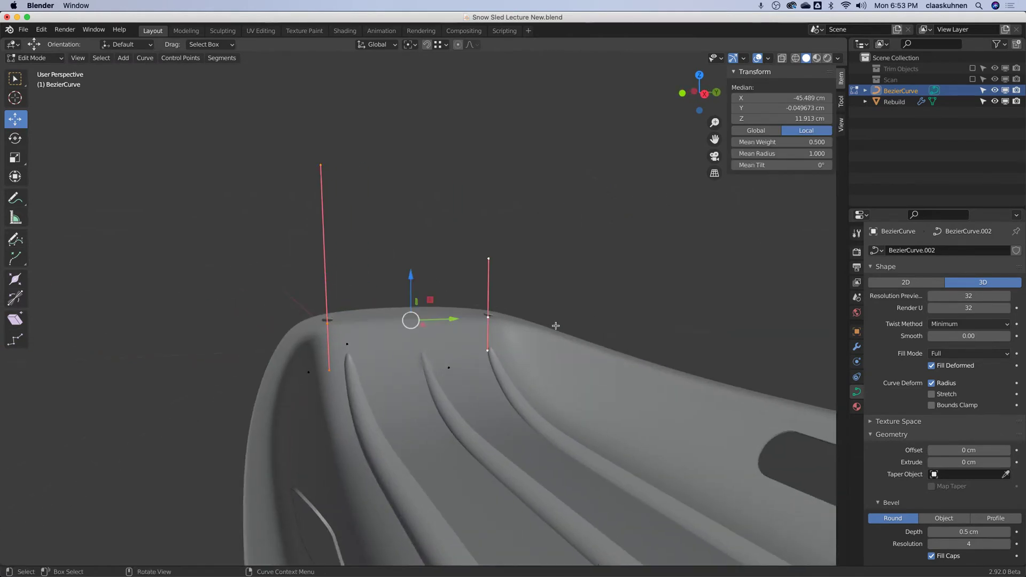
left_click(488, 259)
left_click_drag(488, 215, 489, 259)
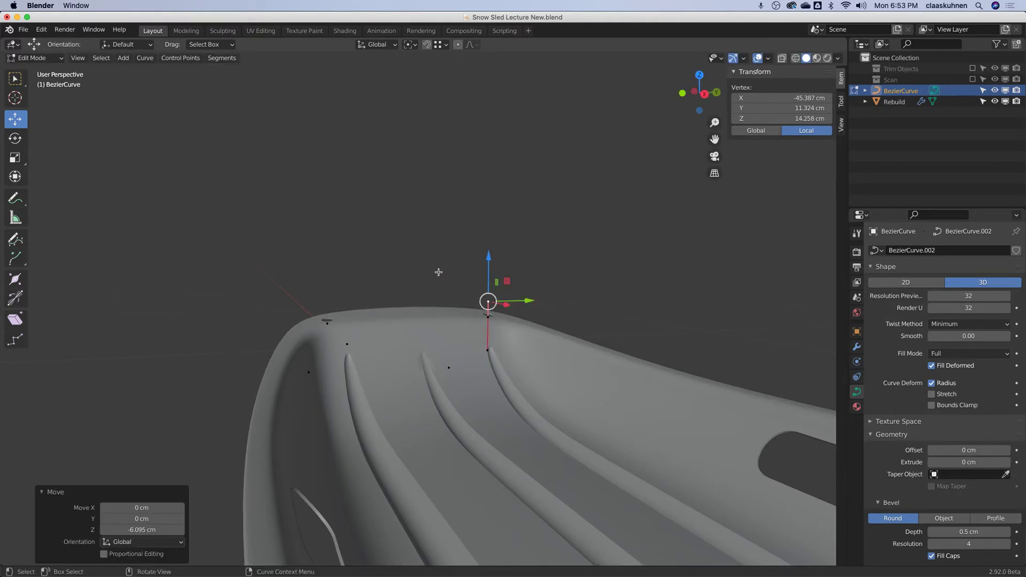
left_click(328, 322)
left_click(320, 165)
key("g")
key("z")
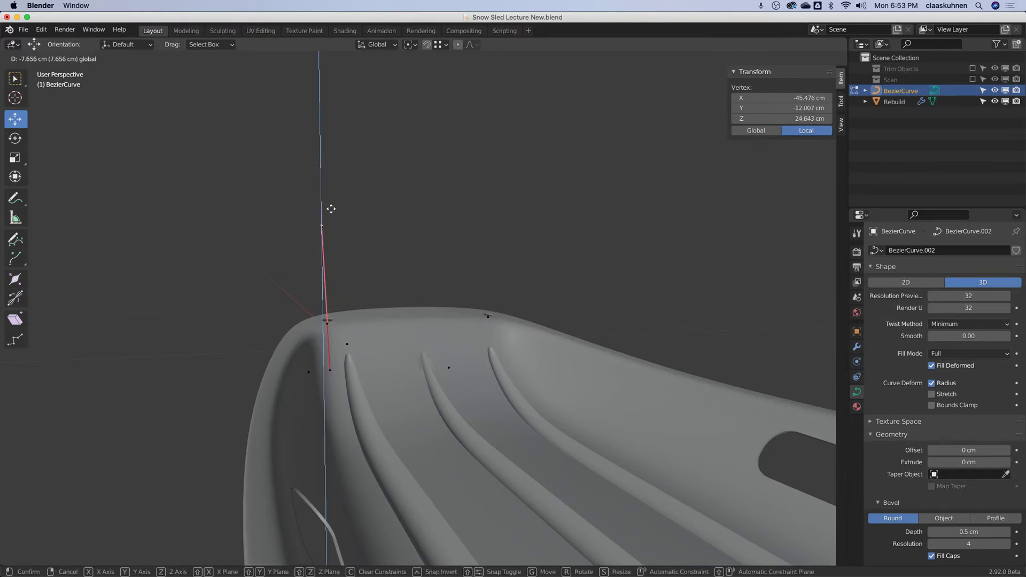
right_click(341, 251)
left_click_drag(319, 126, 322, 245)
right_click(323, 245)
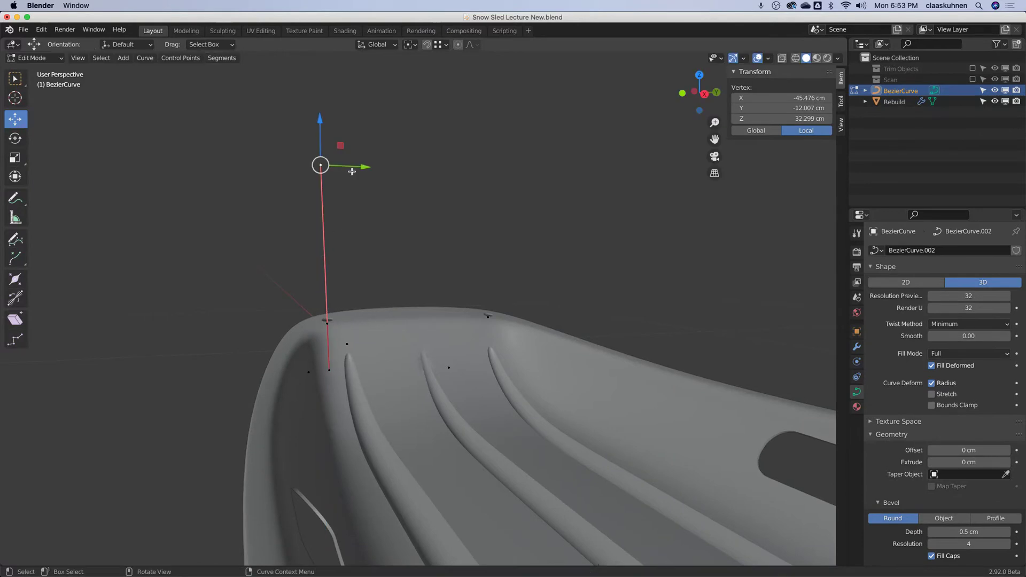
Set Transform Orientation to Normal and lower the end handle along its normal.
left_click(378, 44)
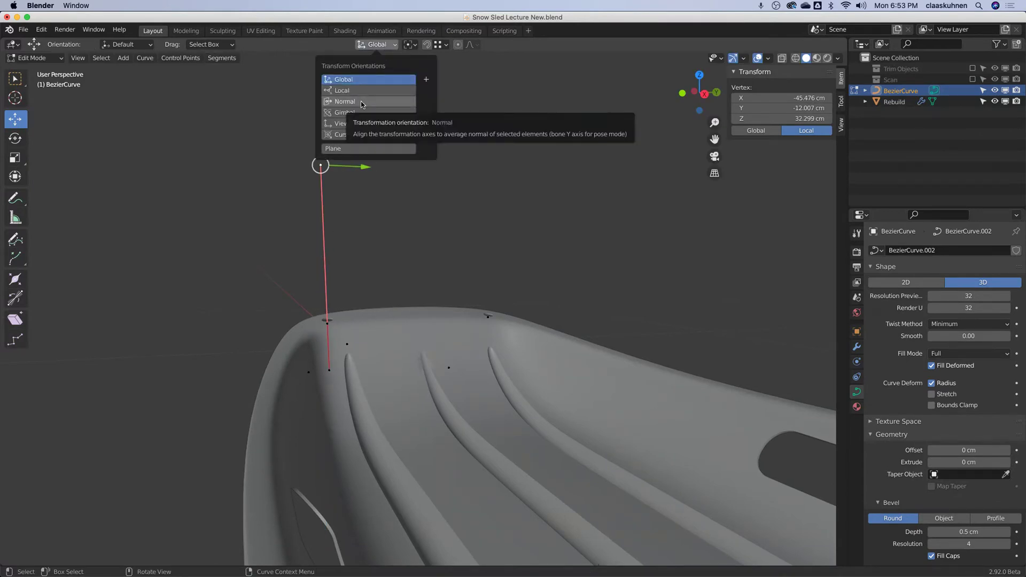
middle_click_drag(545, 210, 419, 215, "shift")
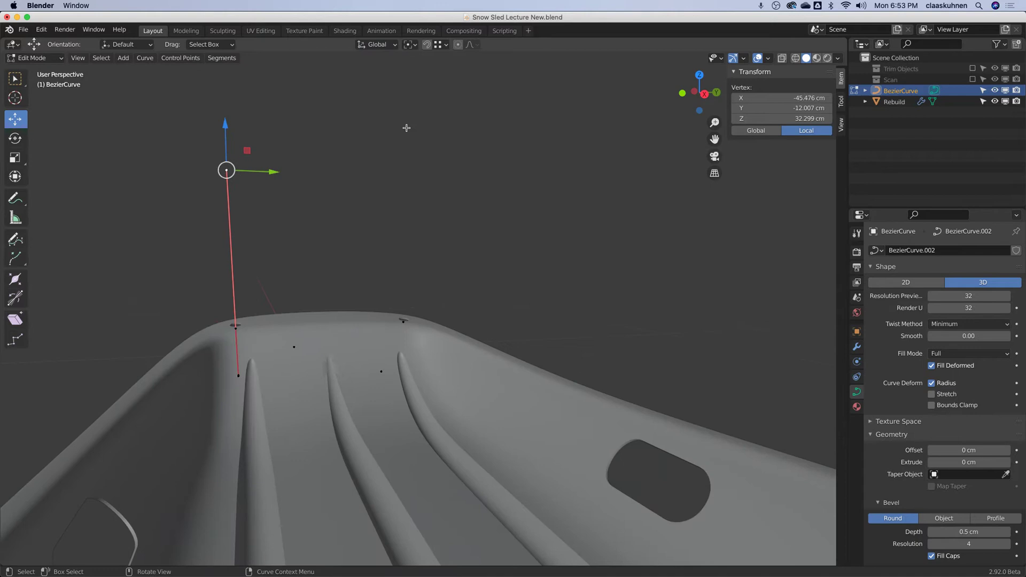
left_click(375, 47)
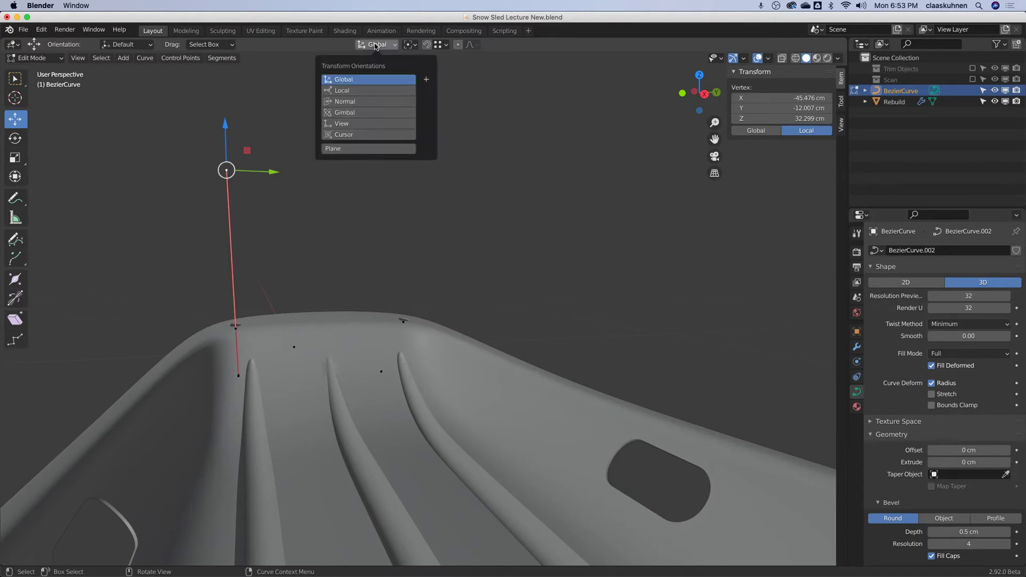
left_click(366, 95)
left_click(360, 102)
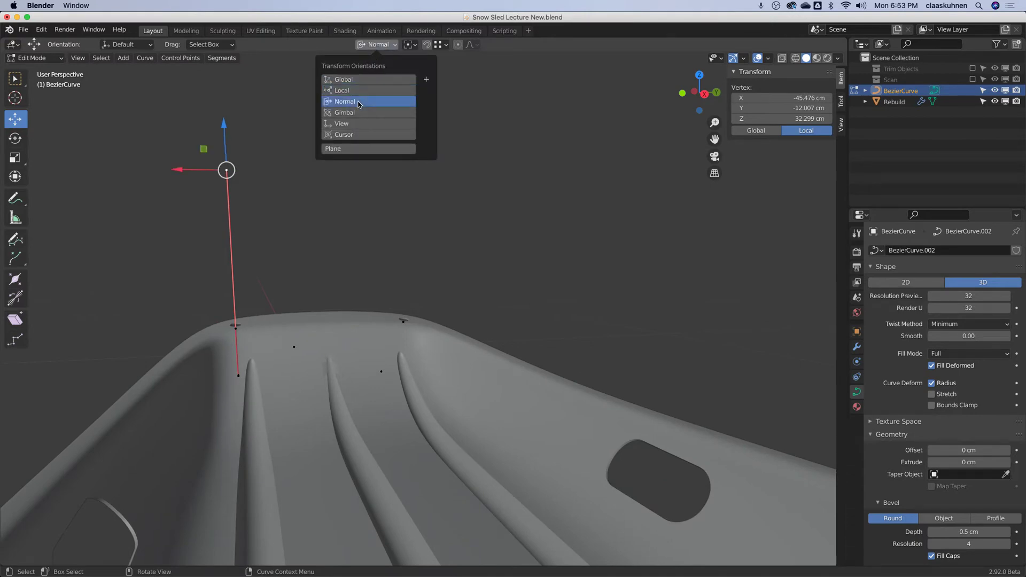
left_click_drag(222, 124, 225, 239)
middle_click_drag(203, 247, 356, 279)
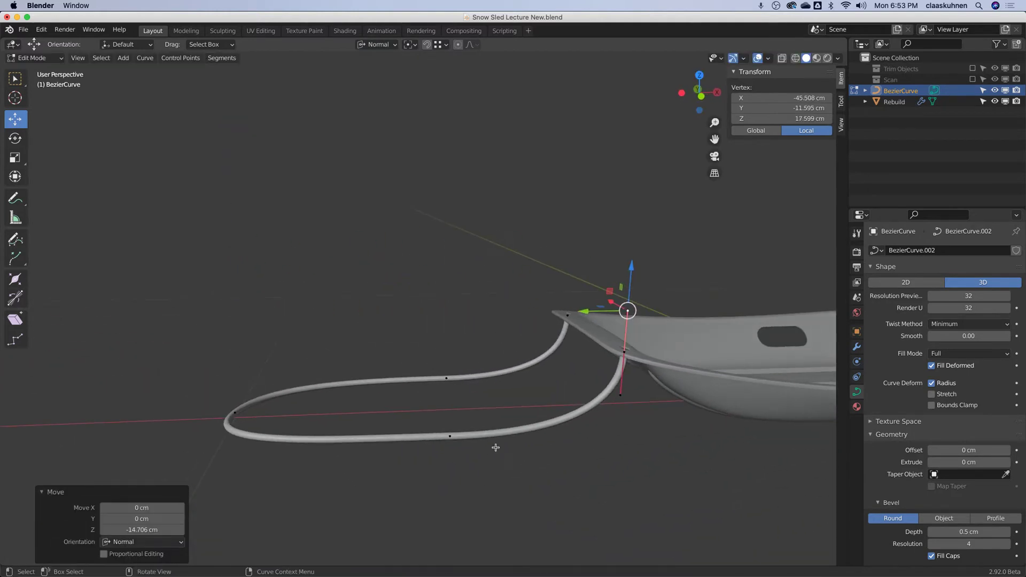
Check the loop tip handles, then push the other rope end's handle along its normal.
left_click(450, 439)
left_click(584, 435)
left_click(255, 413)
left_click(234, 414)
left_click(188, 447)
left_click(272, 384)
left_click(566, 319)
left_click(639, 347)
left_click(650, 318)
left_click_drag(637, 281, 633, 288)
Settle the rope end into its front hole at Z 12.35 cm and frame it in Front view.
scroll(666, 357, "up", 3)
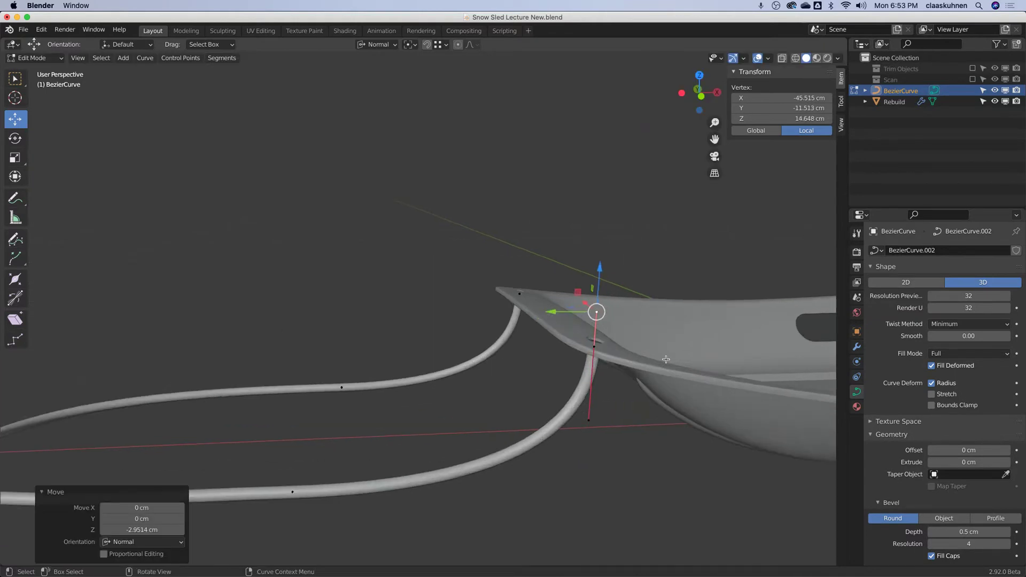
left_click(562, 342)
middle_click_drag(612, 328, 596, 297)
left_click_drag(527, 182, 533, 169)
left_click(479, 262)
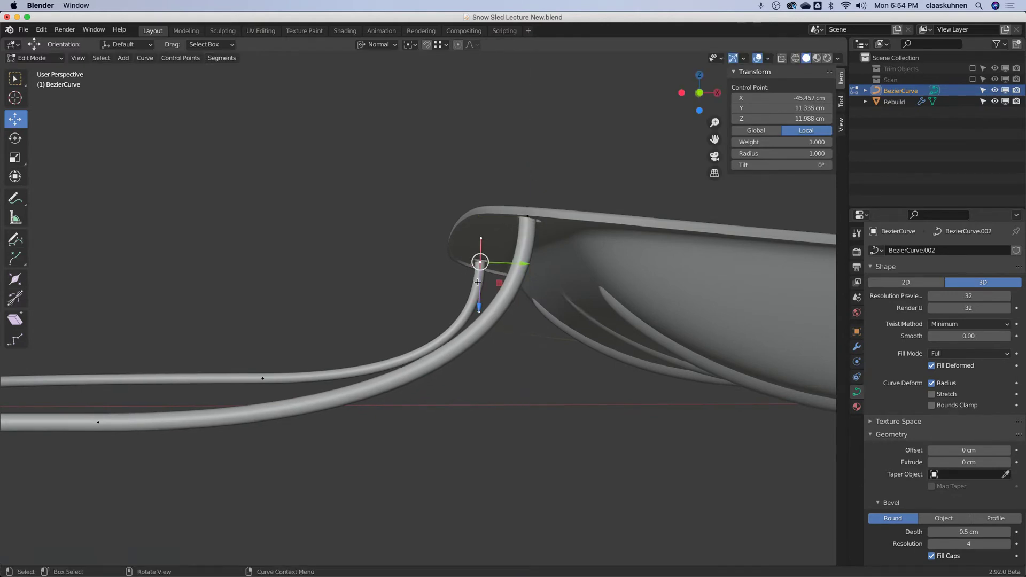
left_click_drag(477, 302, 478, 298)
middle_click_drag(482, 378, 536, 398)
left_click(498, 412)
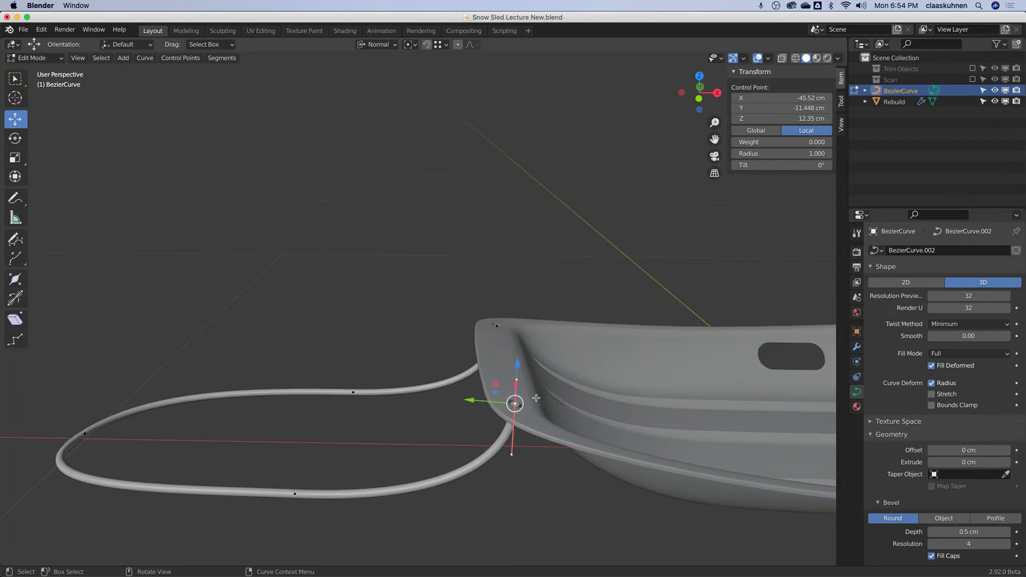
key("KP_1")
key("KP_Decimal")
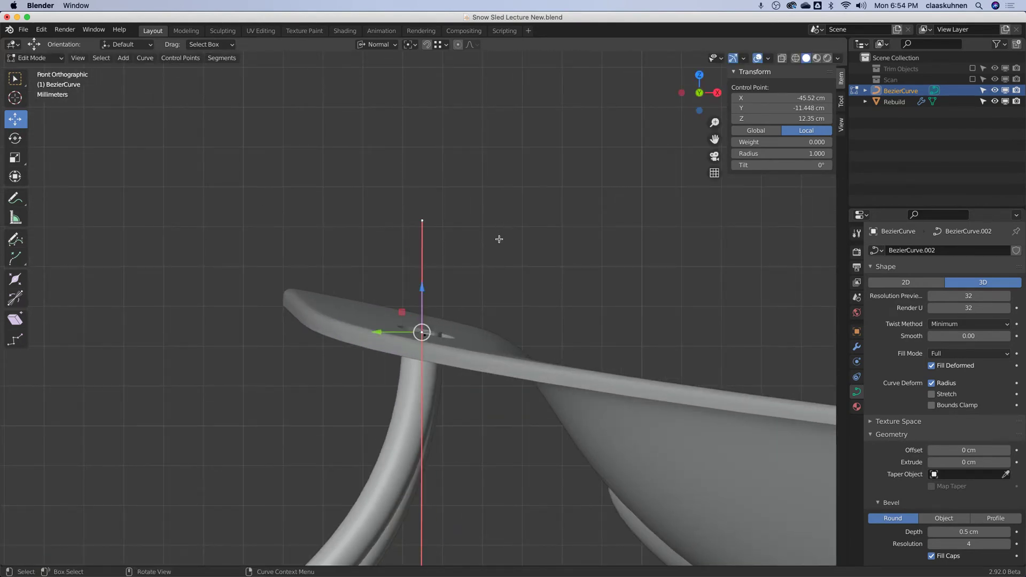
Add a new rope end point 4.3375 cm up through the front hole, at Z 16.687 cm.
key("g")
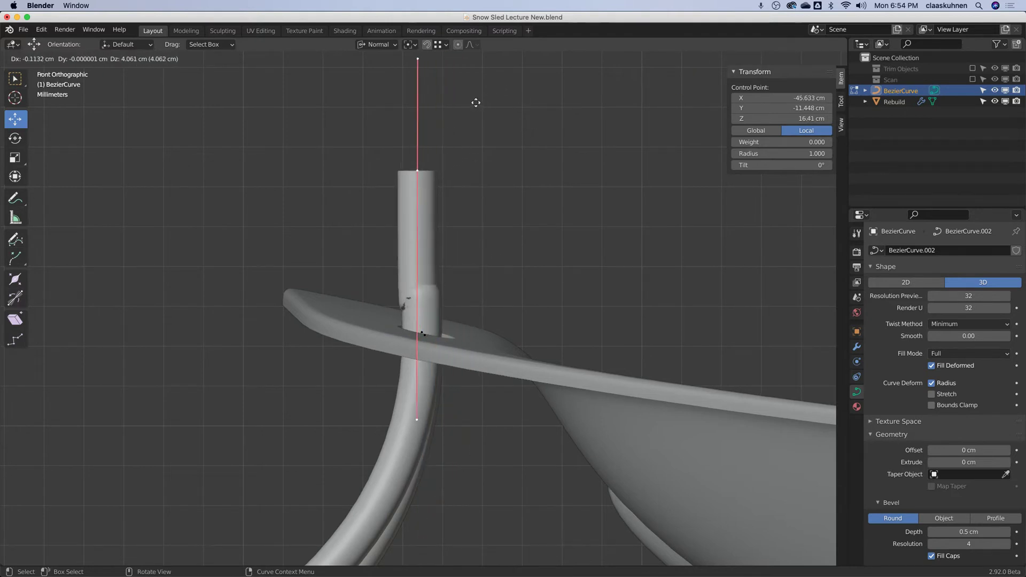
left_click(556, 94)
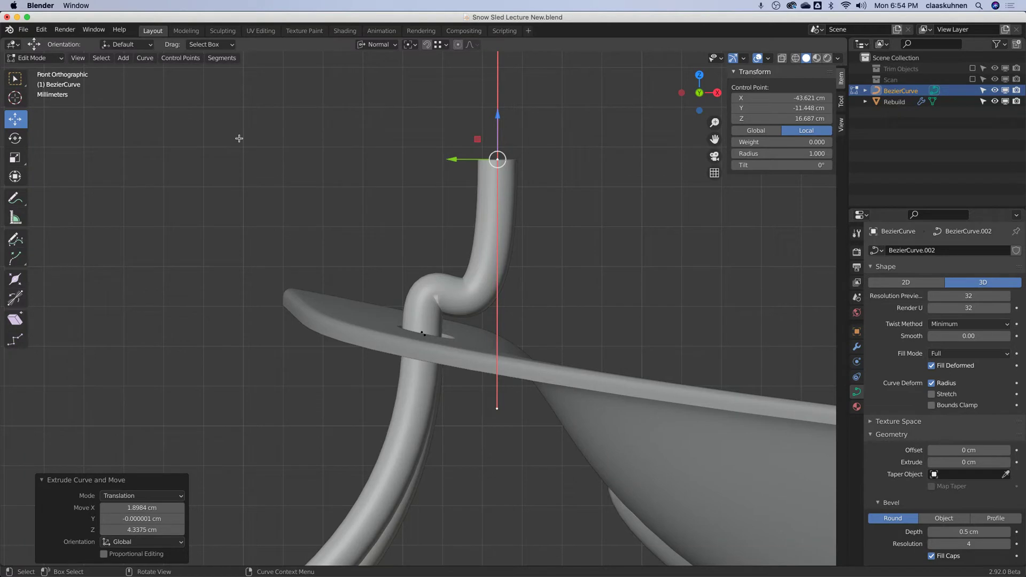
left_click(193, 60)
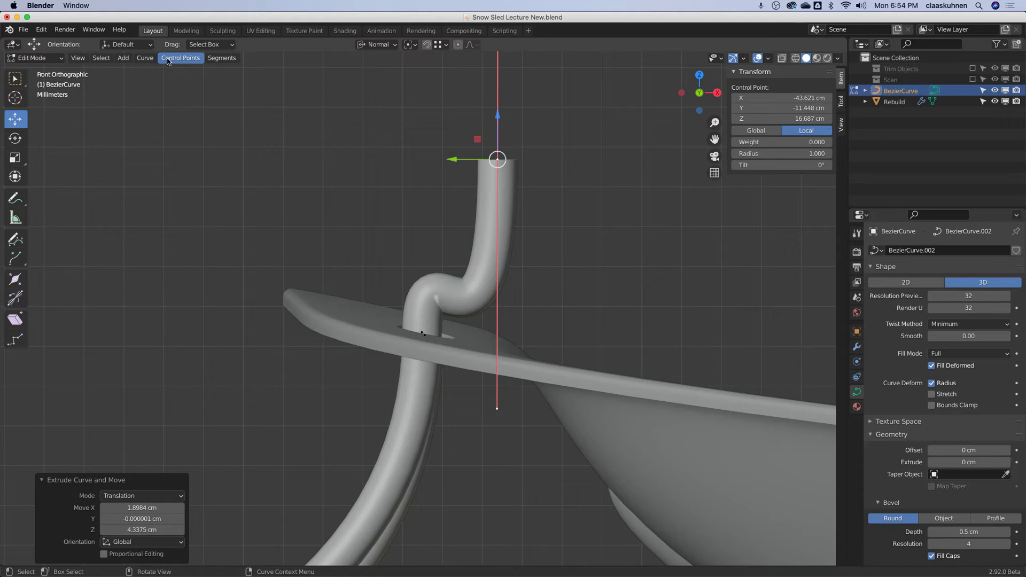
Set the rope end's handles to Automatic and rotate them slightly.
left_click(172, 60)
left_click(181, 58)
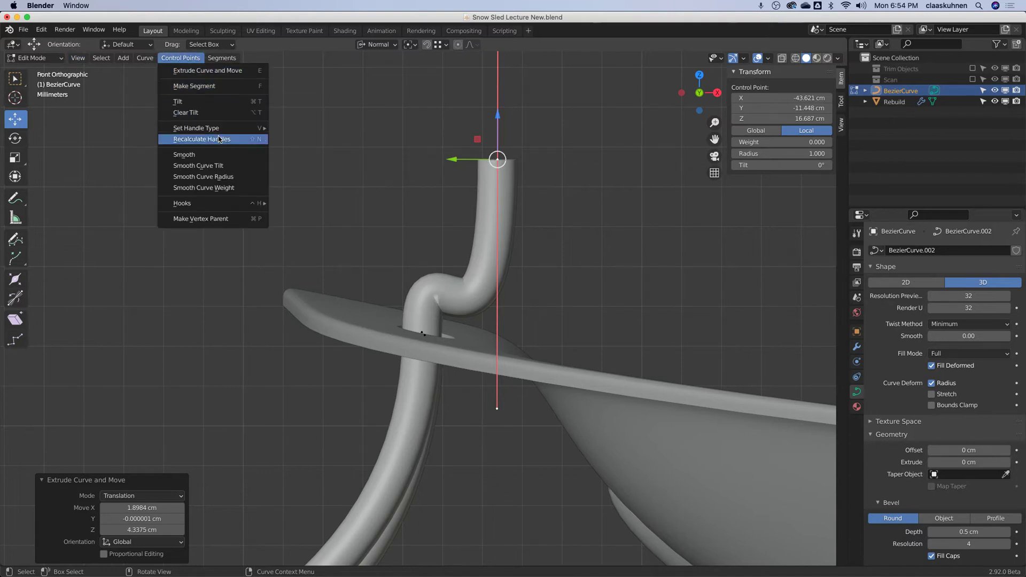
mouse_move(201, 131)
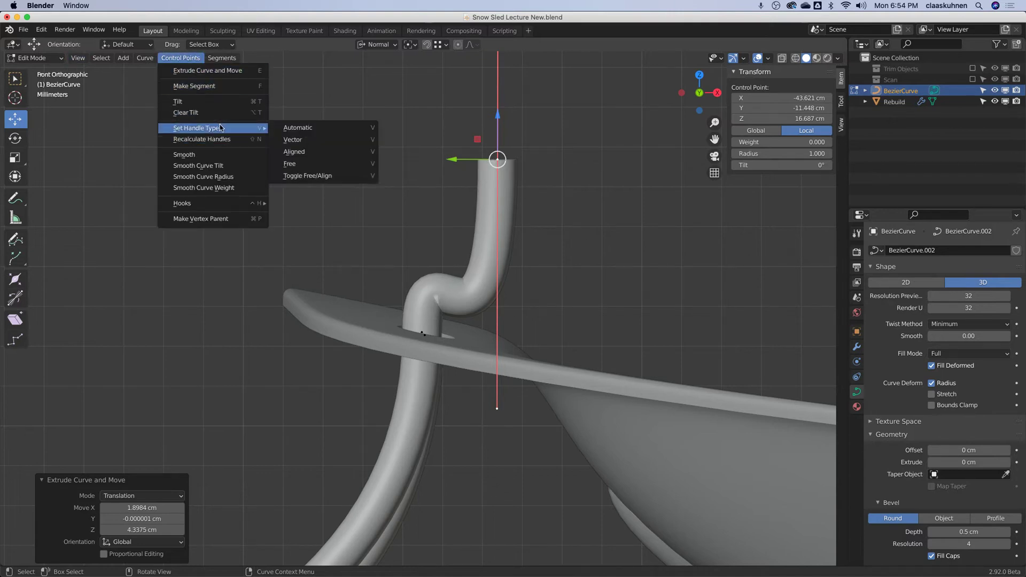
left_click(323, 132)
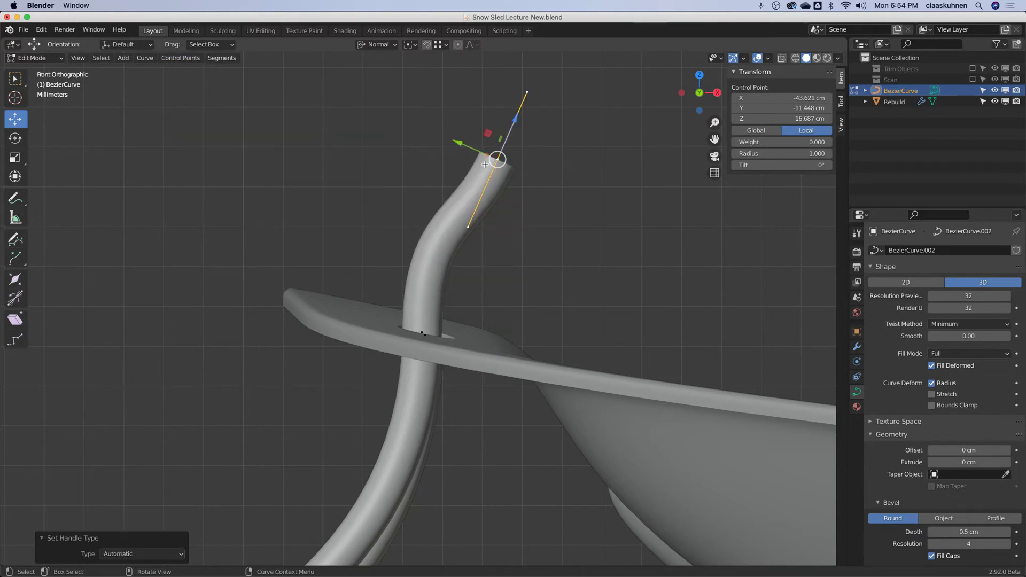
scroll(500, 161, "down", 2)
key("r")
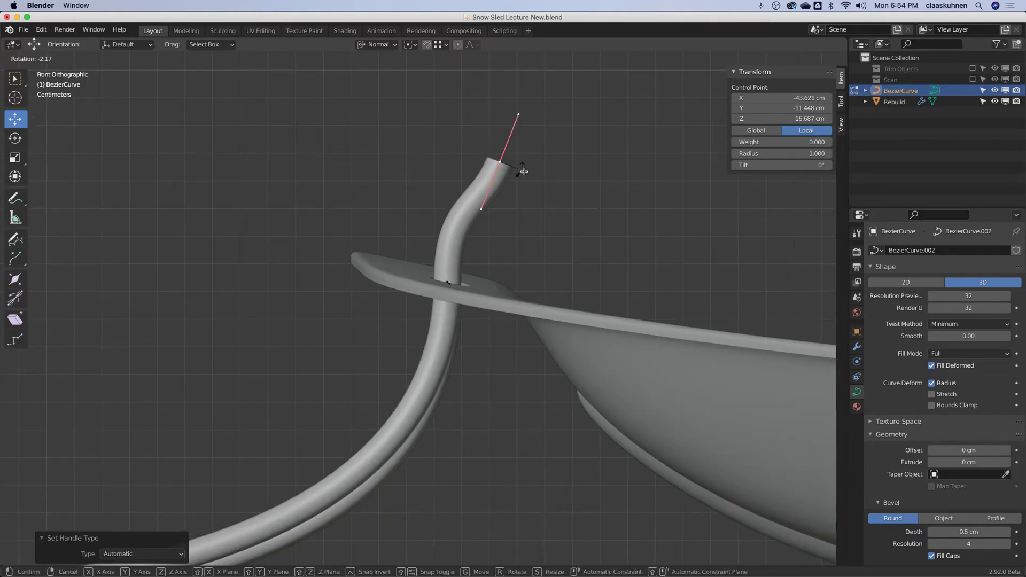
left_click(526, 174)
Undo a trial extrusion and reset the end point's handle type.
key("e")
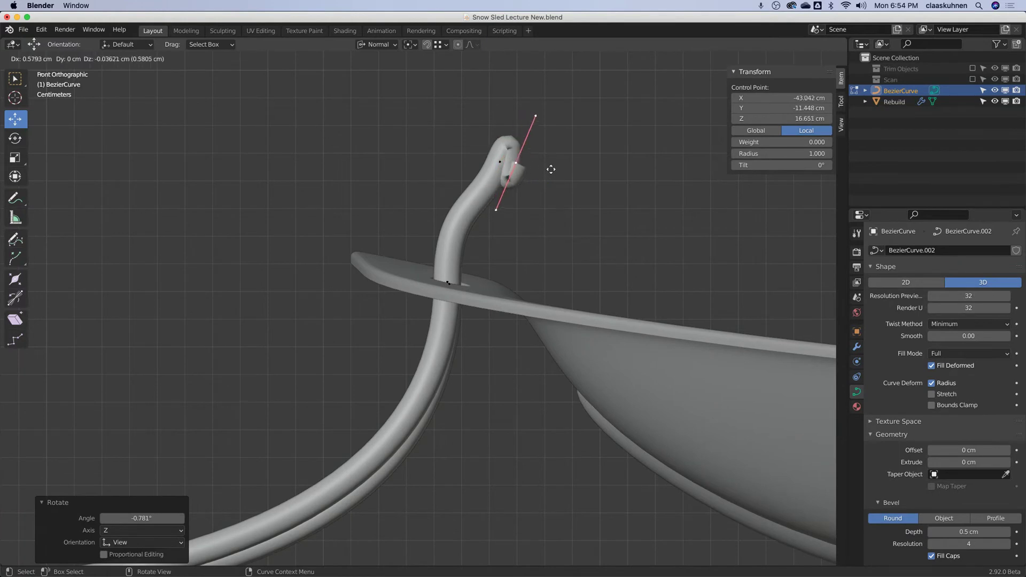
left_click(578, 190)
key("ctrl+z")
key("ctrl+z")
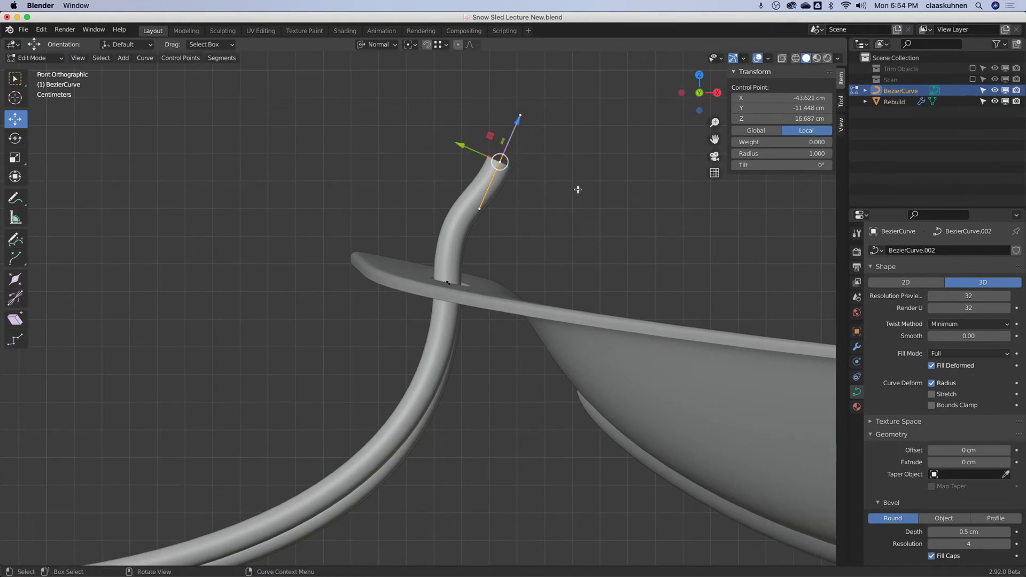
left_click(182, 57)
mouse_move(203, 129)
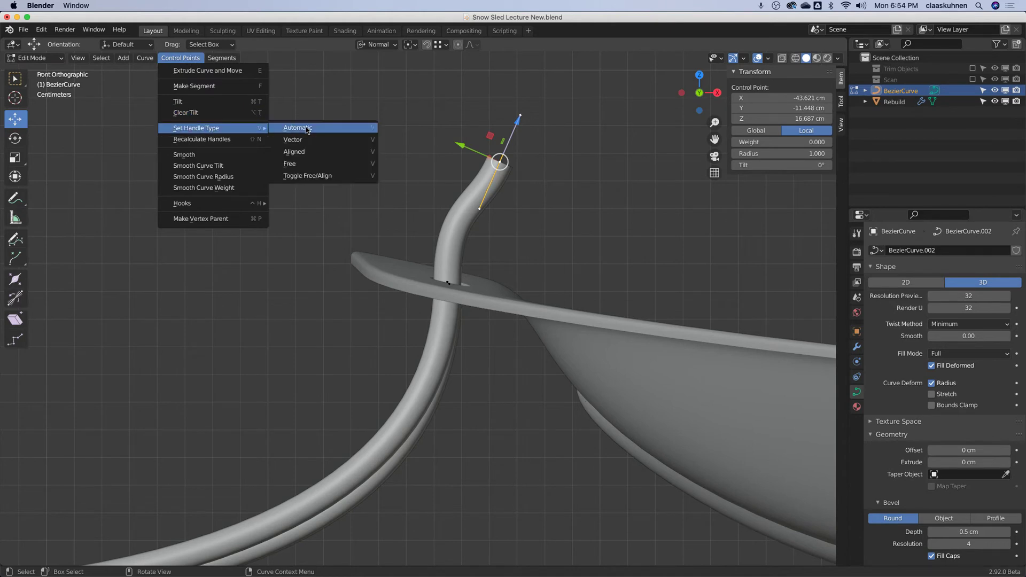
left_click(331, 129)
Move the handle tip to soften the bend, then make the end point's handles Automatic again.
left_click(520, 115)
key("g")
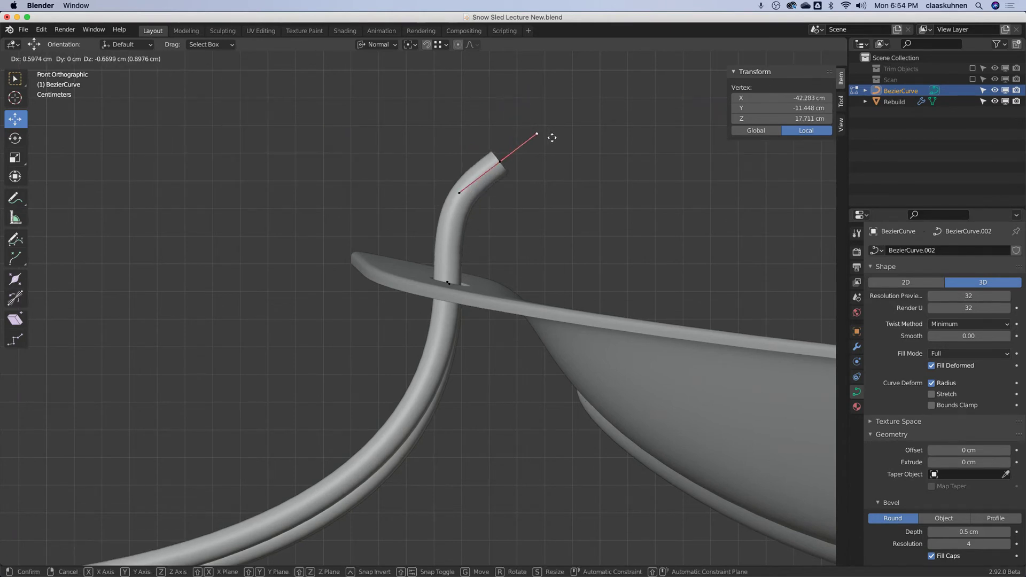
left_click(553, 138)
left_click(541, 159)
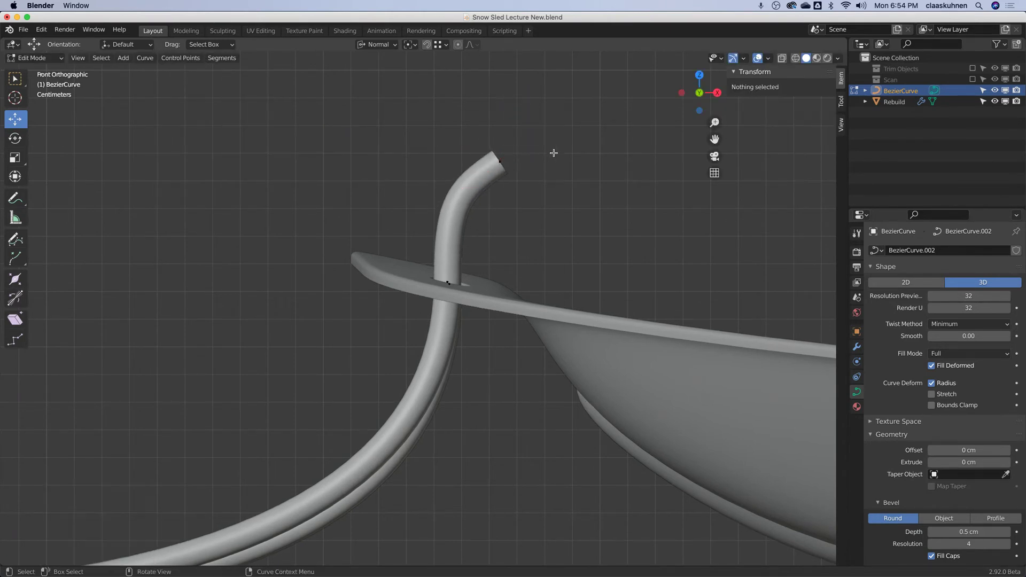
left_click(499, 164)
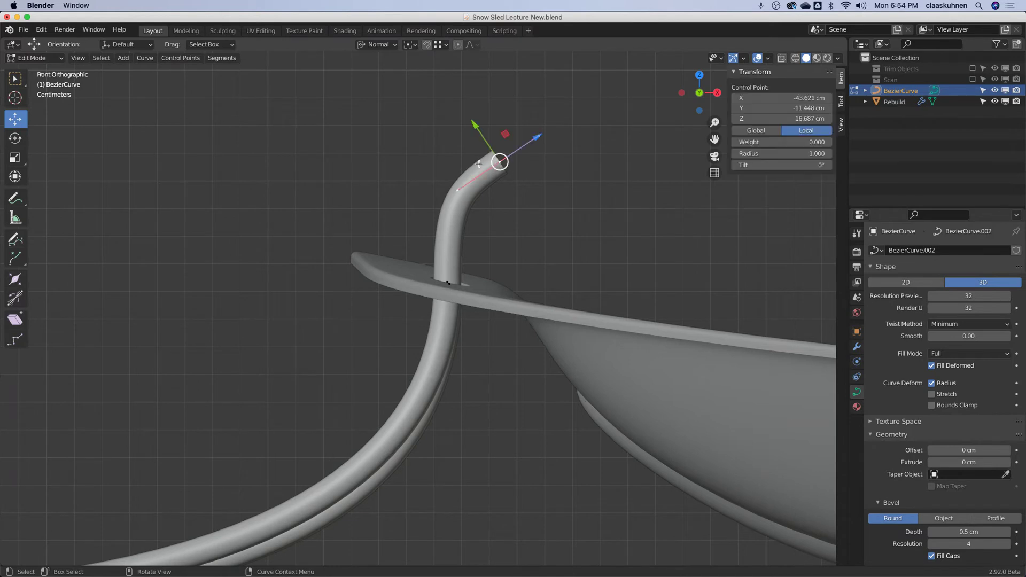
left_click(180, 57)
mouse_move(210, 131)
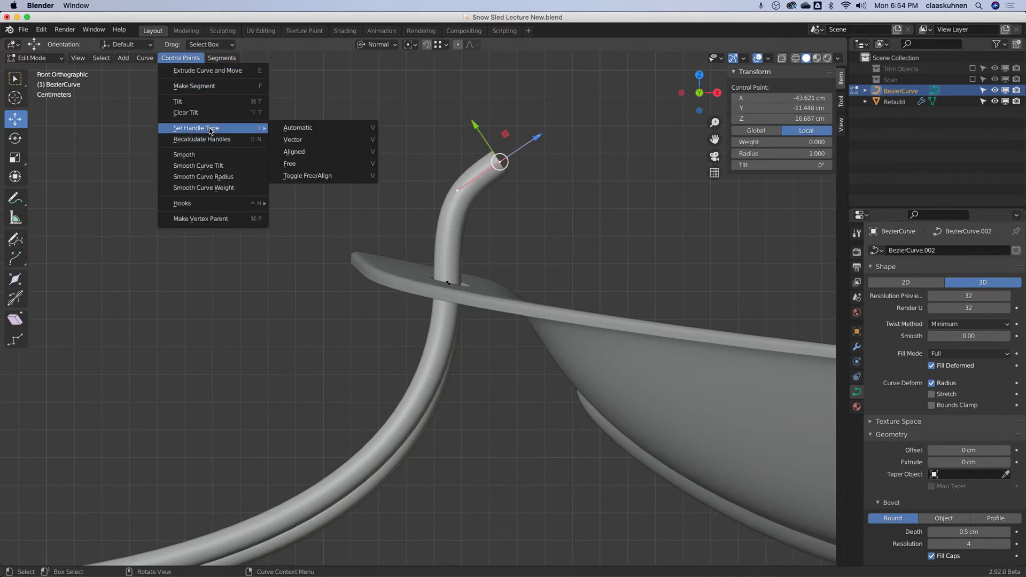
left_click(326, 128)
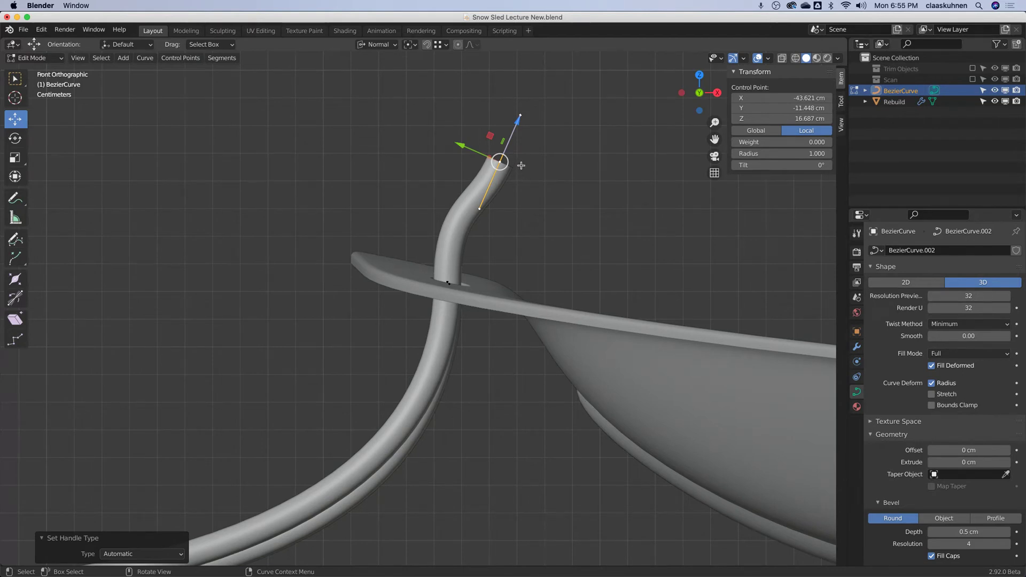
Extrude four points from the rope end into a first curl and reposition one curl point.
key("e")
left_click(603, 190)
key("e")
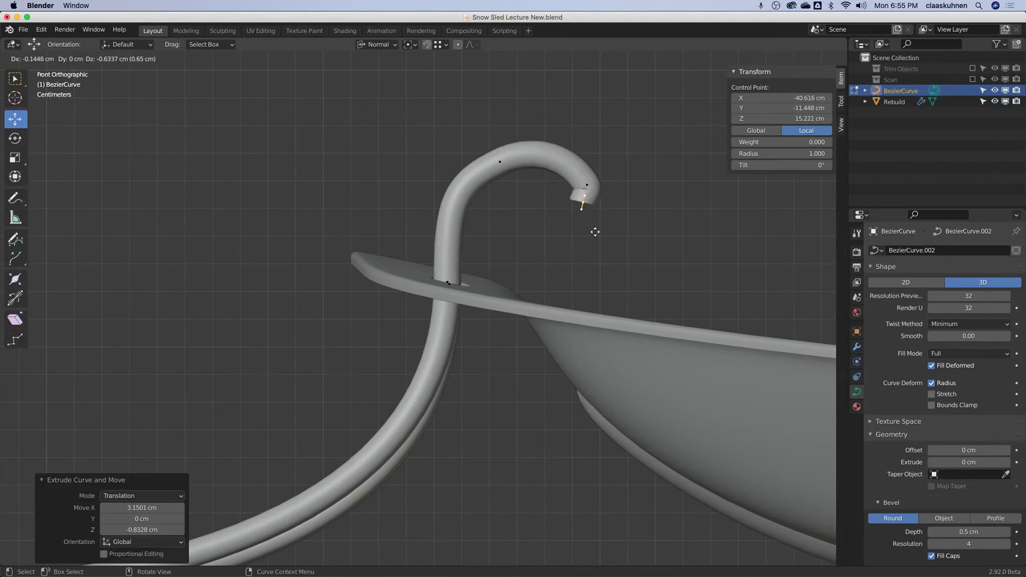
left_click(580, 283)
key("e")
left_click(473, 259)
key("e")
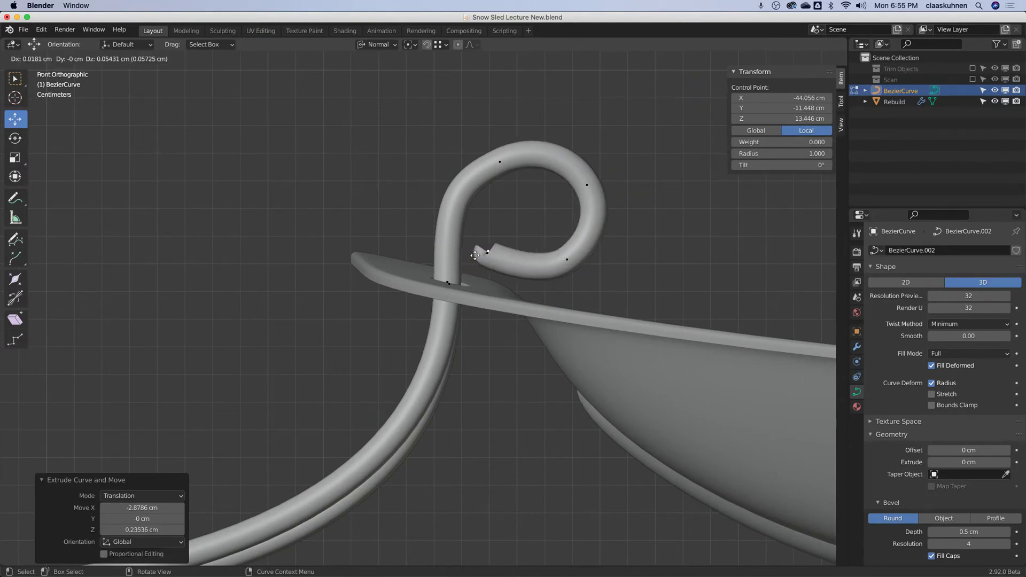
left_click(498, 194)
left_click(567, 259)
left_click(587, 186)
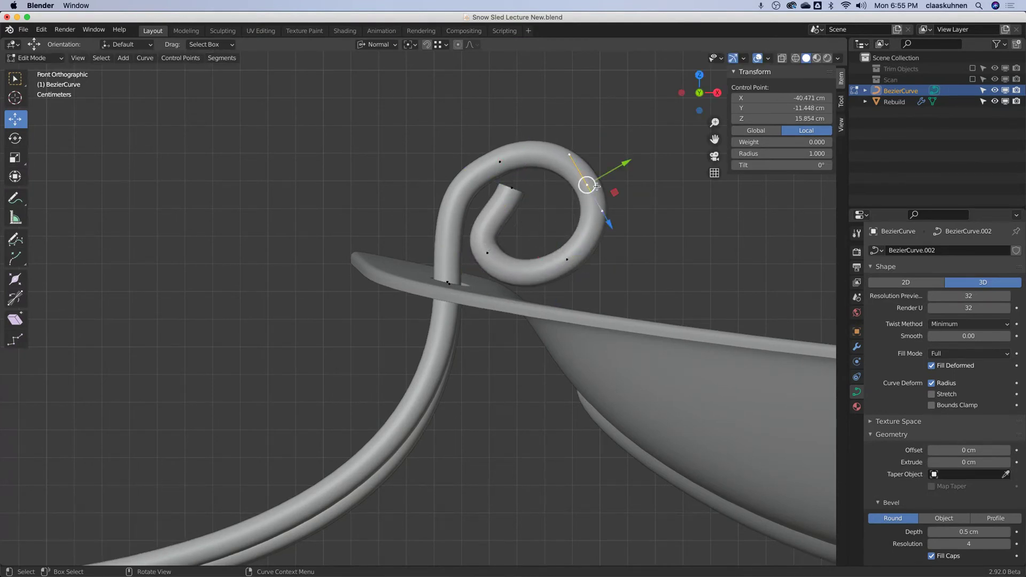
key("g")
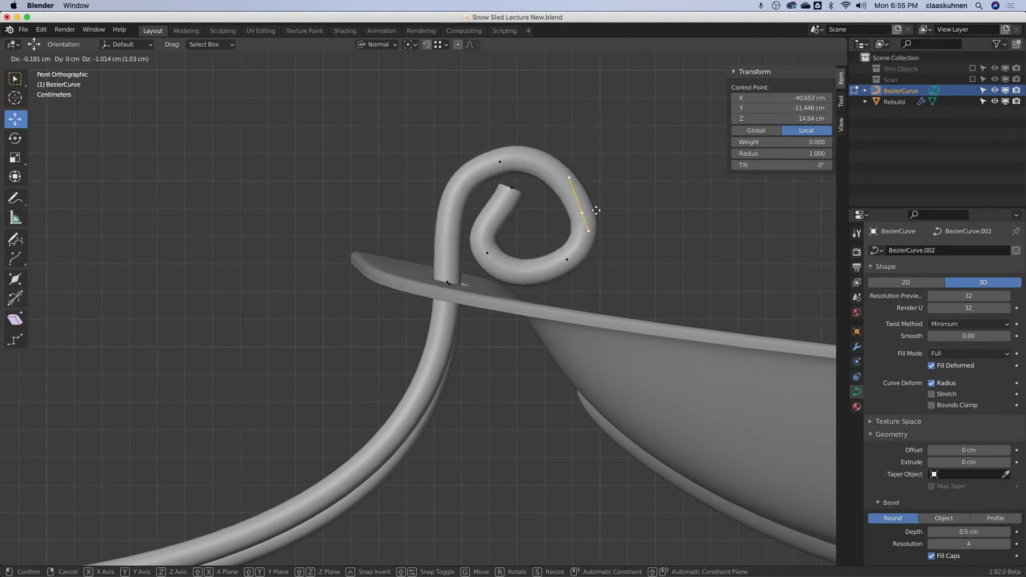
left_click(614, 155)
Delete the failed curl's four points with X > Vertices.
left_click(515, 188)
left_click(488, 253, "shift")
left_click(566, 259, "shift")
left_click(598, 152, "shift")
key("x")
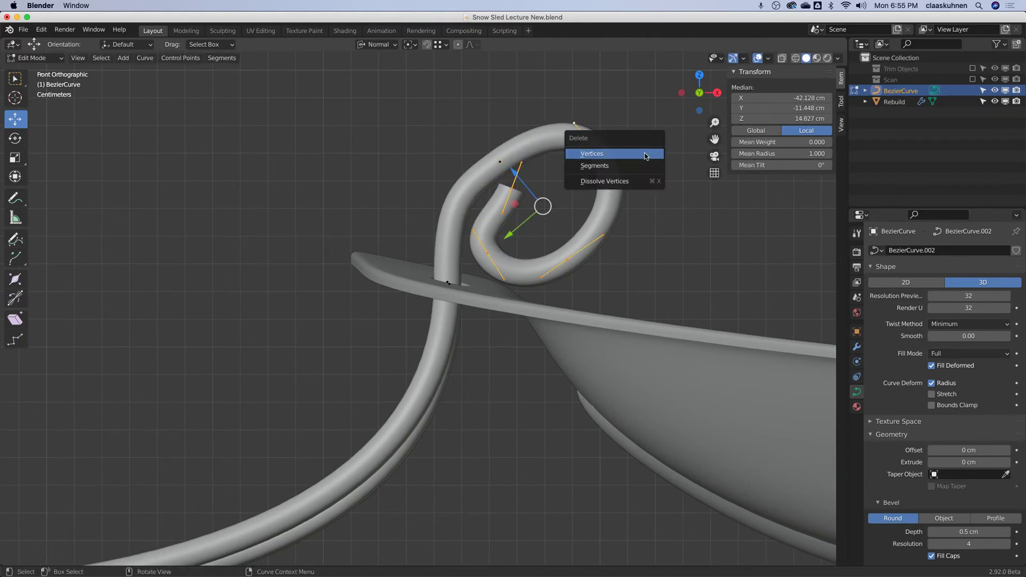
left_click(646, 155)
Rebuild the curl: move the end 3.2769 cm out, then extrude 7.5133 cm back into a loop.
left_click(501, 161)
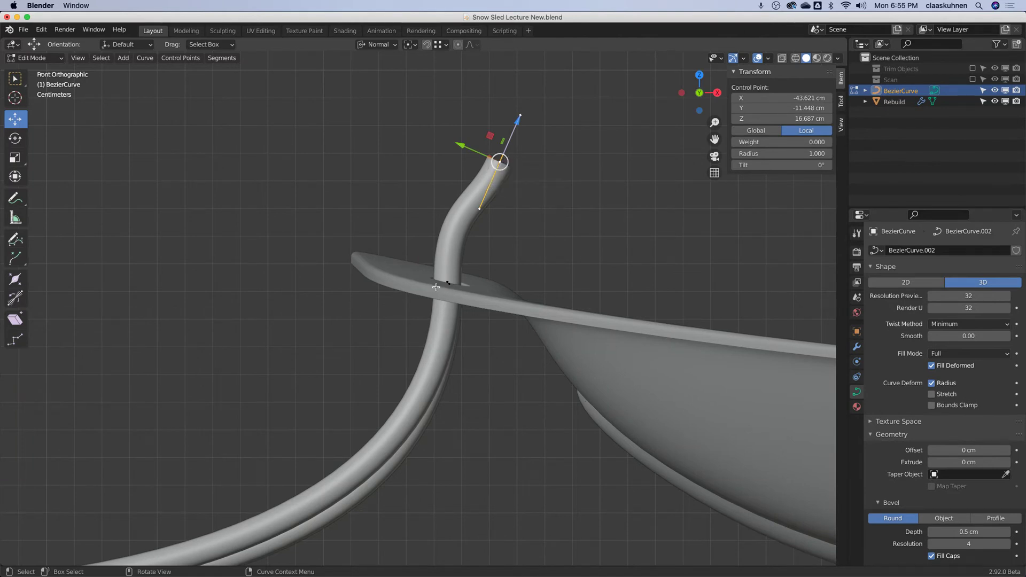
key("r")
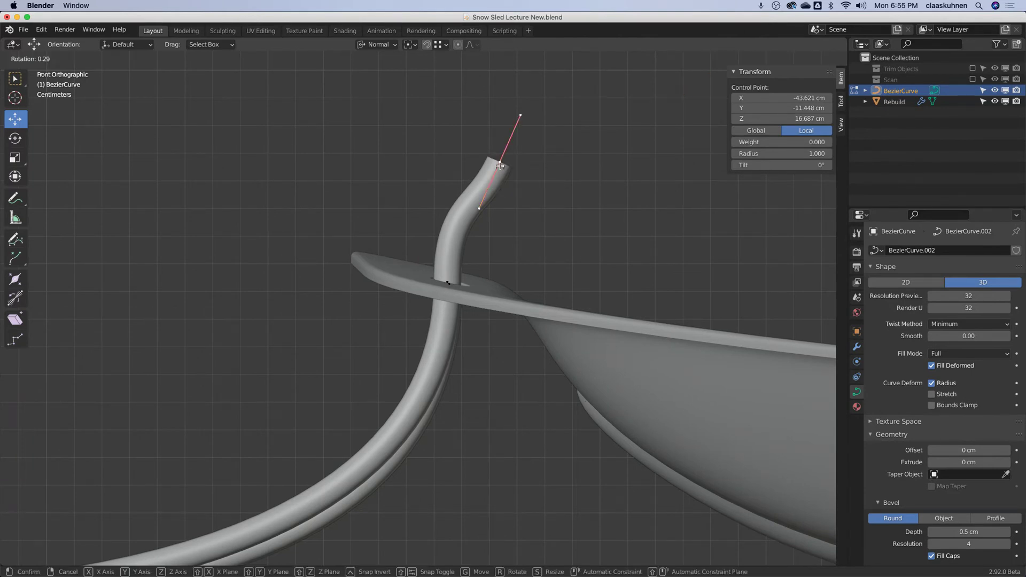
key("Escape")
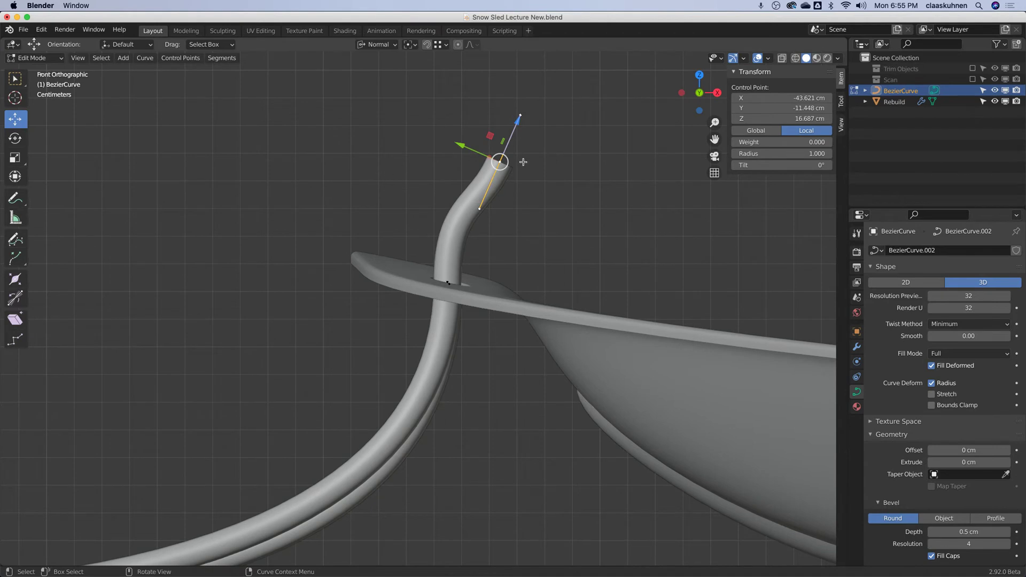
key("g")
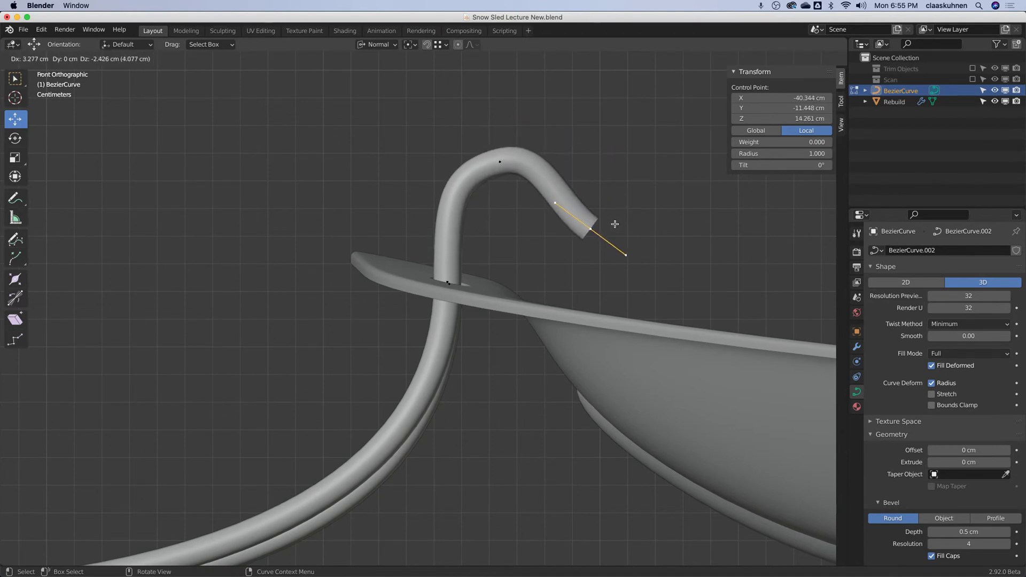
left_click(614, 223)
key("e")
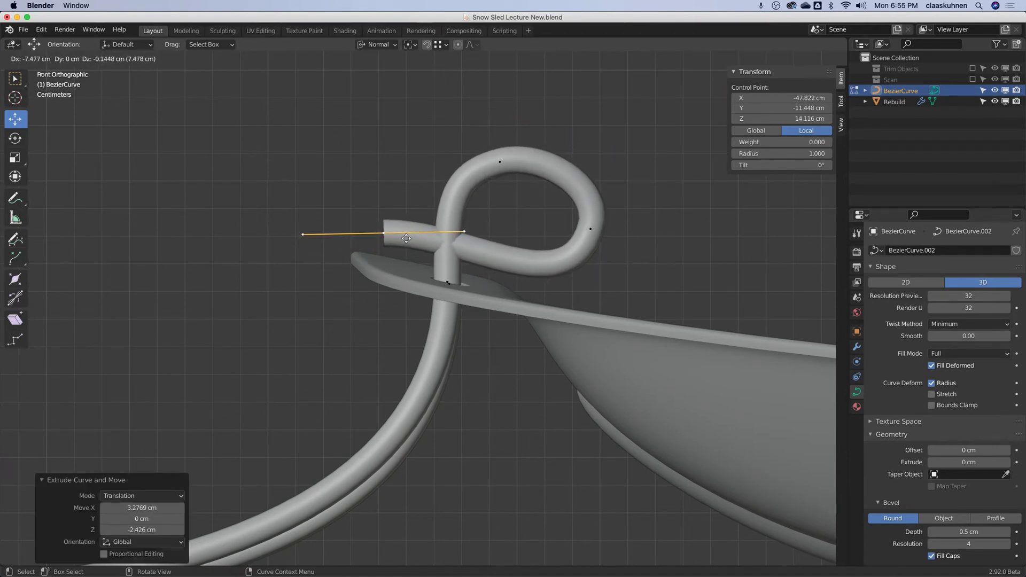
left_click(406, 238)
key("KP_7")
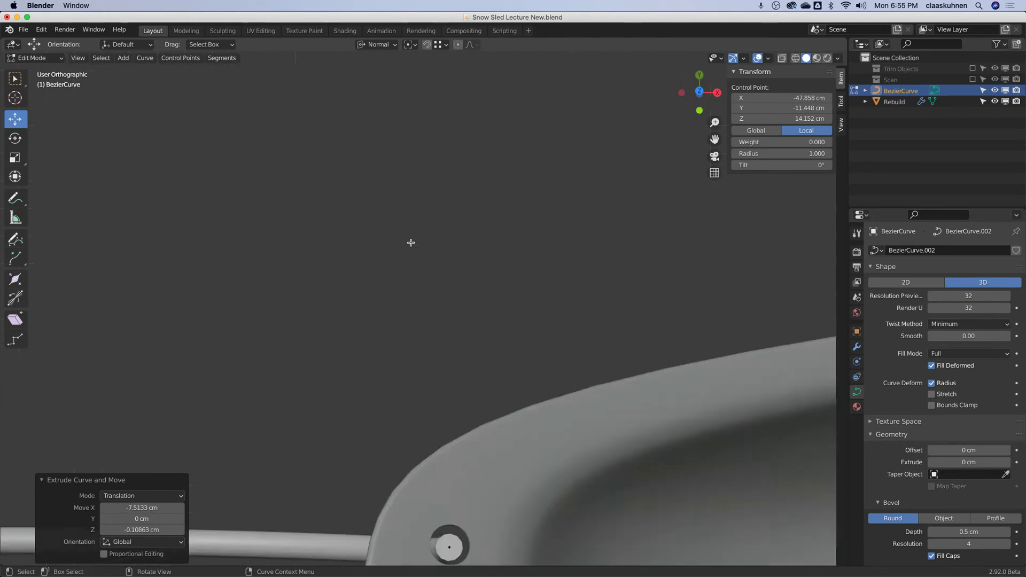
Bend the rope end into a hook and extrude a new point below it to start a loop.
scroll(352, 251, "down", 4)
scroll(344, 331, "up", 7)
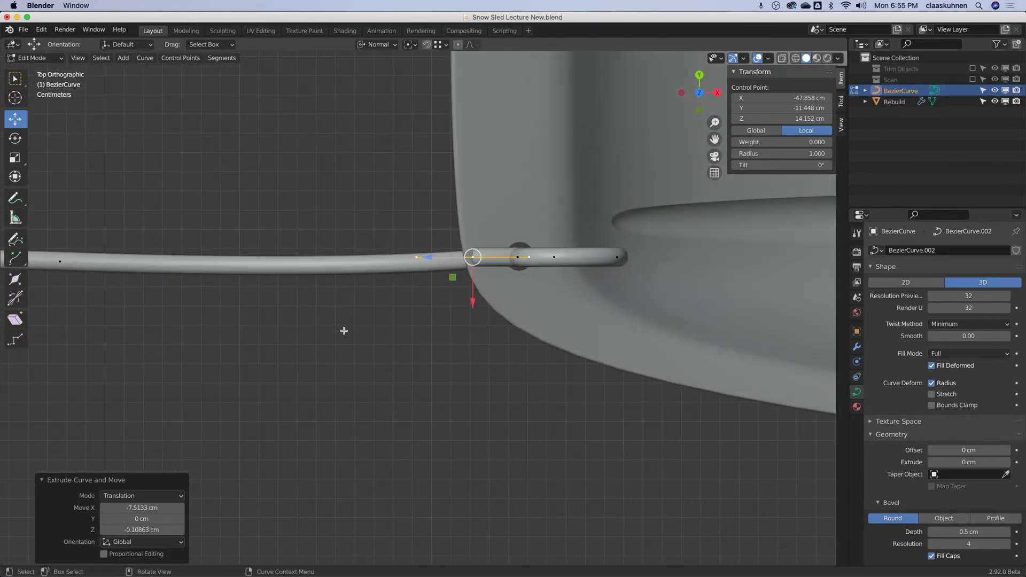
key("g")
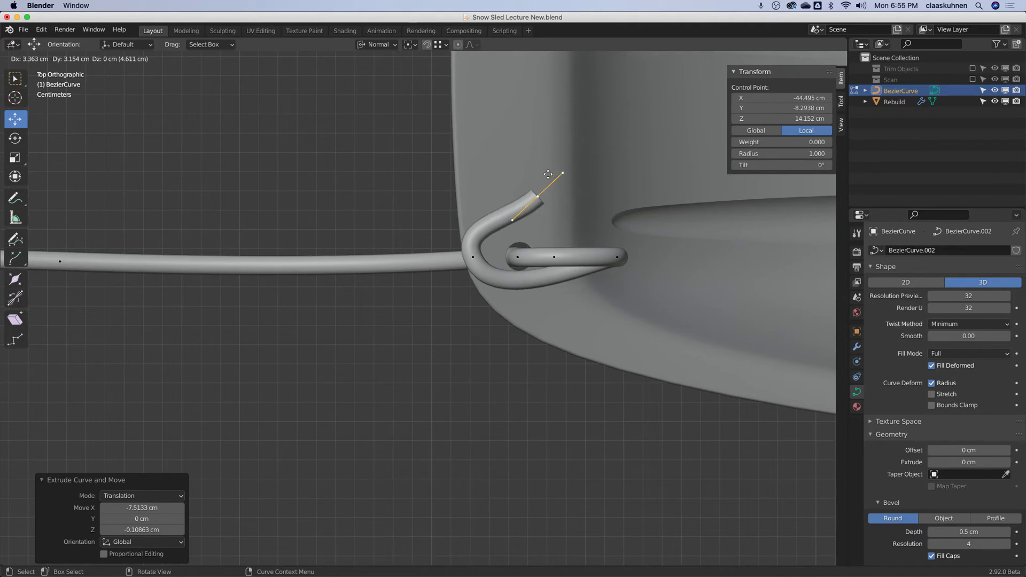
left_click(564, 173)
key("e")
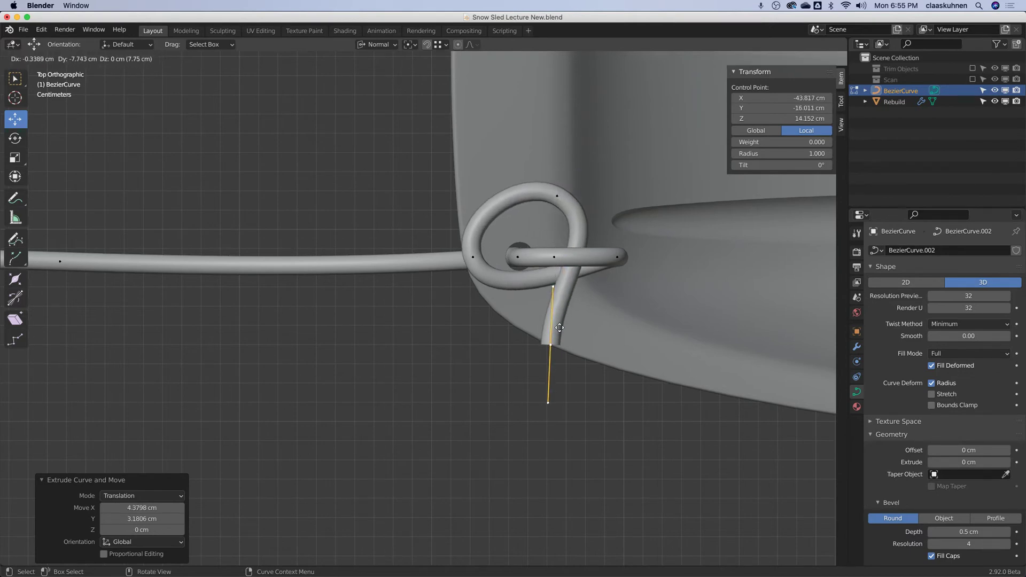
left_click(557, 324)
Move the rope's loose end up and to the left, then reposition a control point on the knot.
key("KP_1")
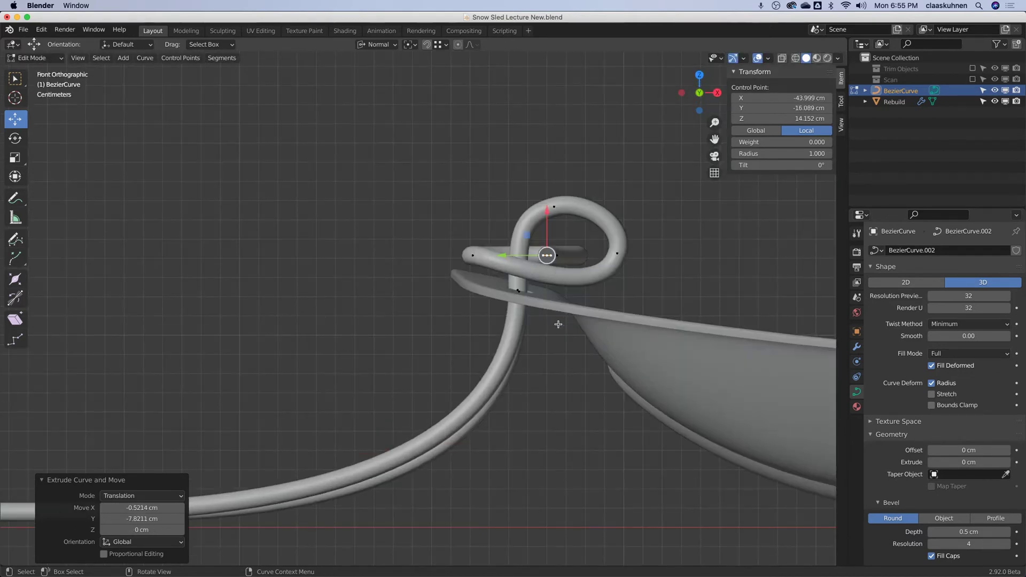
key("KP_7")
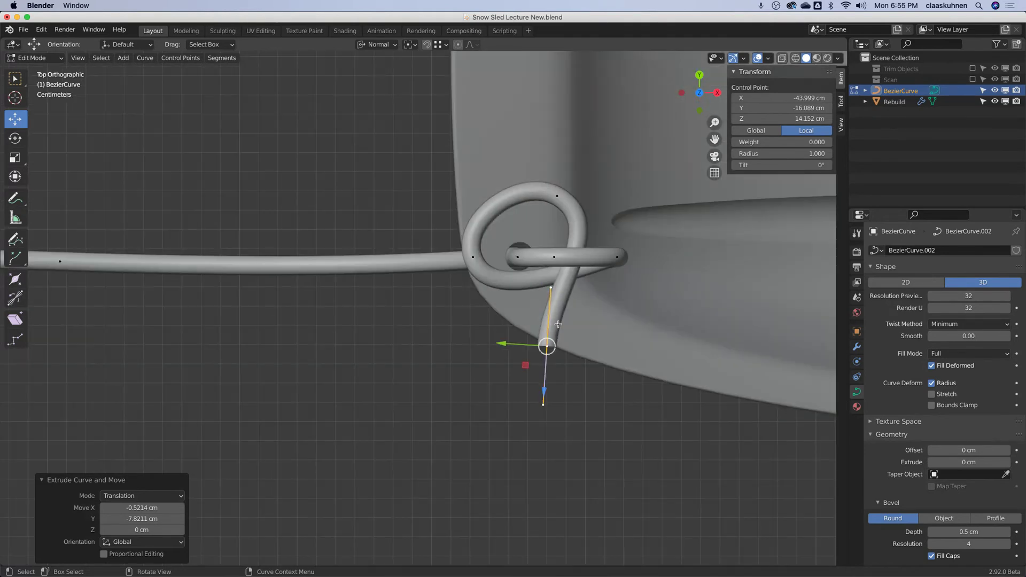
scroll(560, 316, "up", 2)
key("g")
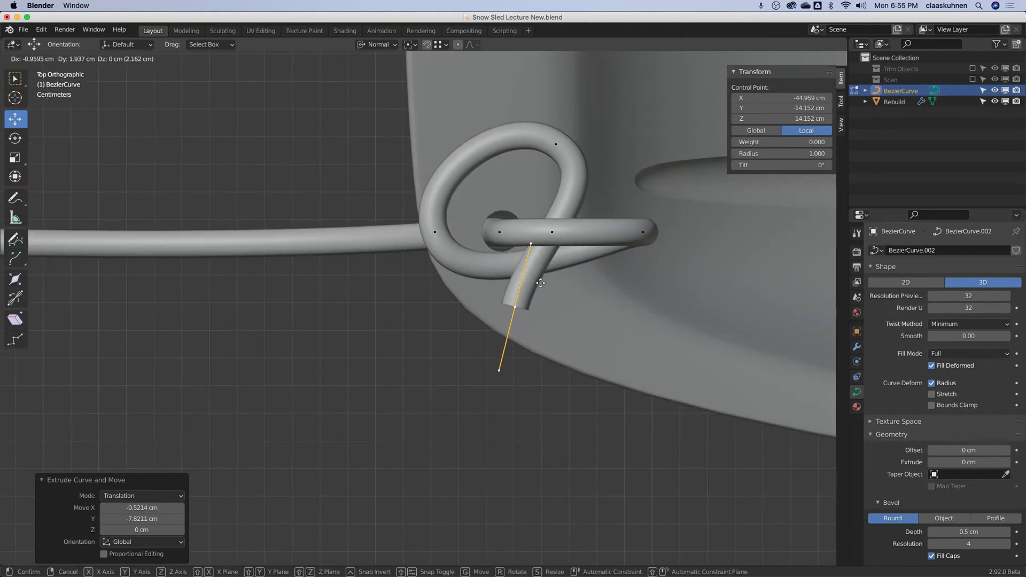
left_click(537, 285)
left_click(558, 142)
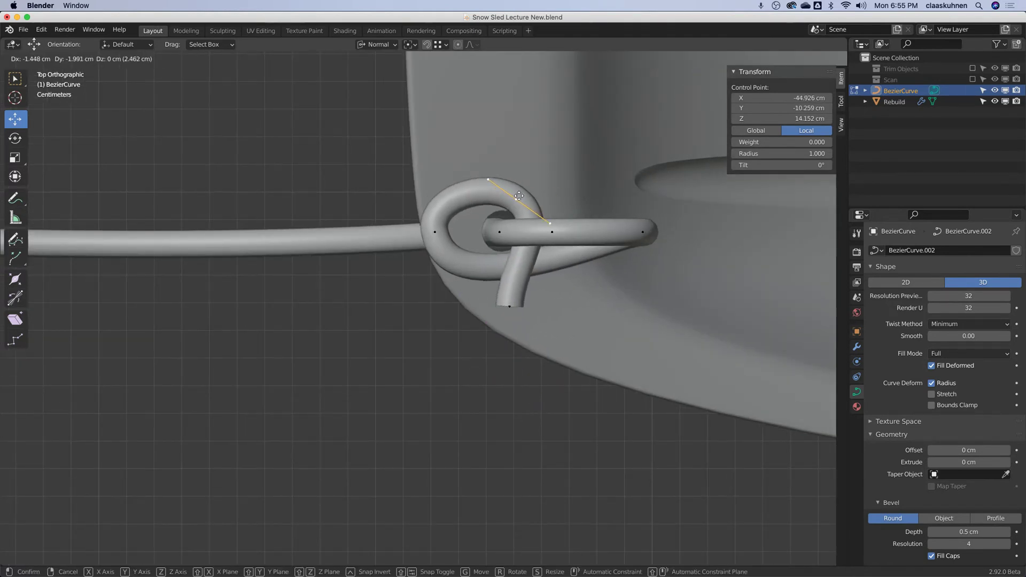
left_click(540, 166)
Adjust the loop's side point and its top point to reshape the loop.
left_click(435, 230)
key("g")
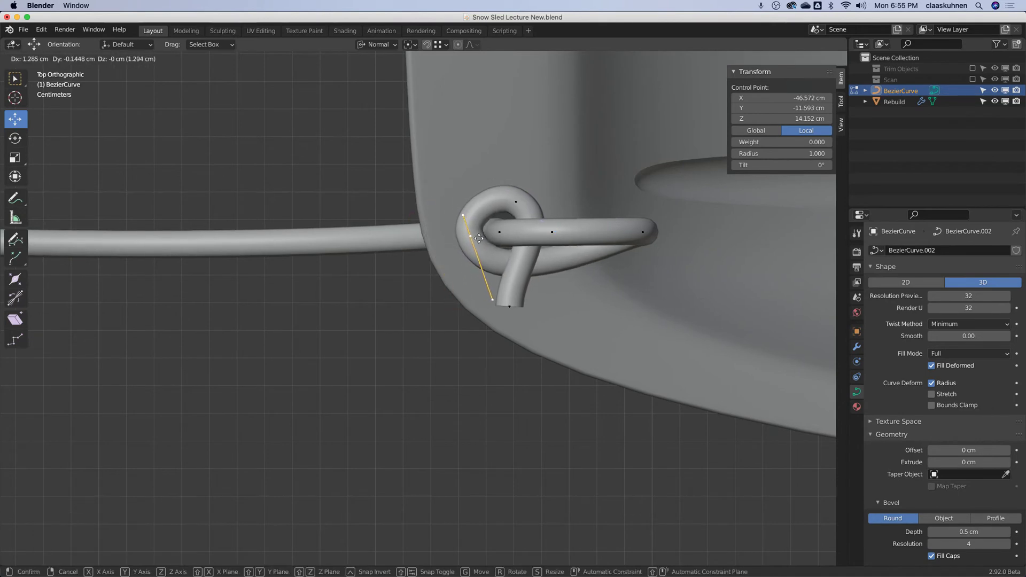
left_click(480, 239)
left_click(517, 202)
key("g")
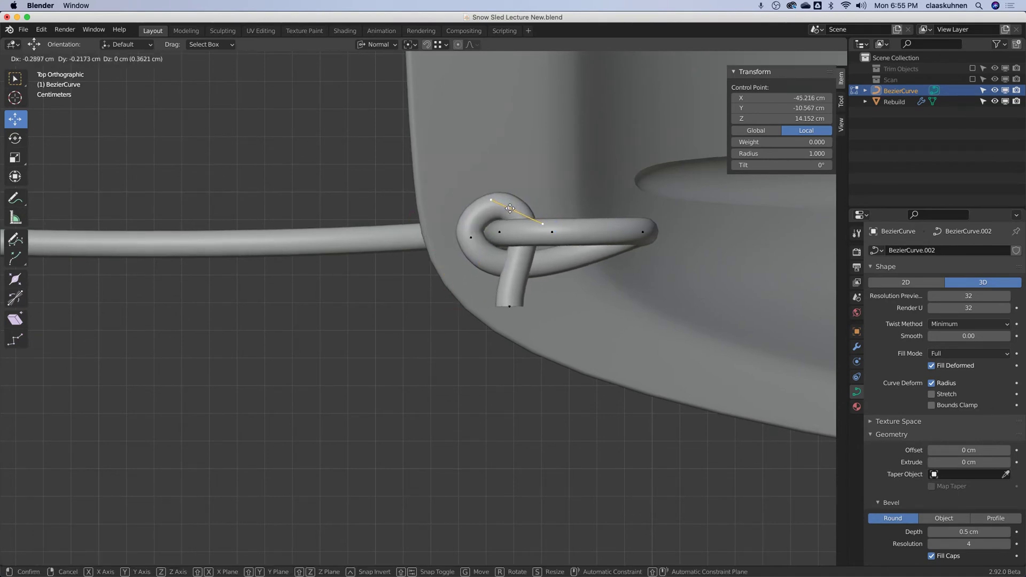
left_click(510, 207)
In front view, lower the loop's top point and pull its right side in to shrink the loop.
key("KP_1")
left_click(560, 168)
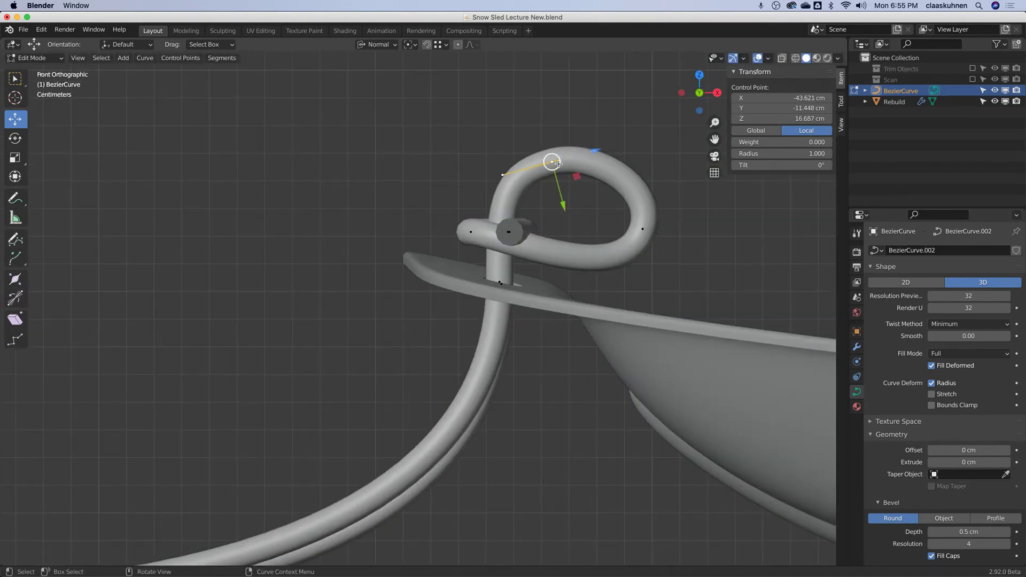
key("g")
left_click(518, 196)
left_click(642, 230)
key("g")
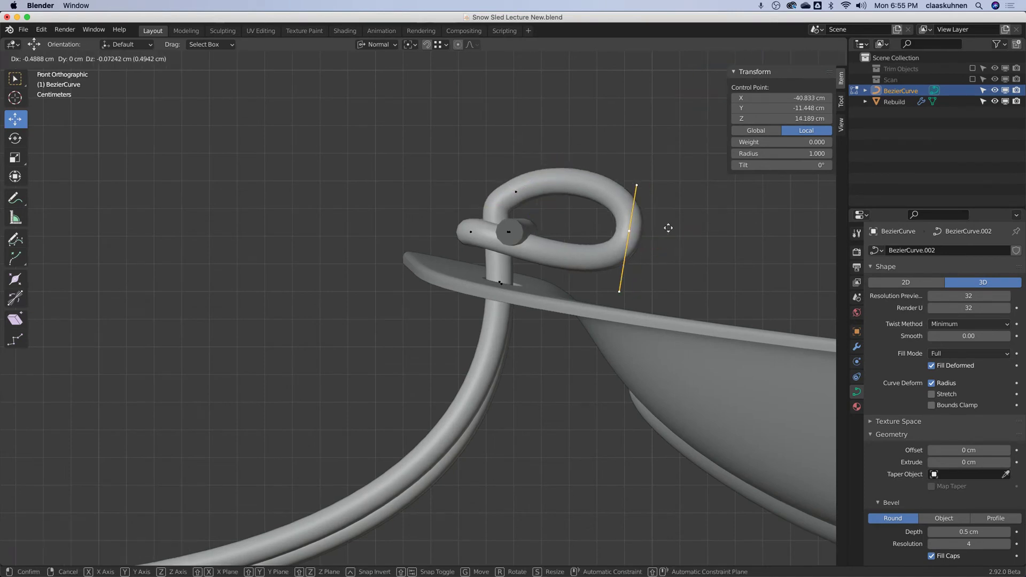
left_click(601, 246)
left_click(520, 201)
left_click_drag(520, 201, 526, 204)
Adjust the upper handle of the loop's base control point along its normal.
middle_click_drag(520, 190, 518, 243)
left_click(514, 275)
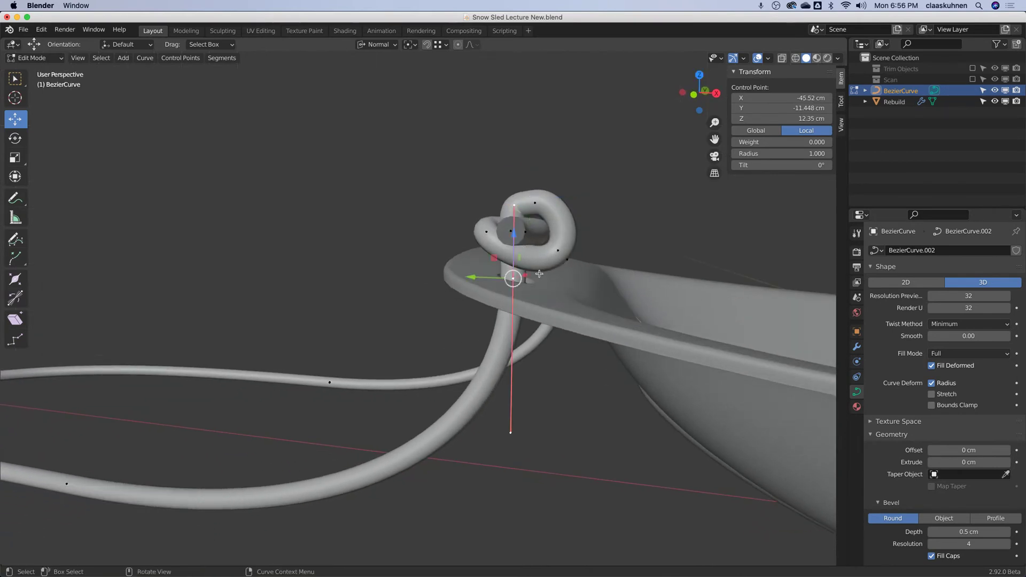
left_click(515, 205)
left_click_drag(515, 160, 516, 225)
middle_click_drag(516, 224, 492, 217)
left_click_drag(492, 217, 517, 205)
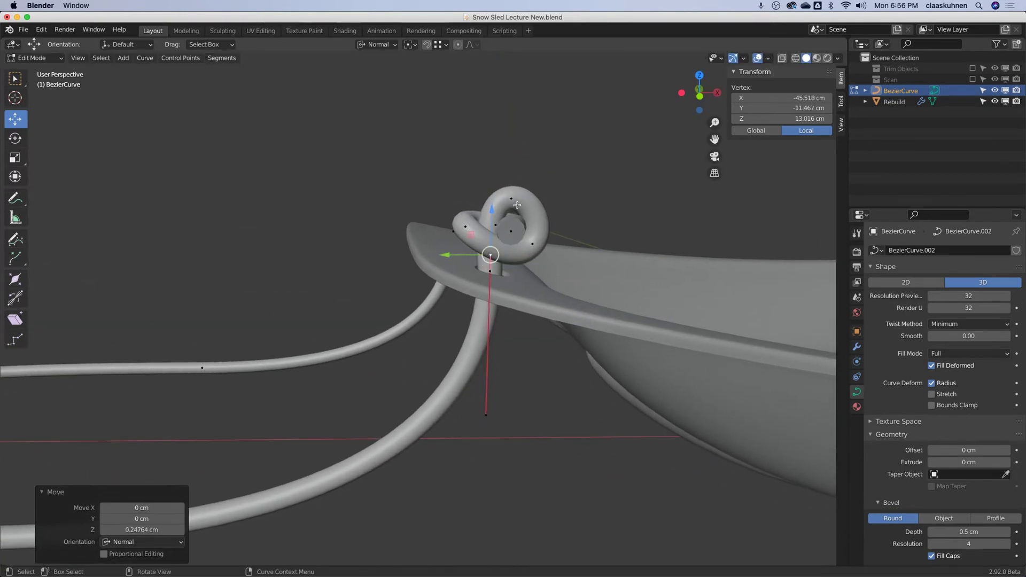
In front view, reposition the loop's top point and raise its lower-right point slightly.
left_click(701, 97)
left_click(470, 264)
key("g")
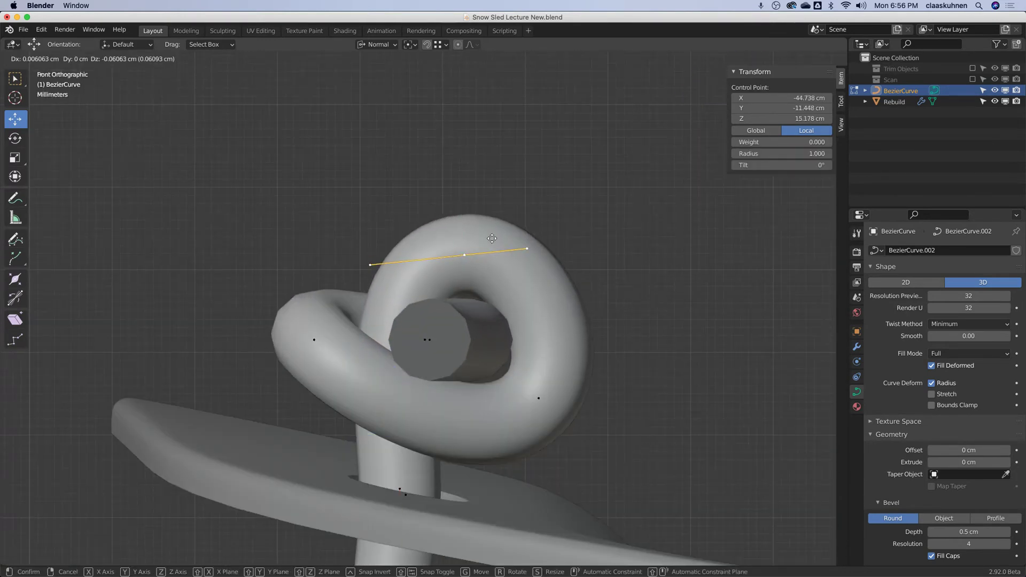
left_click(499, 248)
scroll(575, 371, "down", 3)
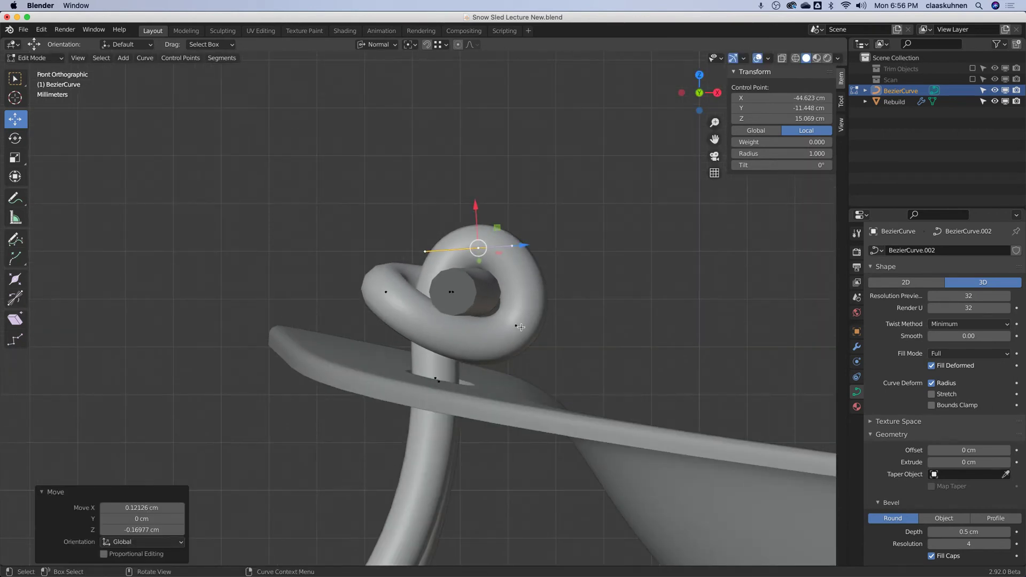
left_click(519, 326)
key("g")
left_click(520, 318)
middle_click_drag(503, 203, 545, 321)
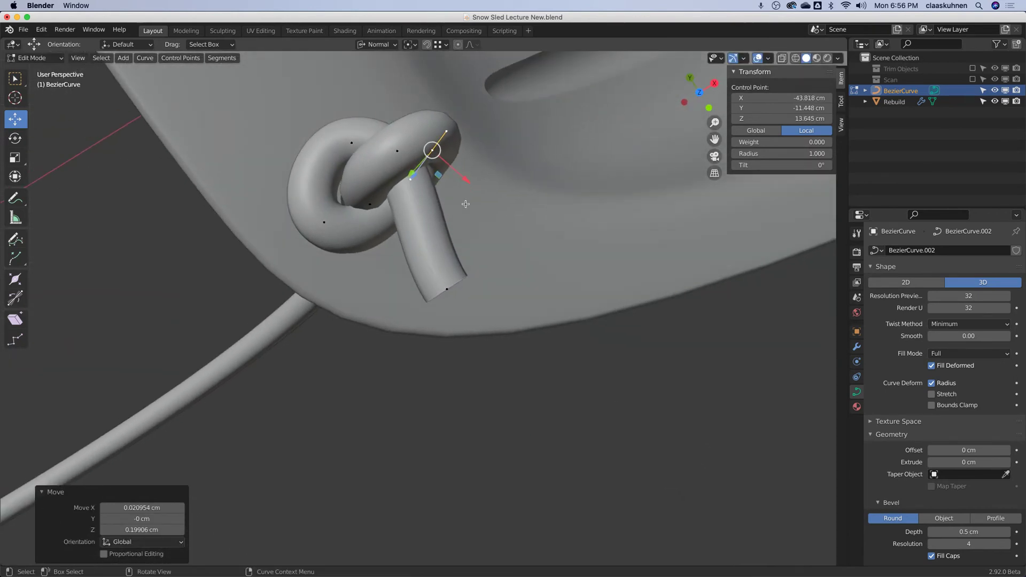
From the top, tighten the knot by moving its left, lower-left and top points inward.
key("KP_7")
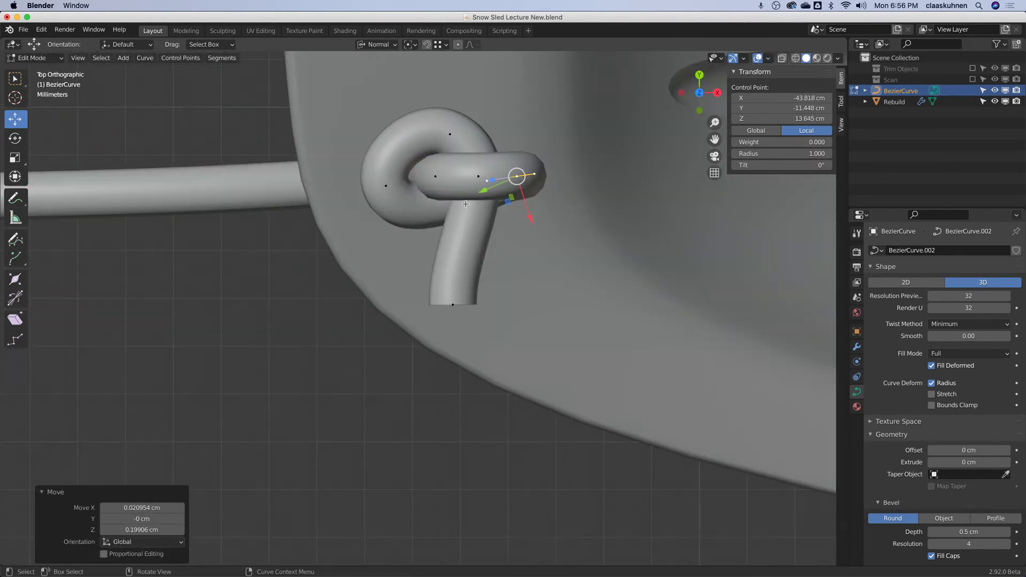
left_click(387, 185)
key("g")
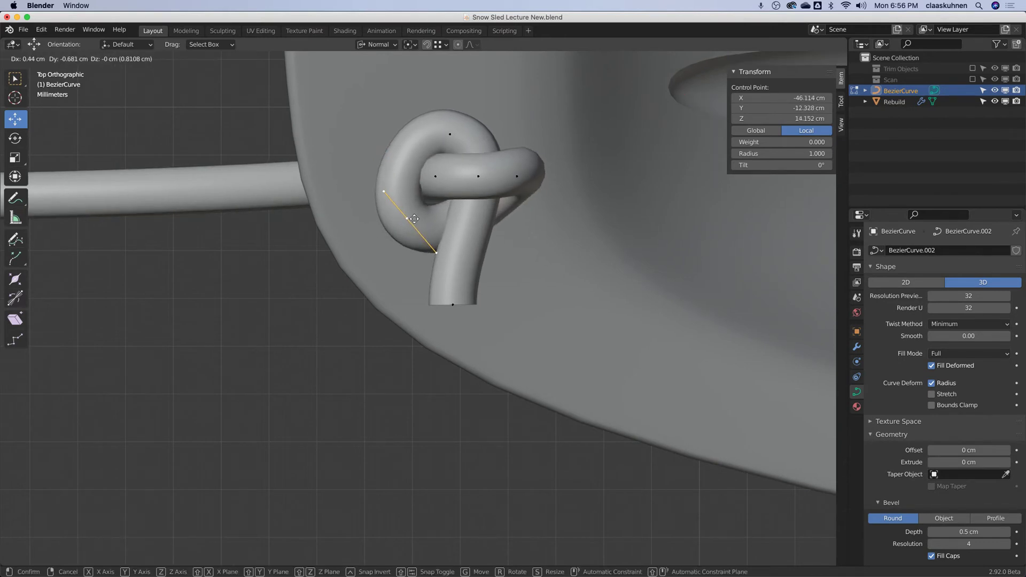
left_click(409, 215)
key("g")
left_click(440, 157)
key("g")
left_click(430, 173)
left_click(450, 138)
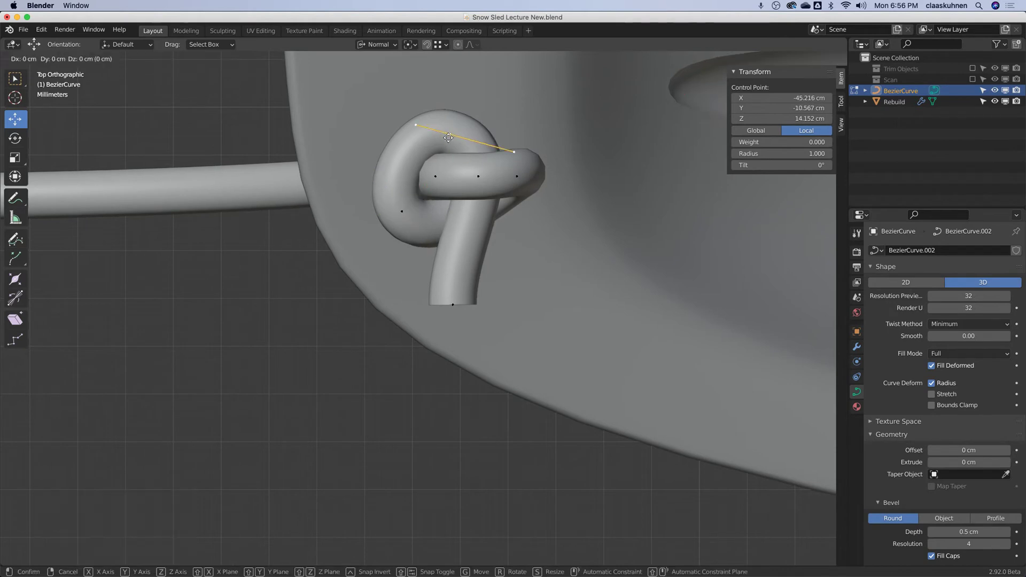
key("g")
left_click(435, 136)
In front view, move the ring's right point down-left and the loop's left point slightly down-left.
middle_click_drag(435, 136, 538, 318)
left_click(534, 316)
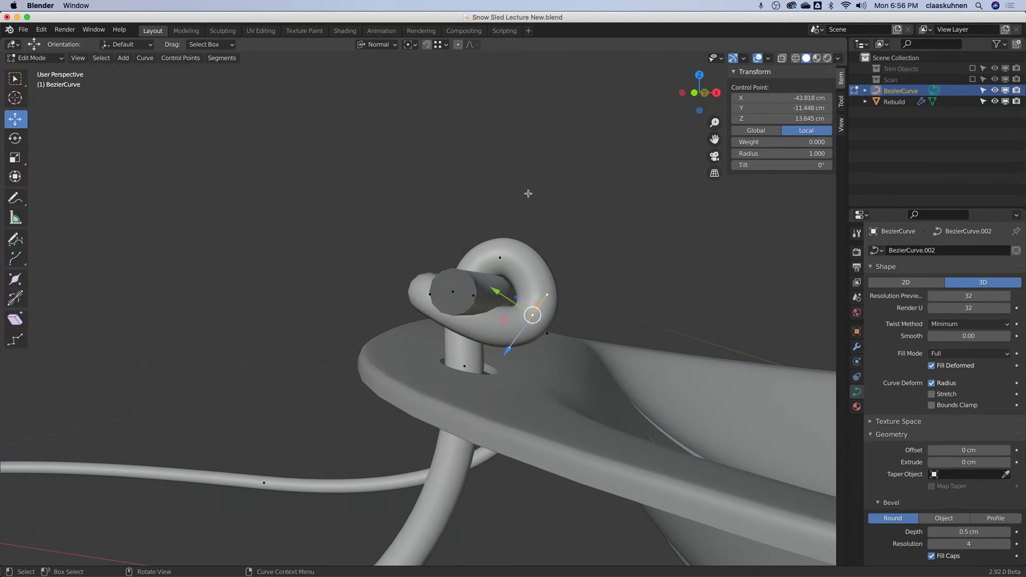
key("KP_1")
key("g")
left_click(513, 211)
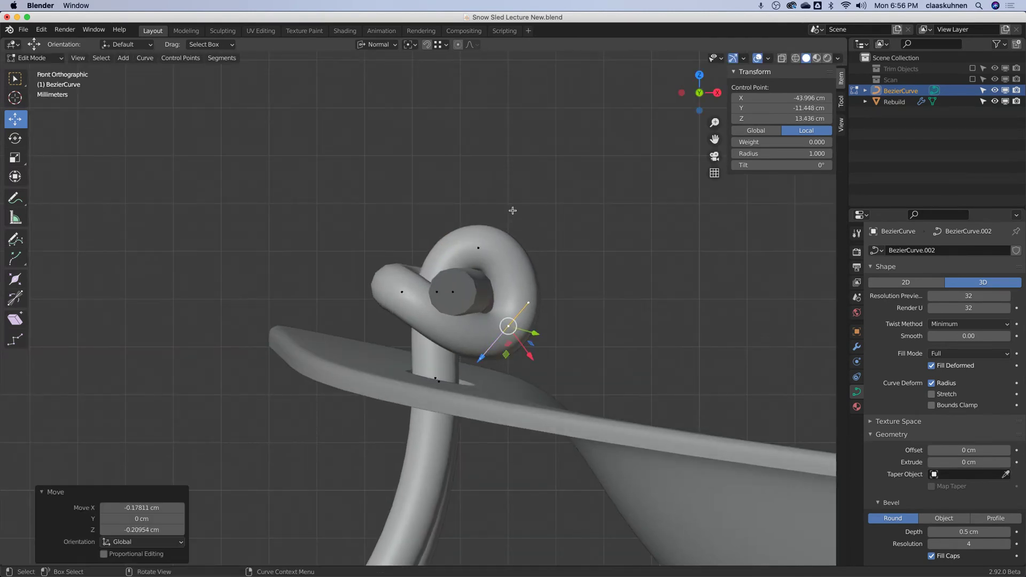
left_click(404, 283)
key("g")
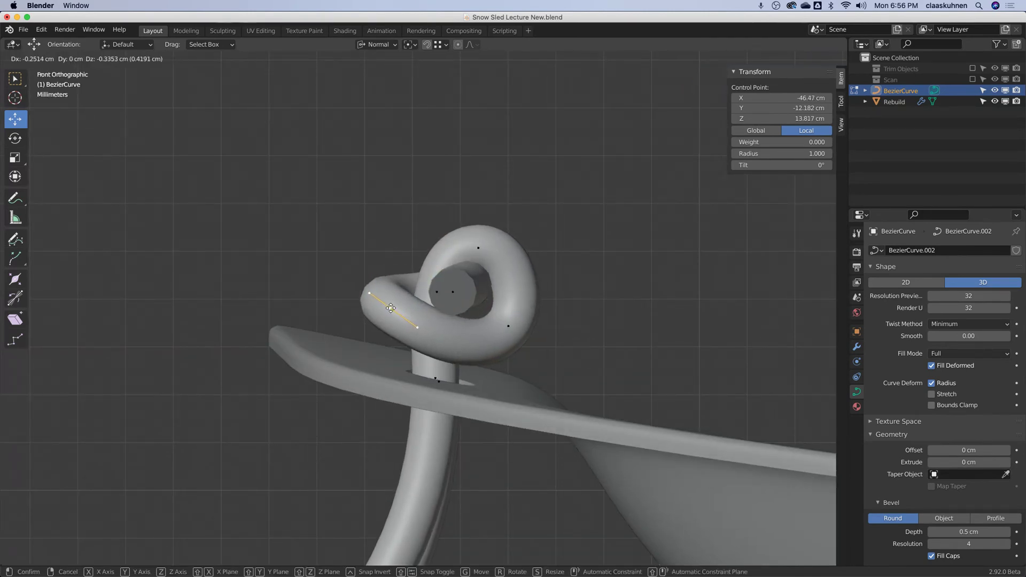
left_click(393, 299)
Raise the loop's right control point in two passes and nudge its top point.
left_click(509, 326)
key("g")
left_click(510, 317)
left_click(479, 247)
key("g")
left_click(480, 236)
left_click(508, 315)
key("g")
left_click(508, 307)
From the top, make a final small adjustment to one of the knot's control points.
middle_click_drag(537, 233, 513, 270)
key("KP_7")
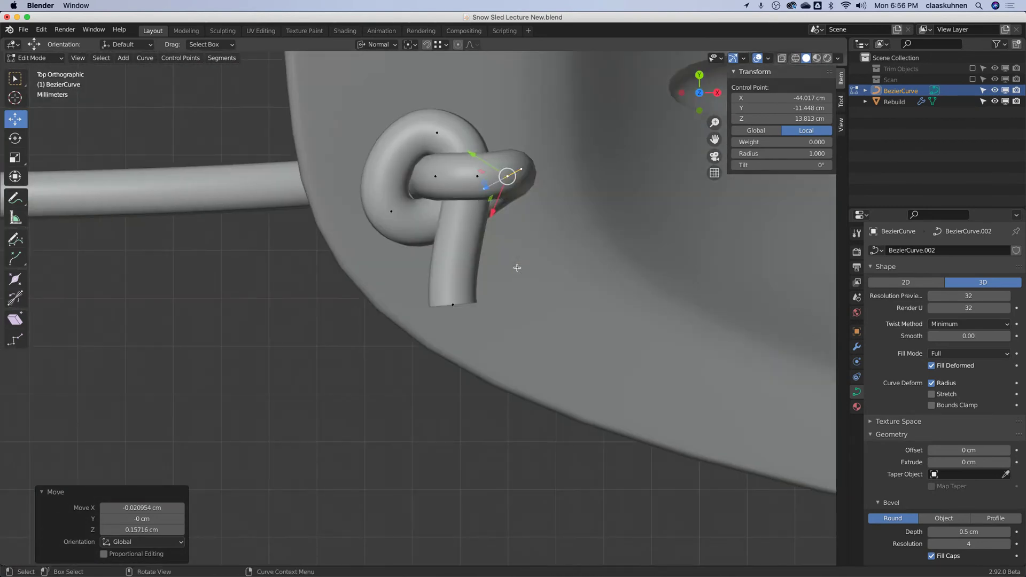
left_click(407, 213)
key("g")
left_click(395, 203)
middle_click_drag(395, 203, 429, 97)
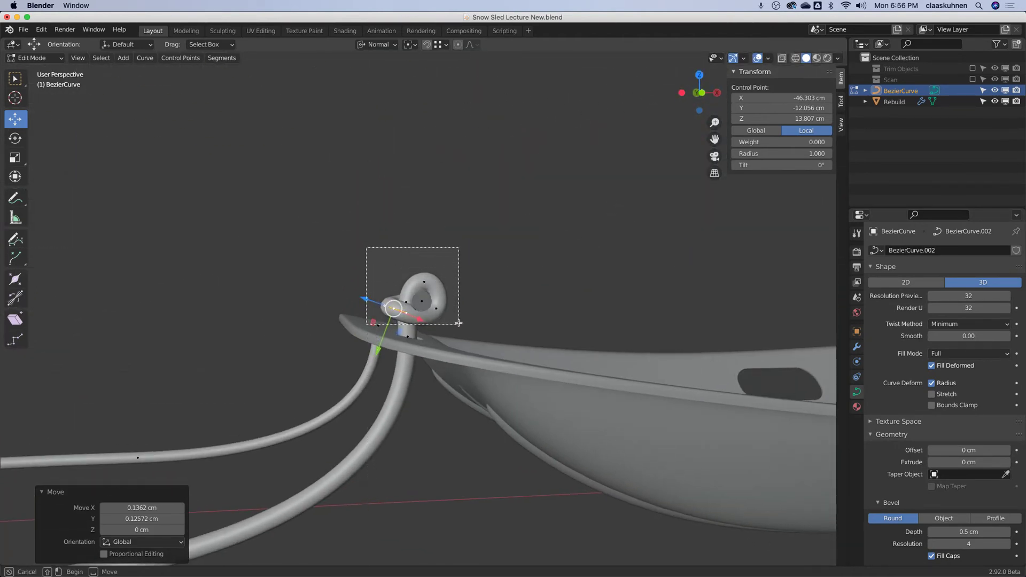
Select all the knot's control points and lower the knot onto the sled's front rim.
left_click_drag(458, 322, 458, 322)
mouse_move(459, 321)
middle_mouse_down()
mouse_move(497, 315)
mouse_move(451, 310)
middle_mouse_up()
key("KP_1")
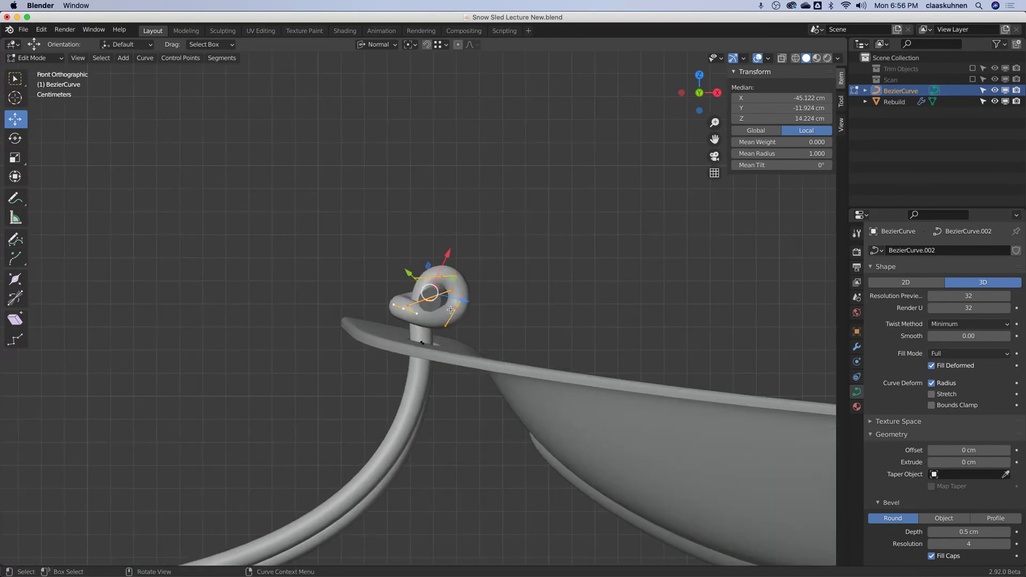
scroll(438, 311, "up", 5)
key("g")
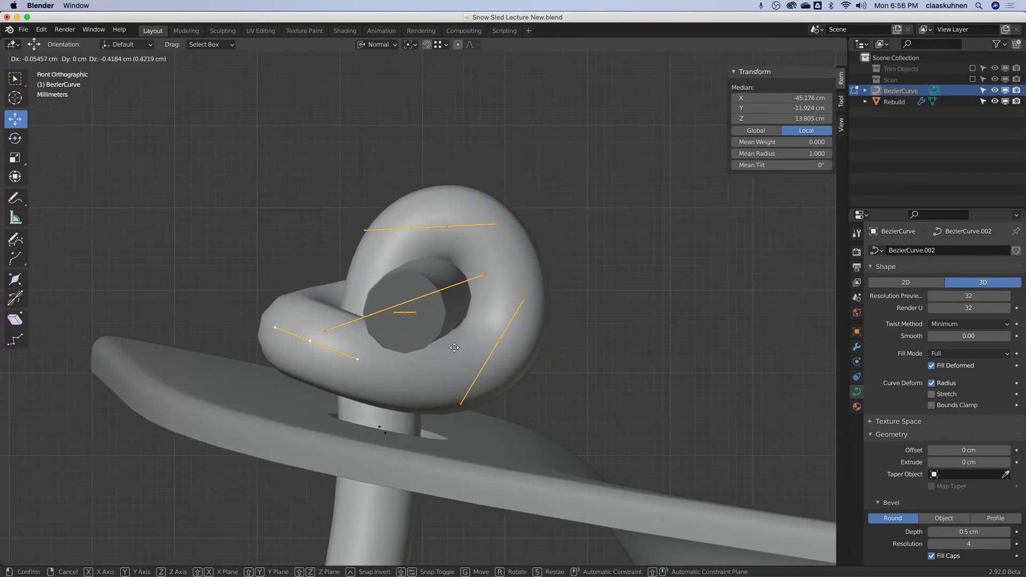
left_click(453, 359)
scroll(453, 359, "down", 3)
middle_click_drag(453, 359, 635, 346)
middle_click_drag(241, 308, 342, 301, "shift")
key("g")
left_click(342, 305)
With transform orientation set to View, shift the knot and rotate it slightly.
middle_click_drag(295, 209, 410, 129)
left_click(381, 45)
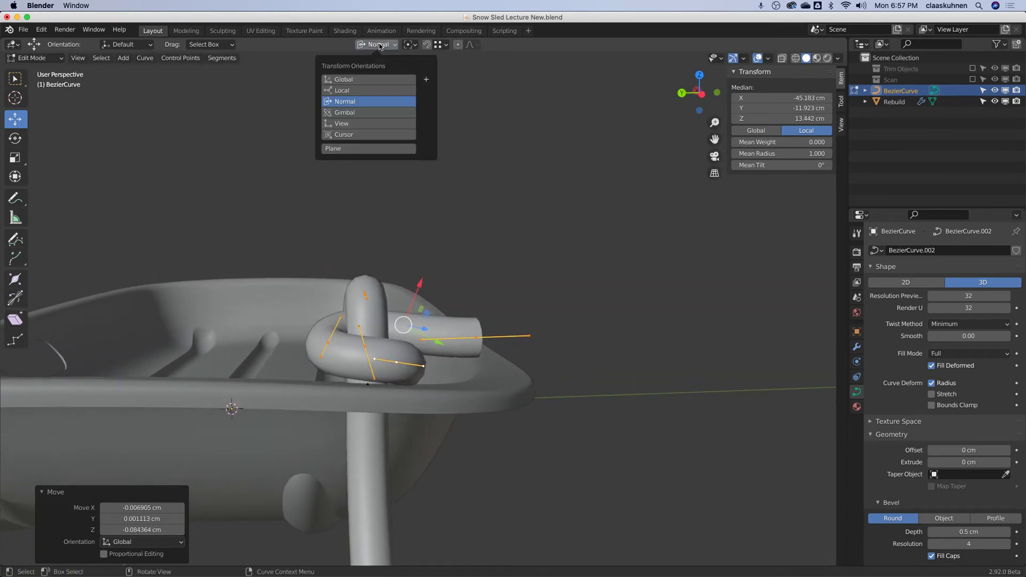
left_click(352, 124)
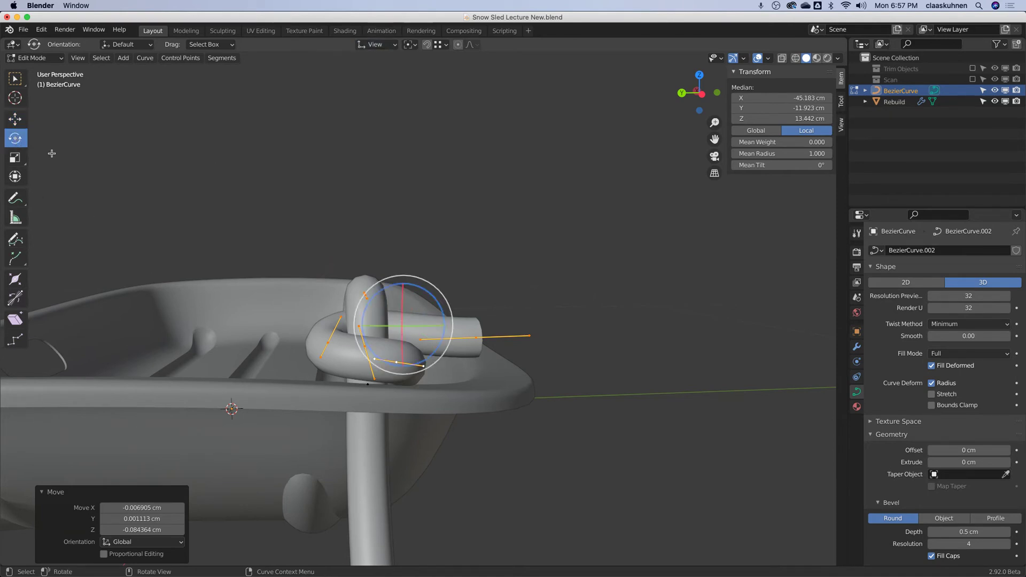
middle_click_drag(414, 286, 491, 283)
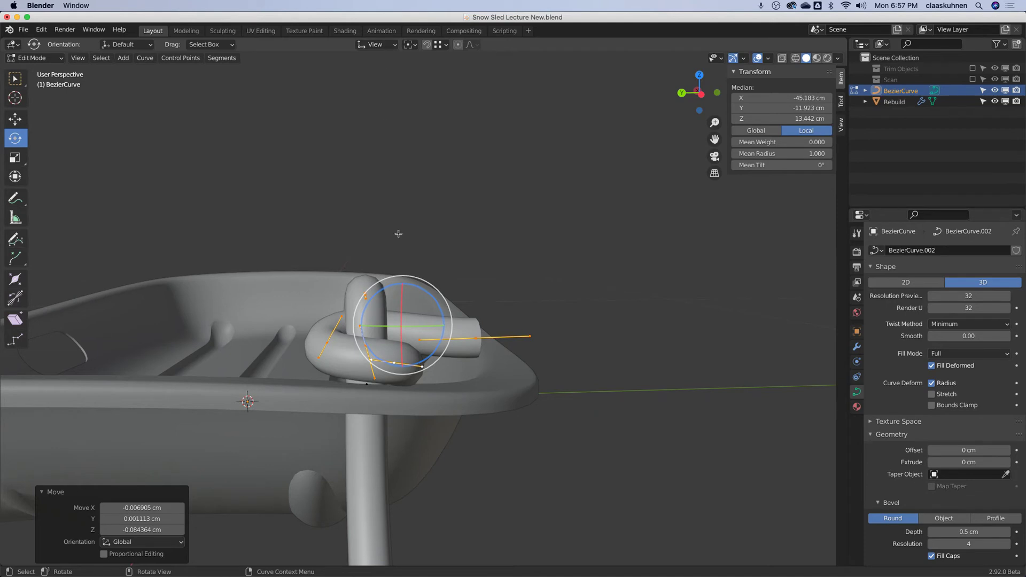
mouse_move(428, 288)
middle_mouse_down()
mouse_move(470, 266)
mouse_move(449, 275)
mouse_move(448, 265)
mouse_move(416, 301)
middle_mouse_up()
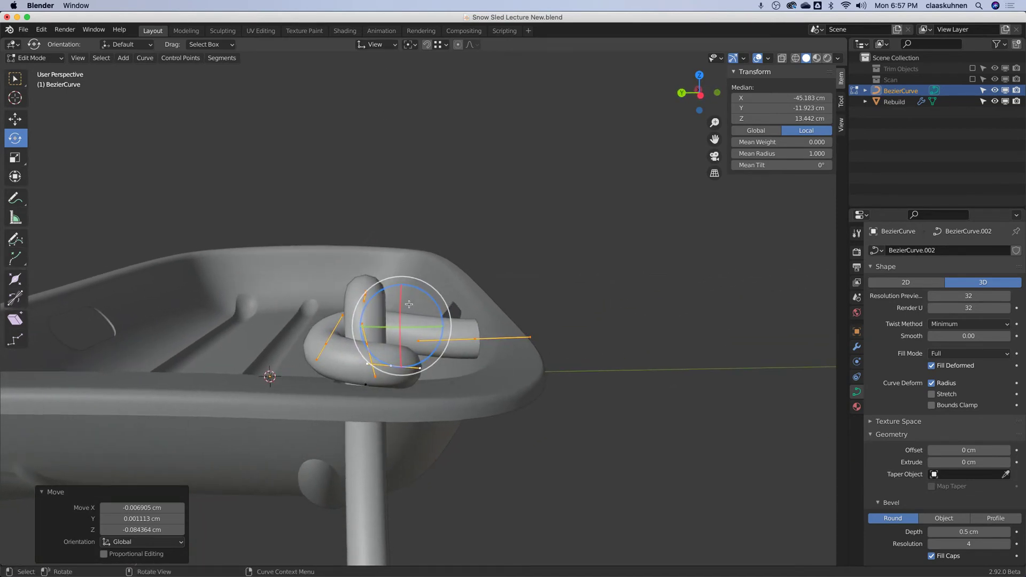
left_click_drag(438, 292, 425, 285)
key("g")
left_click(422, 283)
key("r")
left_click(429, 278)
Return transform orientation to Normal and select the rope point at the other front hole.
middle_click_drag(429, 279, 340, 139)
left_click(381, 45)
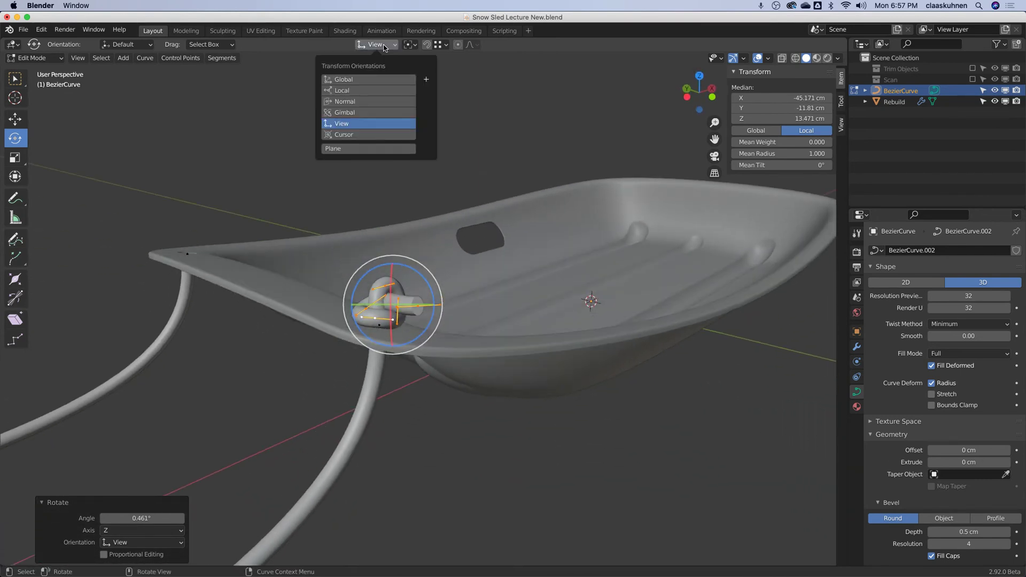
left_click(360, 102)
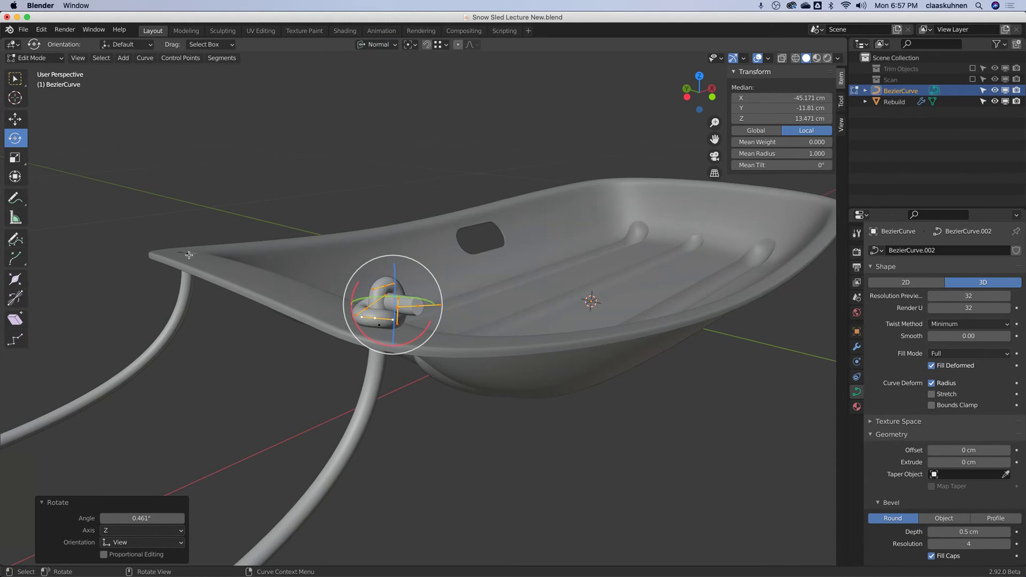
left_click(188, 254)
left_click(184, 225)
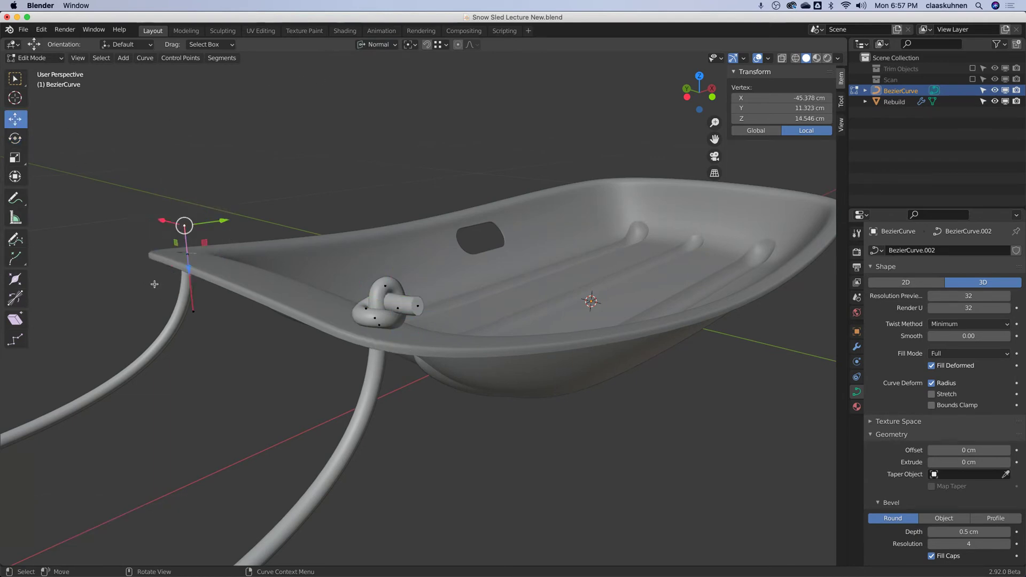
Pull the handle tip down, select the rope's centre point, and inspect the knot from front, side and back.
left_click_drag(189, 273, 190, 261)
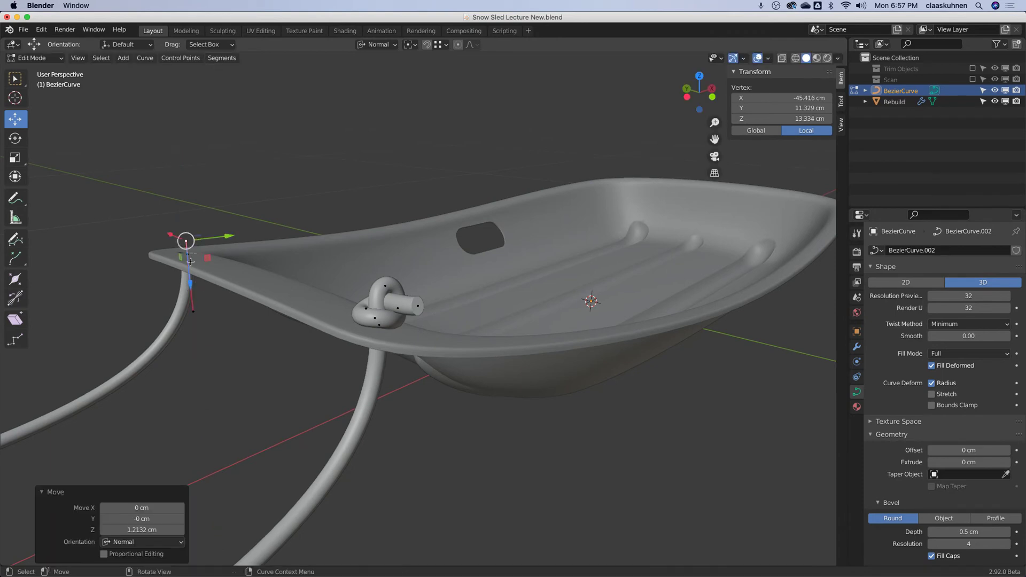
left_click(194, 258)
key("KP_1")
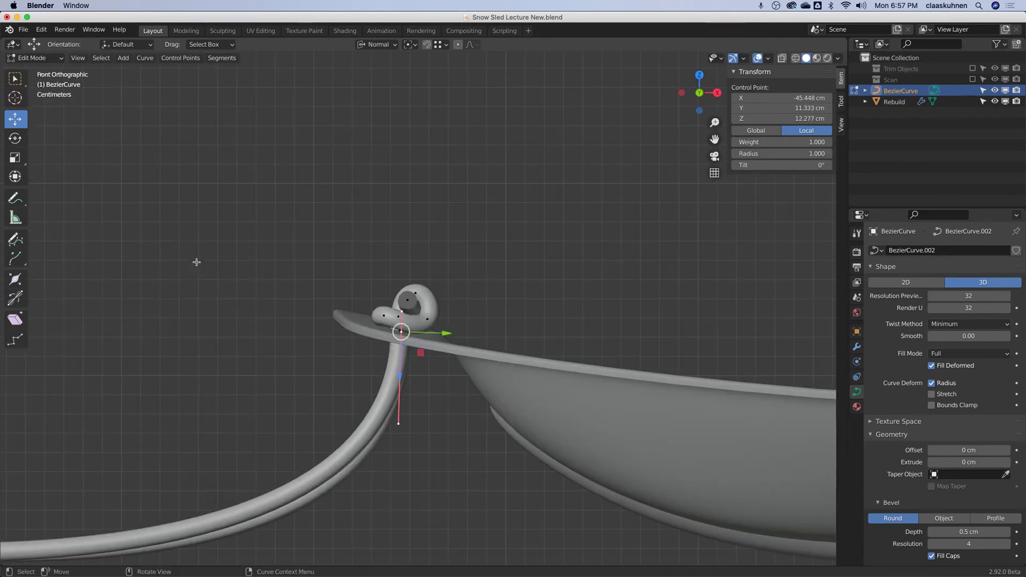
key("KP_3")
key("KP_1")
key("ctrl+KP_1")
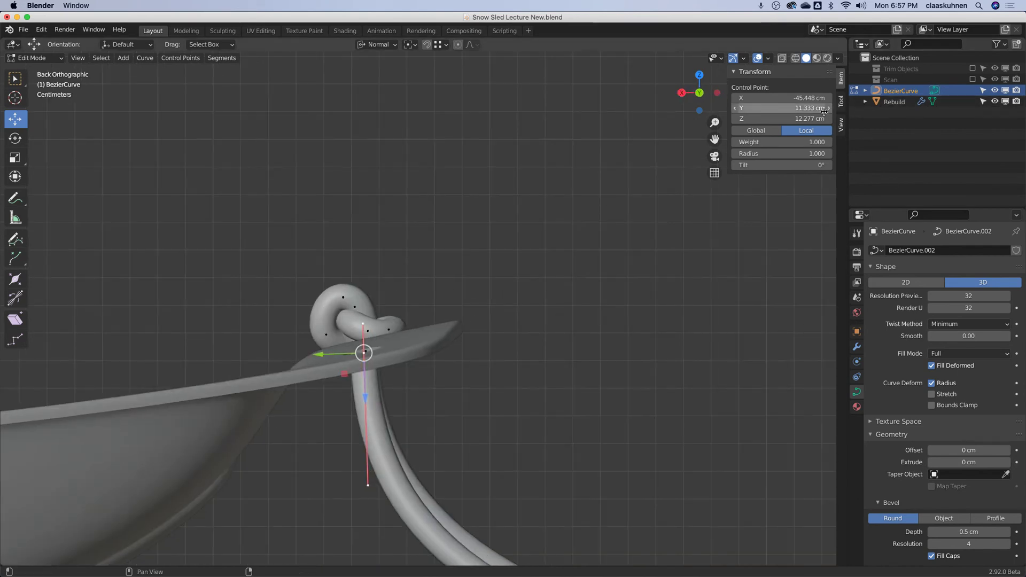
scroll(388, 338, "up", 4)
scroll(388, 338, "down", 1)
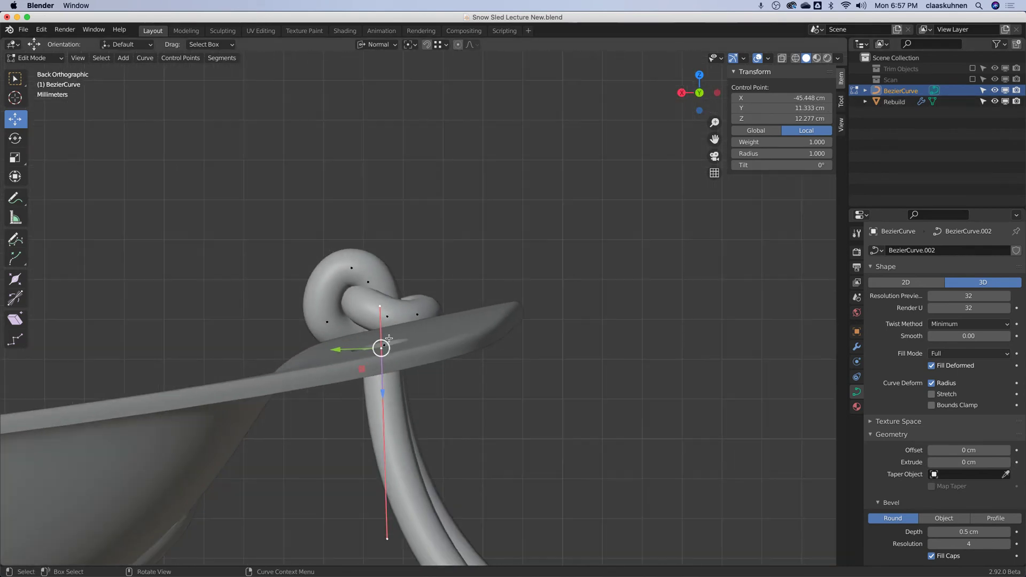
key("r")
key("Escape")
Extrude a new rope point above the knot, set its handles to Automatic, and curve it right.
key("e")
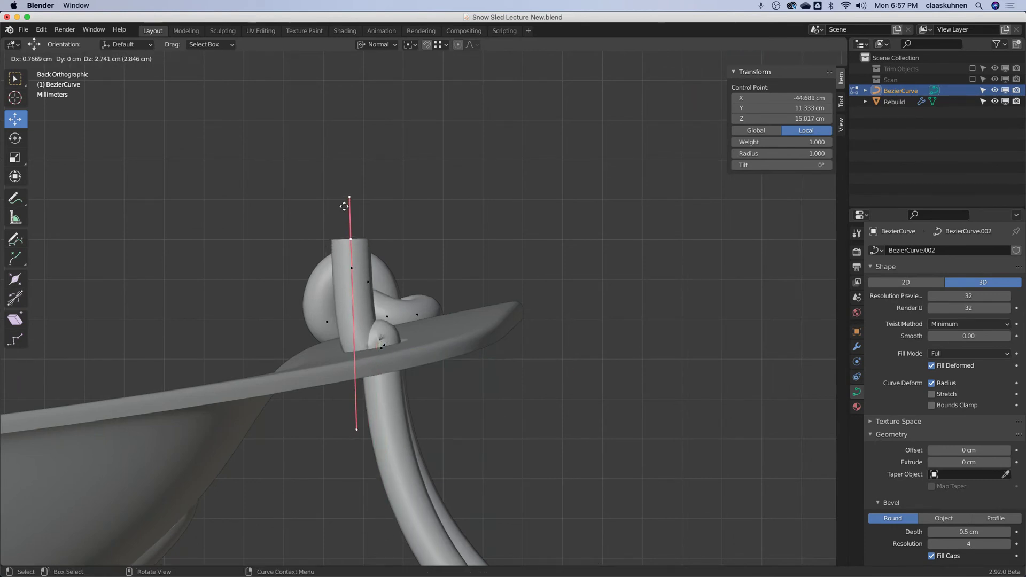
left_click(344, 205)
left_click(198, 58)
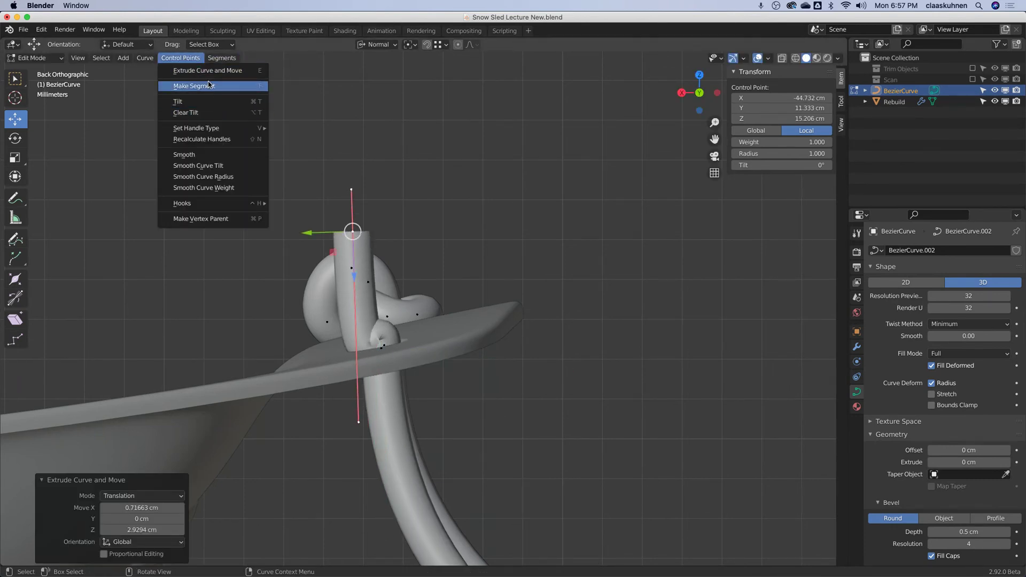
mouse_move(214, 130)
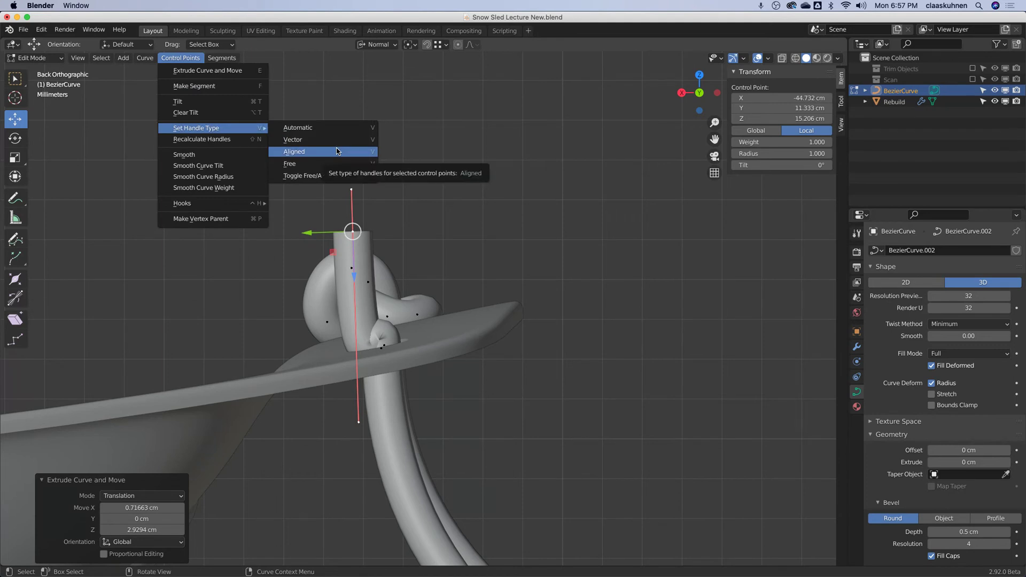
left_click(336, 128)
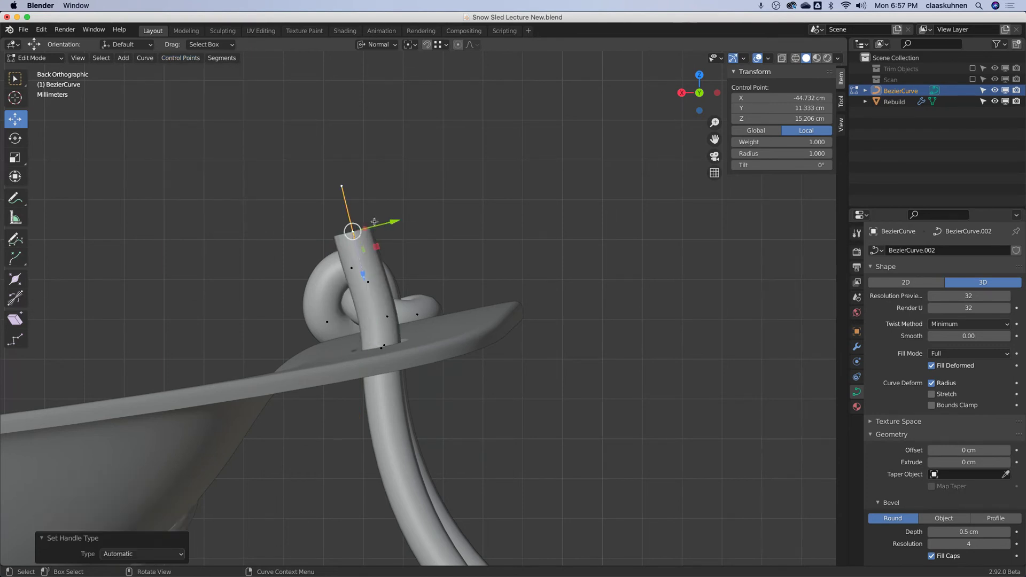
key("g")
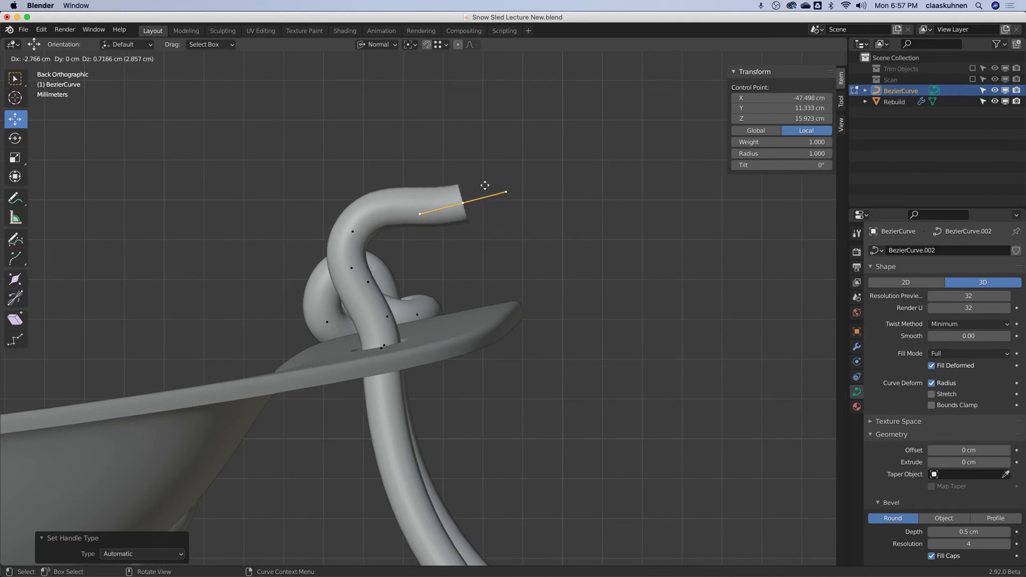
left_click(494, 182)
Extrude another rope point hanging downward and reposition the rope end from the top view.
key("e")
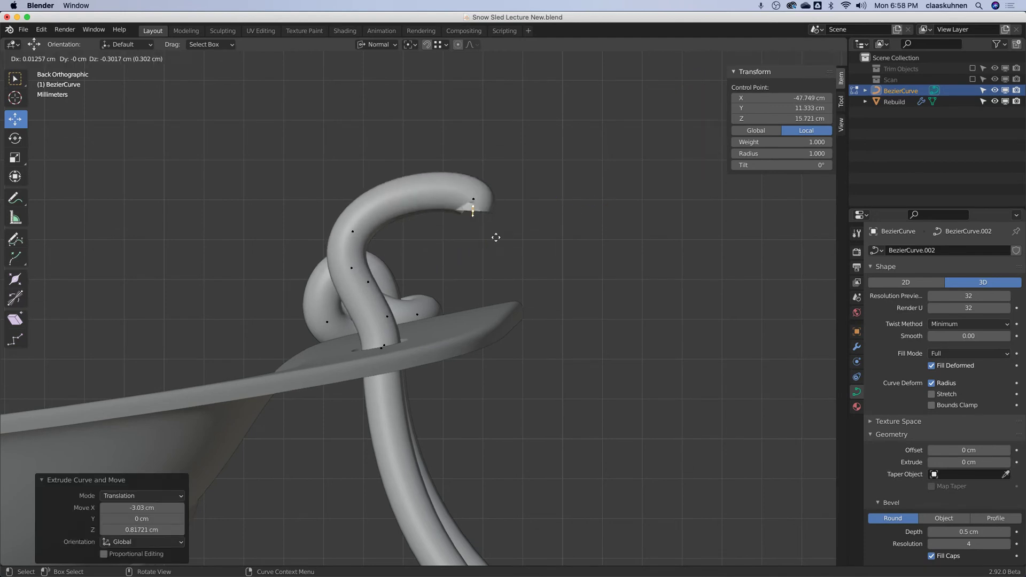
left_click(484, 280)
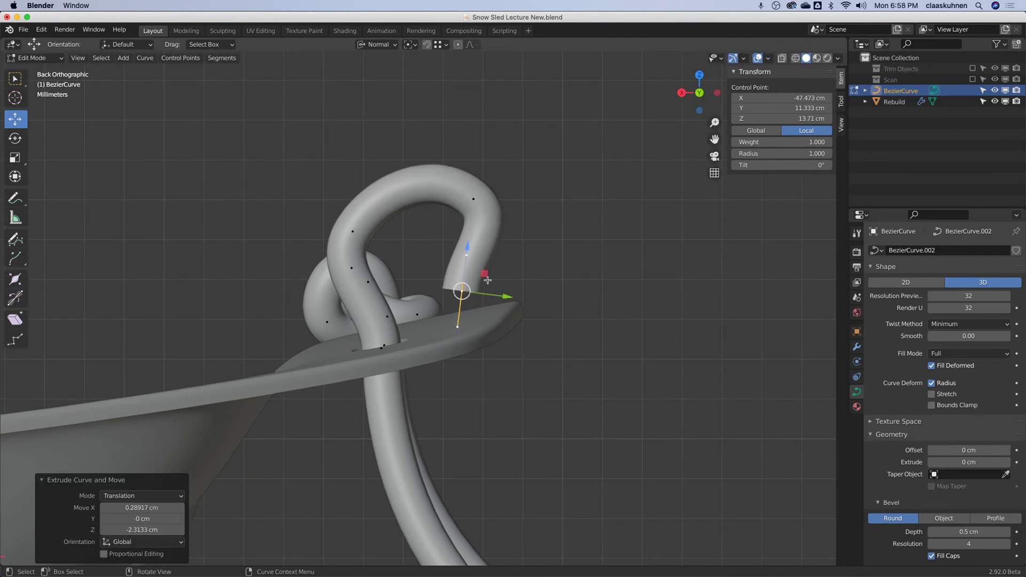
key("KP_7")
scroll(489, 279, "down", 8)
scroll(494, 267, "down", 1)
middle_click_drag(475, 61, 448, 290, "shift")
scroll(449, 335, "up", 7)
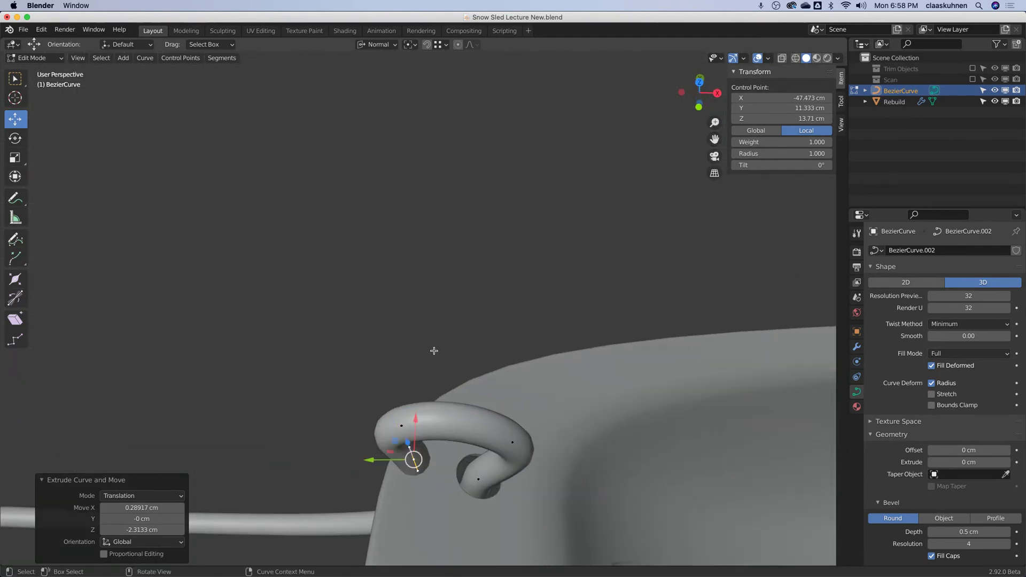
key("KP_7")
key("g")
left_click(586, 314)
Extrude one more point below the loop and tuck the rope end up through it.
key("e")
left_click(493, 19)
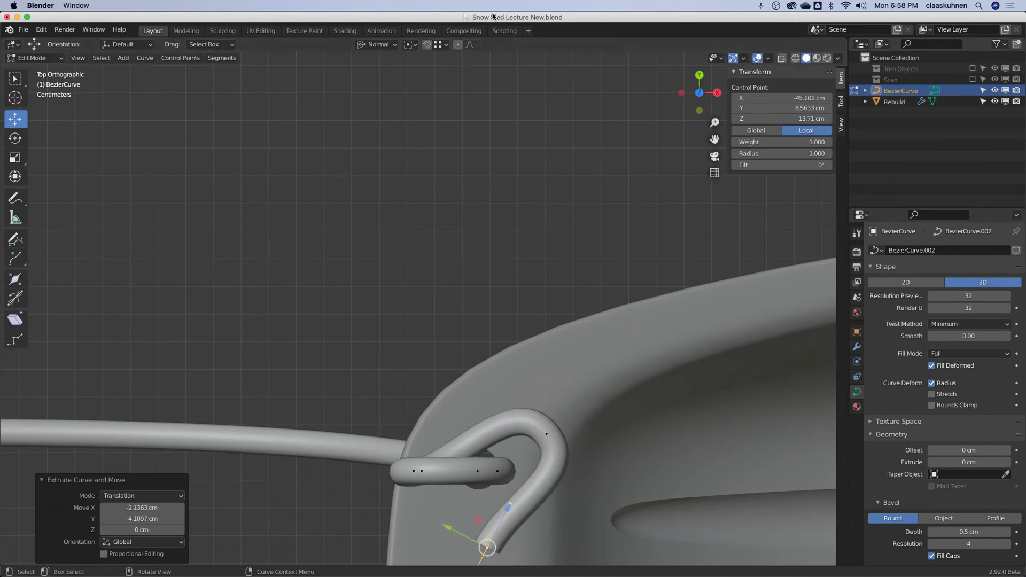
key("g")
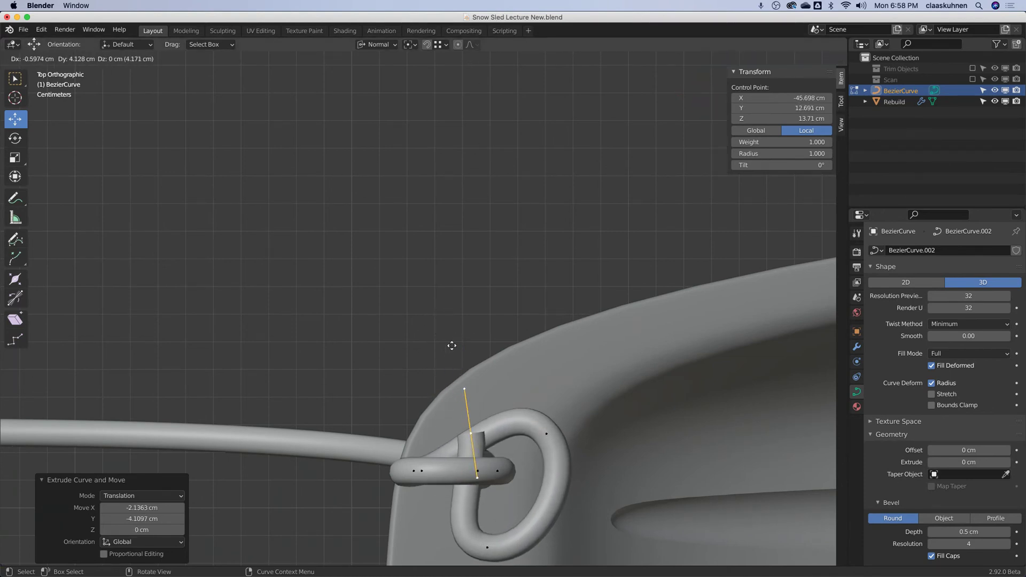
left_click(456, 333)
middle_click_drag(456, 334, 532, 340)
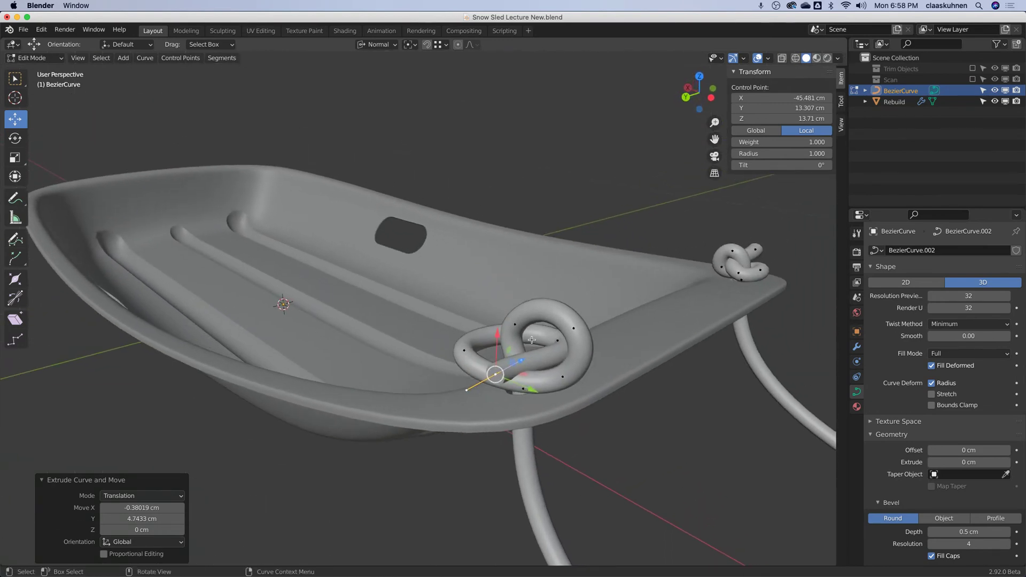
key("KP_1")
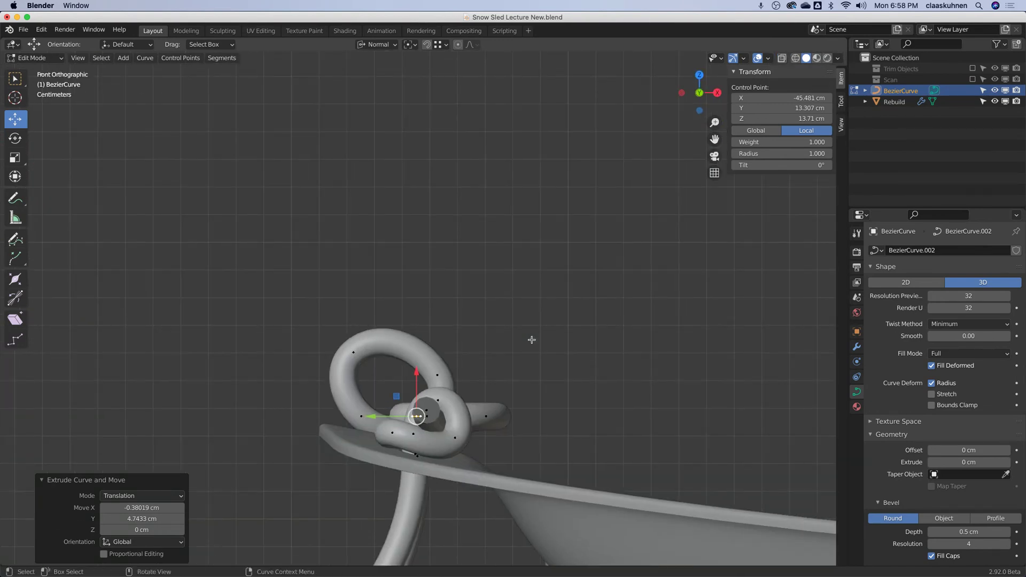
key("ctrl+KP_1")
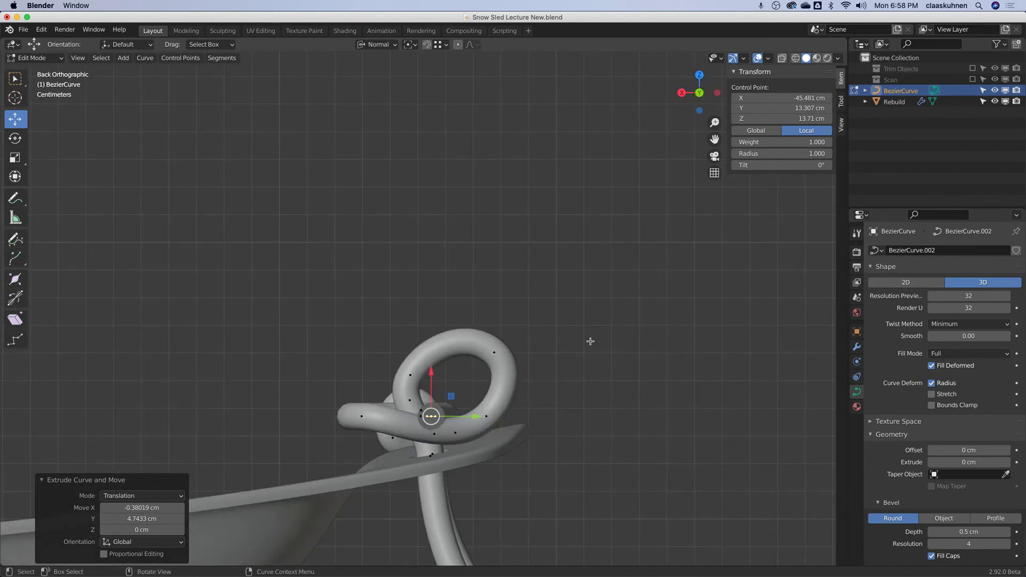
scroll(589, 341, "up", 4)
From the back view, move several knot points, lowering the loop points.
key("g")
left_click(470, 393)
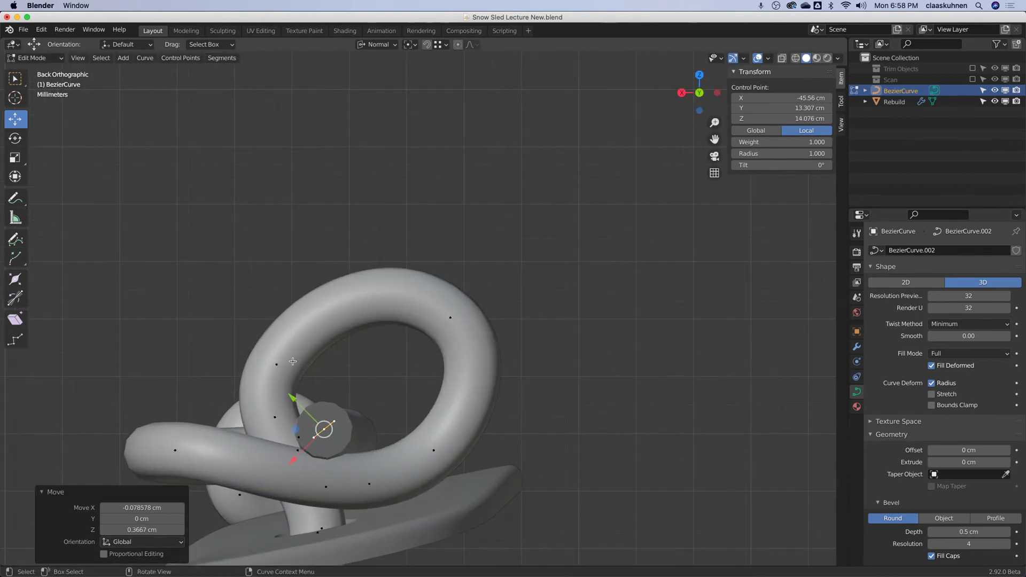
left_click(286, 369)
key("g")
left_click(446, 339)
left_click(451, 318)
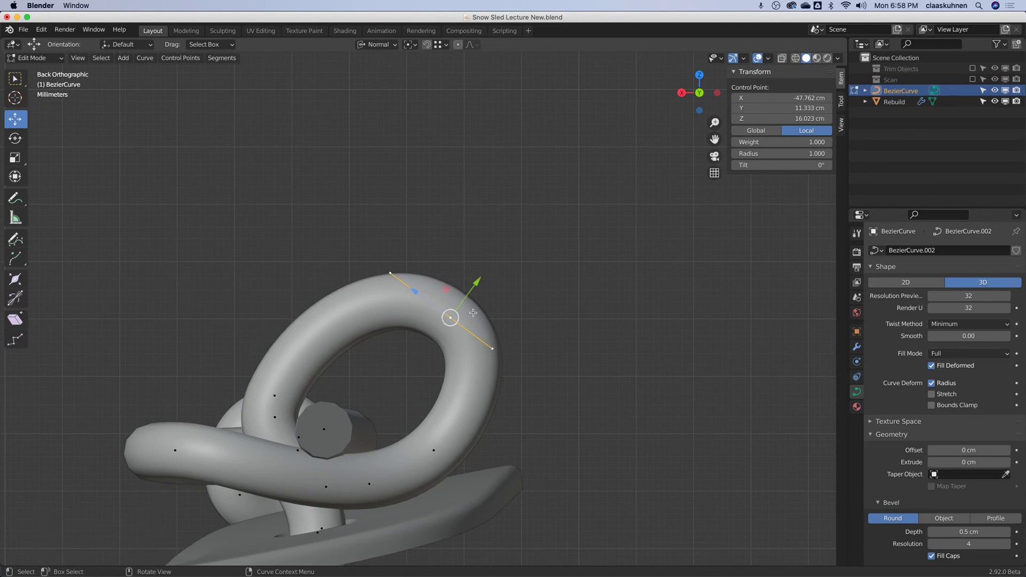
key("g")
left_click(430, 449)
Tighten the loop by moving its right, upper and upper-left points inward and down.
left_click(436, 454)
key("g")
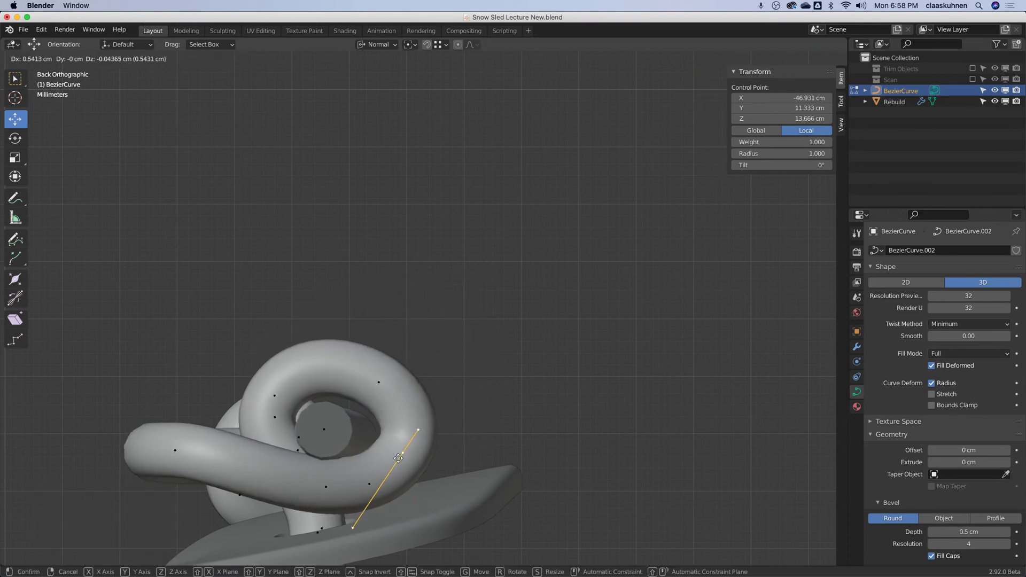
left_click(396, 467)
left_click(380, 379)
key("g")
left_click(382, 390)
left_click(272, 396)
key("g")
left_click(285, 406)
From the top view, raise the loop's bottom point to reshape it.
middle_click_drag(290, 355, 308, 396)
key("KP_7")
scroll(384, 405, "down", 2)
middle_click_drag(537, 502, 414, 342, "shift")
scroll(415, 331, "up", 5)
middle_click_drag(421, 288, 485, 435, "shift")
left_click(397, 430)
key("g")
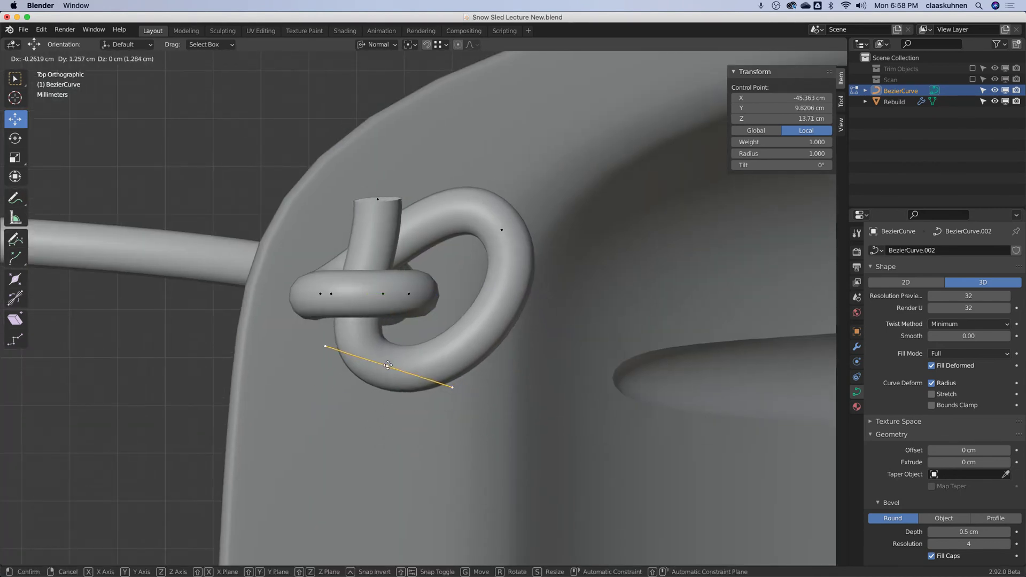
left_click(394, 350)
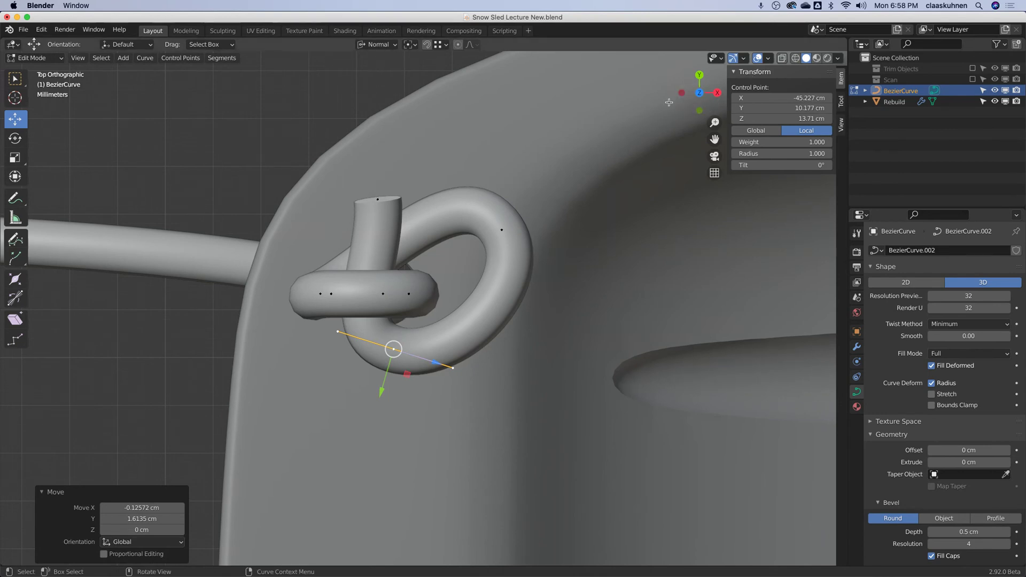
Move a side point of the loop to shrink the loop.
left_click(78, 59)
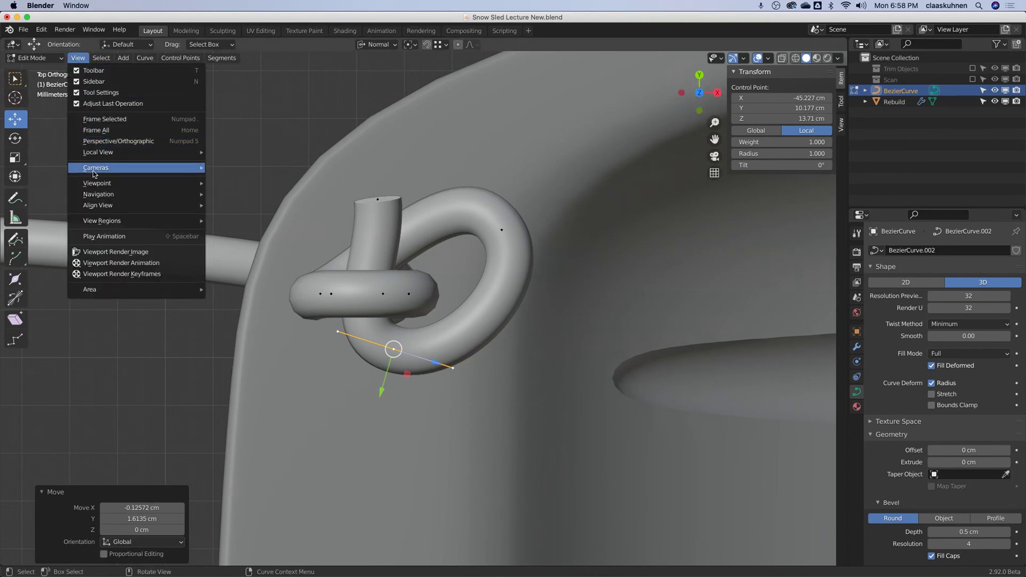
mouse_move(106, 184)
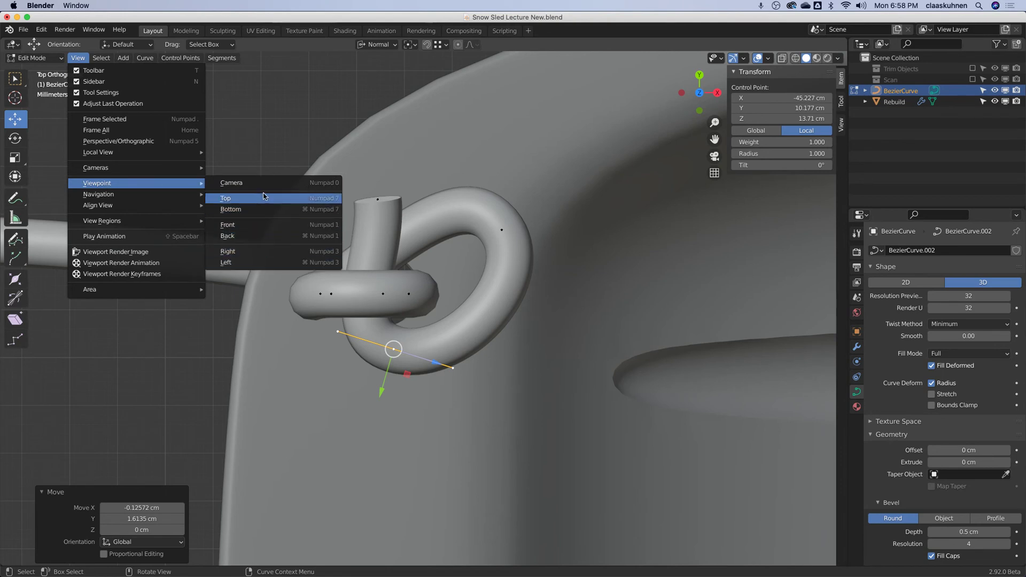
left_click(499, 231)
key("g")
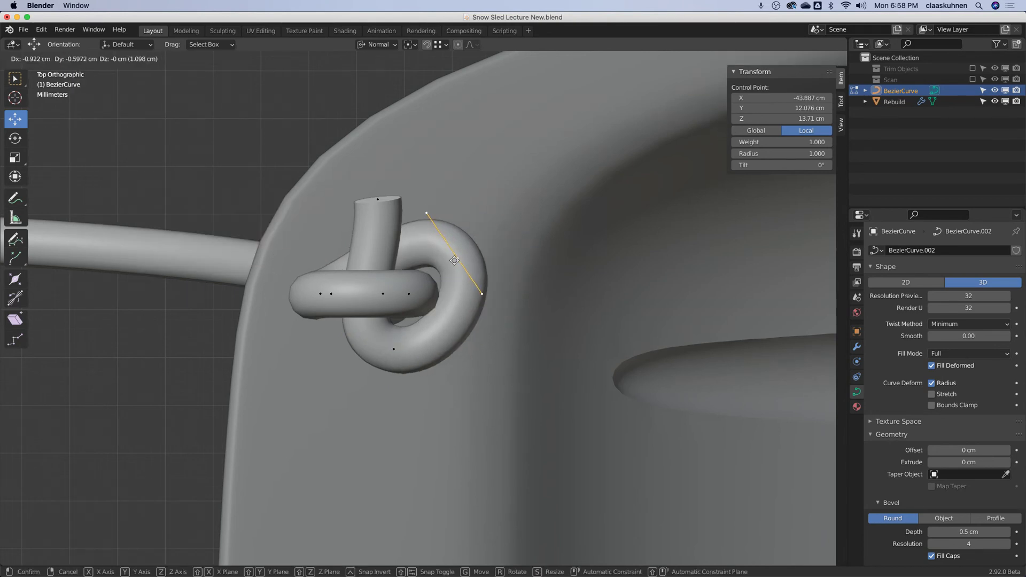
left_click(455, 269)
Refine the positions of the loop's lower and upper points.
left_click(404, 343)
key("g")
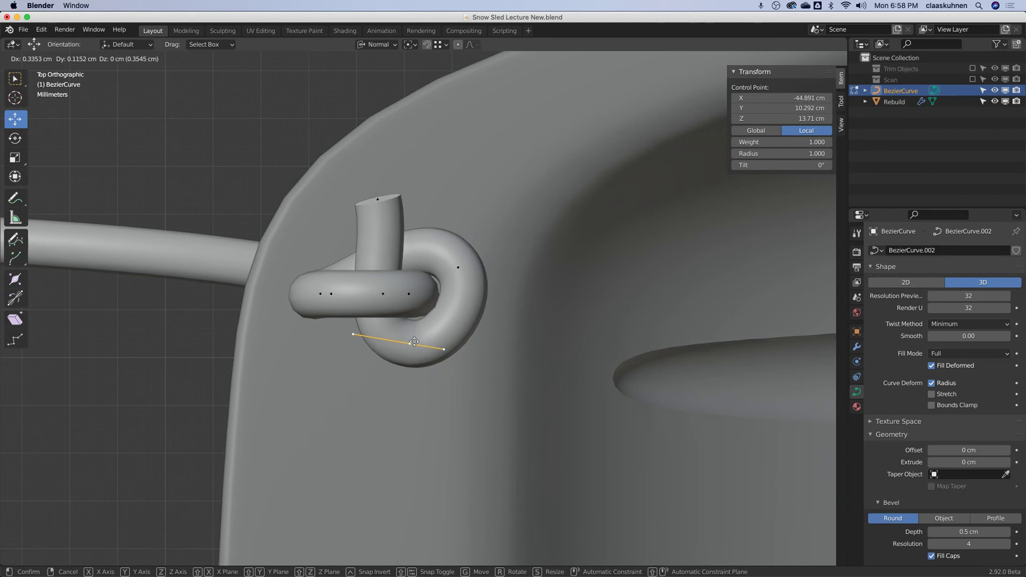
left_click(414, 341)
left_click(455, 269)
key("g")
left_click(416, 336)
left_click(412, 340)
key("g")
left_click(416, 342)
From the front view, shift the knot's upper-left point sideways and push the lower-left point inward.
middle_click_drag(416, 342, 433, 141)
scroll(432, 144, "down", 4)
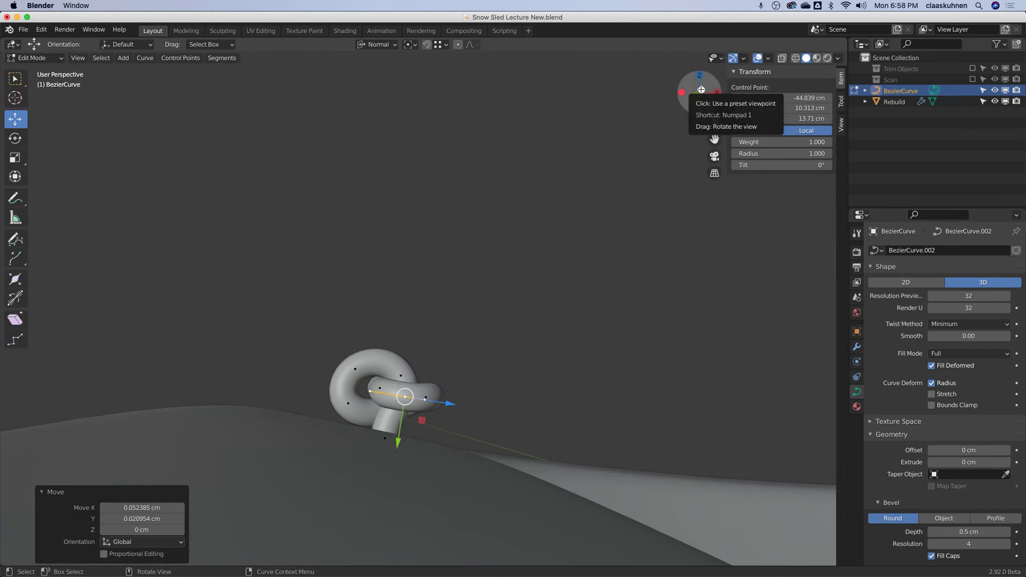
left_click(701, 89)
scroll(357, 411, "up", 5)
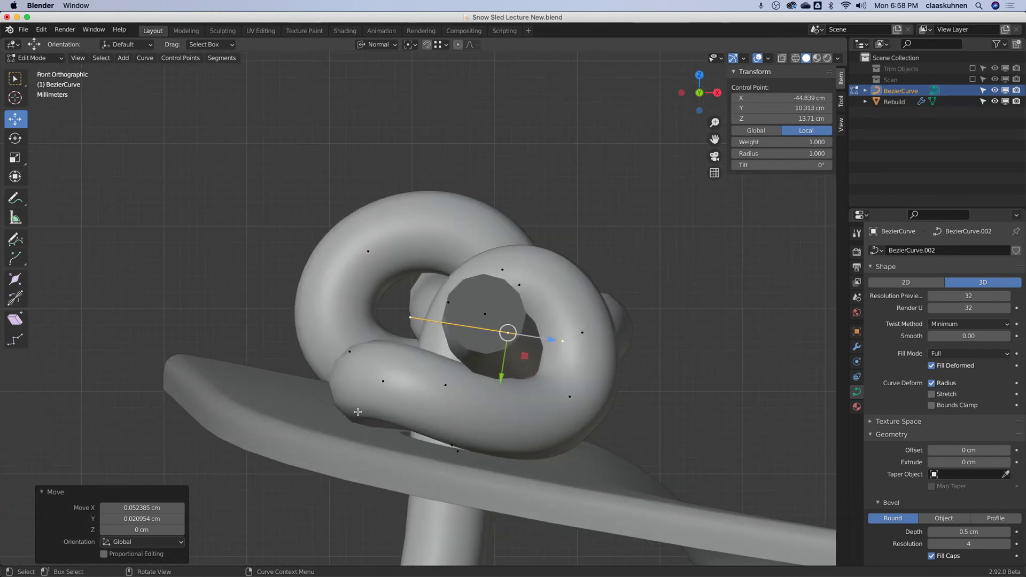
left_click(369, 251)
key("g")
left_click(411, 238)
scroll(409, 237, "down", 3)
middle_click_drag(402, 238, 405, 265)
left_click(366, 300)
left_click_drag(339, 320, 353, 310)
Nudge the upper knot point -0.034121 cm along its normal to tighten the loops.
middle_click_drag(360, 301, 373, 275)
left_click(413, 237)
left_click_drag(445, 222, 432, 221)
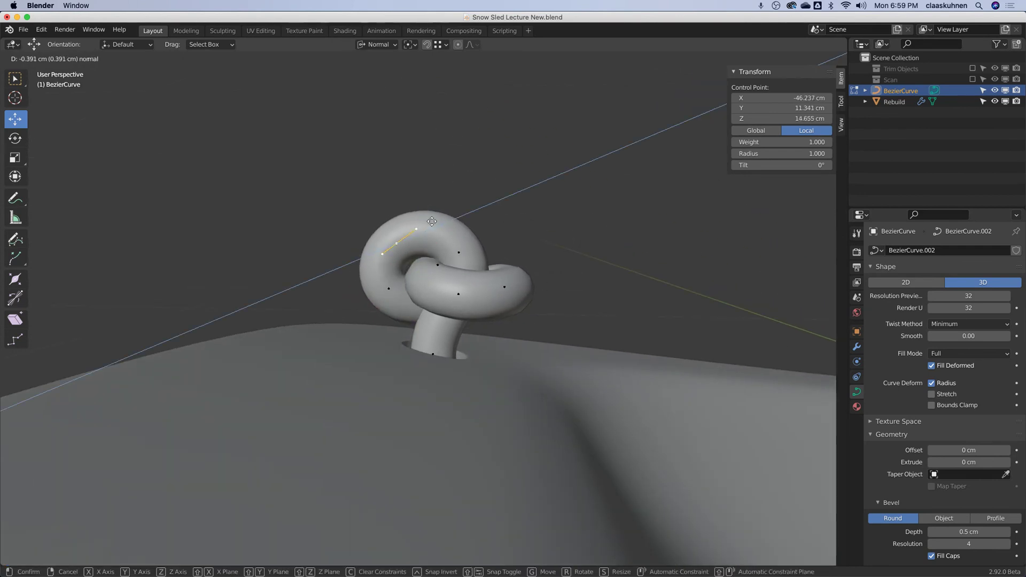
left_click(442, 216)
middle_click_drag(443, 216, 512, 220)
Select six of the knot's control points plus the bottom rope point.
left_click_drag(549, 353, 558, 319)
middle_click_drag(527, 307, 524, 302)
left_click(424, 362, "shift")
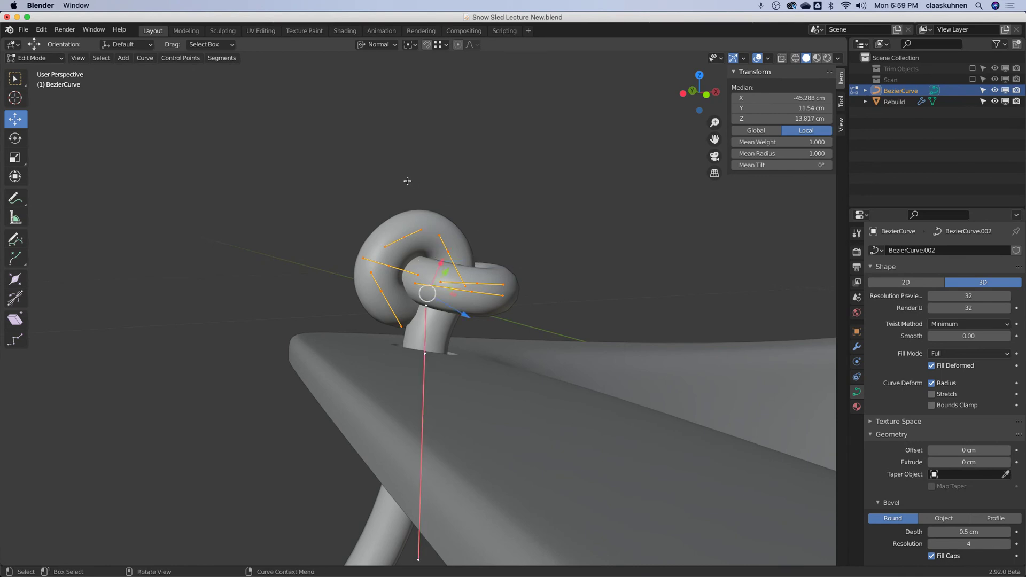
Set Transform Orientation to View and rotate the selected knot points around the view axis.
left_click(376, 44)
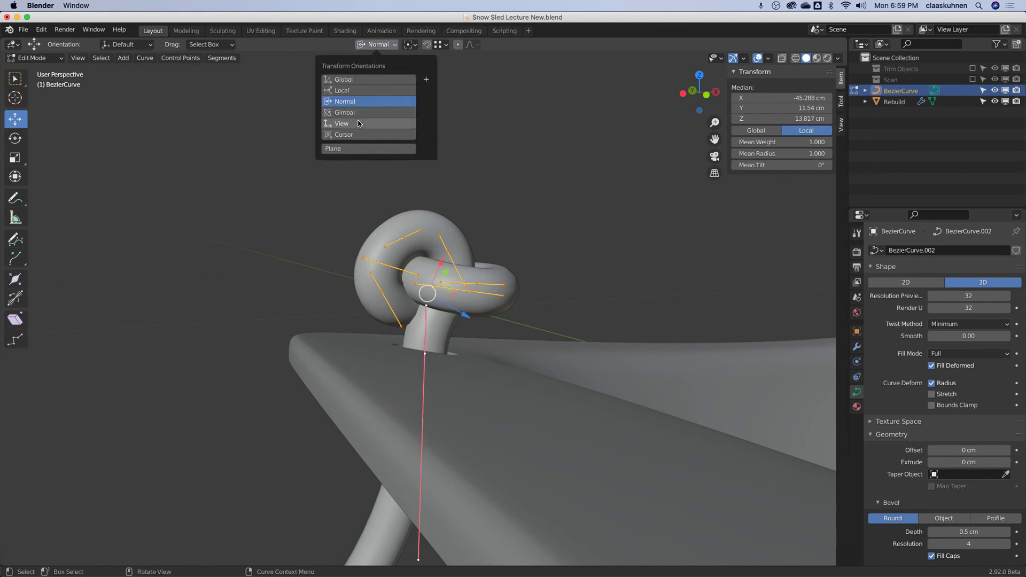
left_click(361, 125)
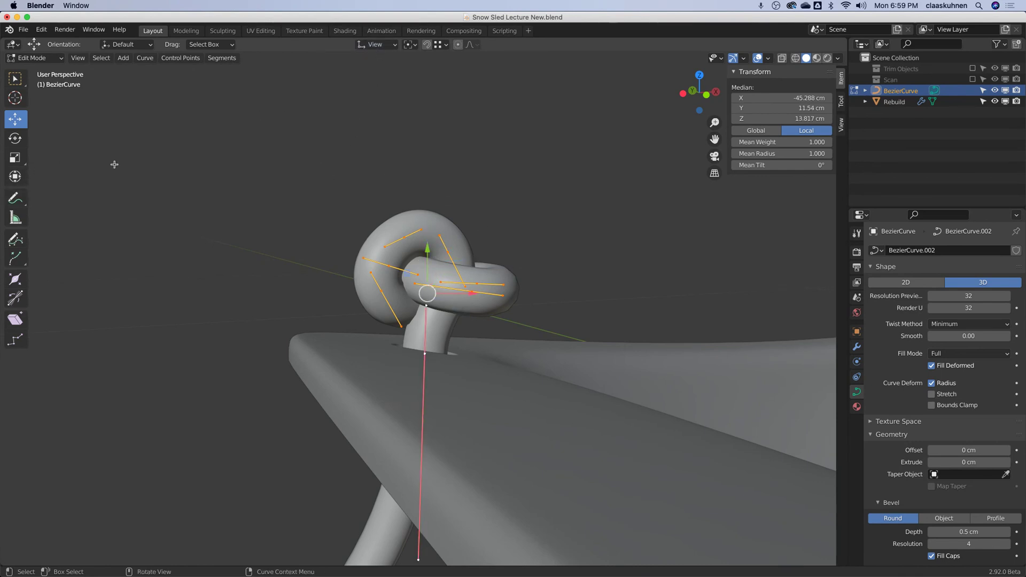
left_click(15, 137)
middle_click_drag(288, 160, 363, 163)
left_click_drag(402, 246, 416, 251)
key("super+z")
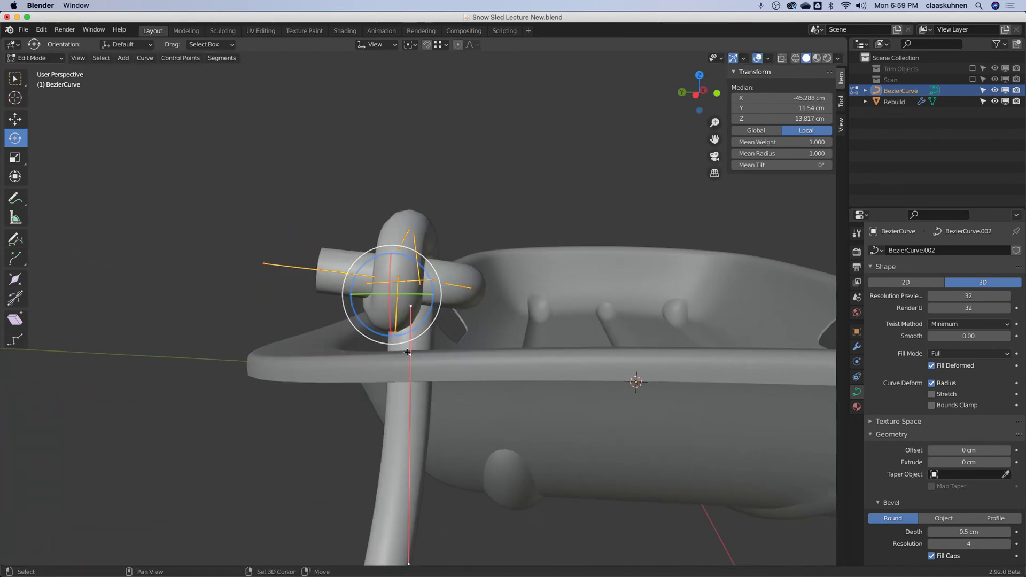
left_click_drag(407, 215, 410, 282)
Tilt the knot slightly and nudge its points along X.
left_click(15, 118)
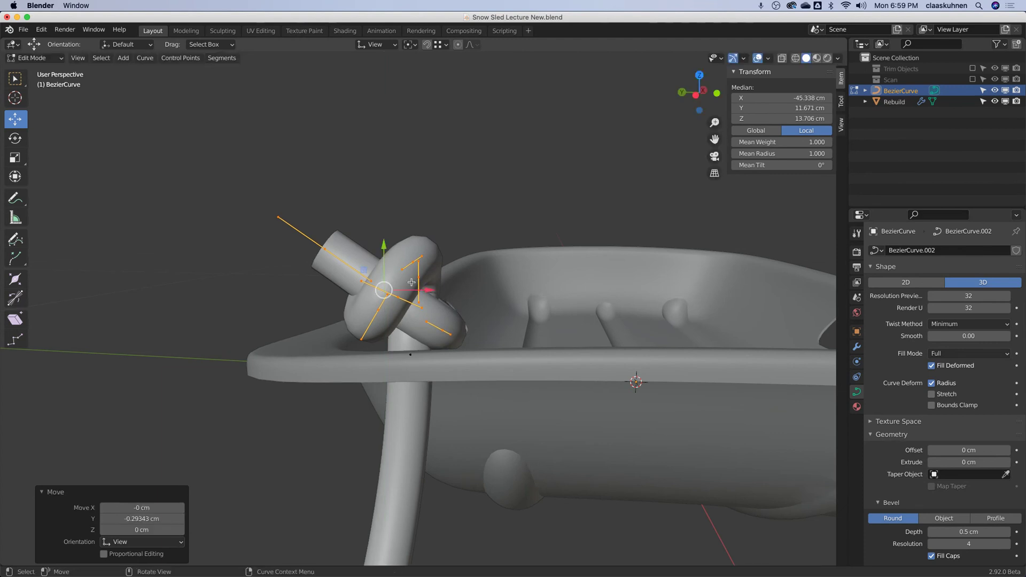
left_click(15, 138)
left_click_drag(395, 240, 390, 238)
left_click(14, 118)
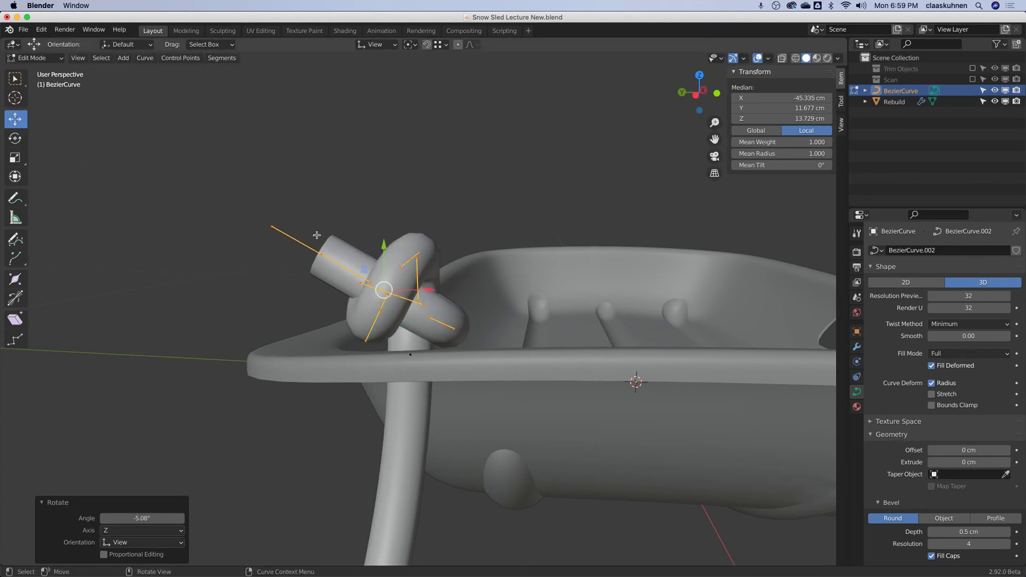
left_click_drag(428, 290, 437, 289)
From the other side, rotate the knot about 15 degrees and shift it slightly along X and Y.
middle_click_drag(460, 277, 311, 249)
middle_click_drag(518, 219, 468, 217)
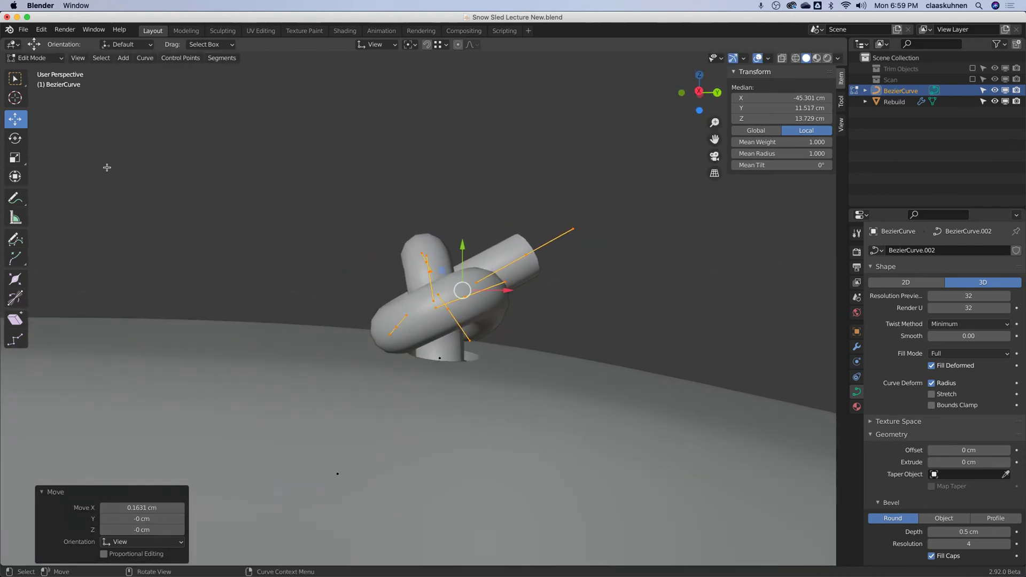
left_click(14, 146)
left_click_drag(482, 245, 494, 256)
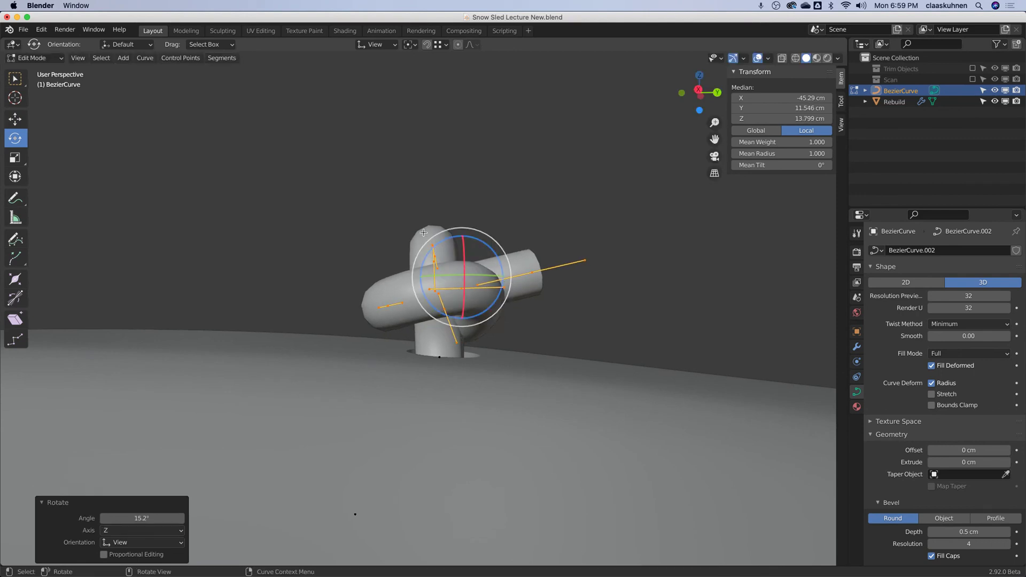
left_click(15, 118)
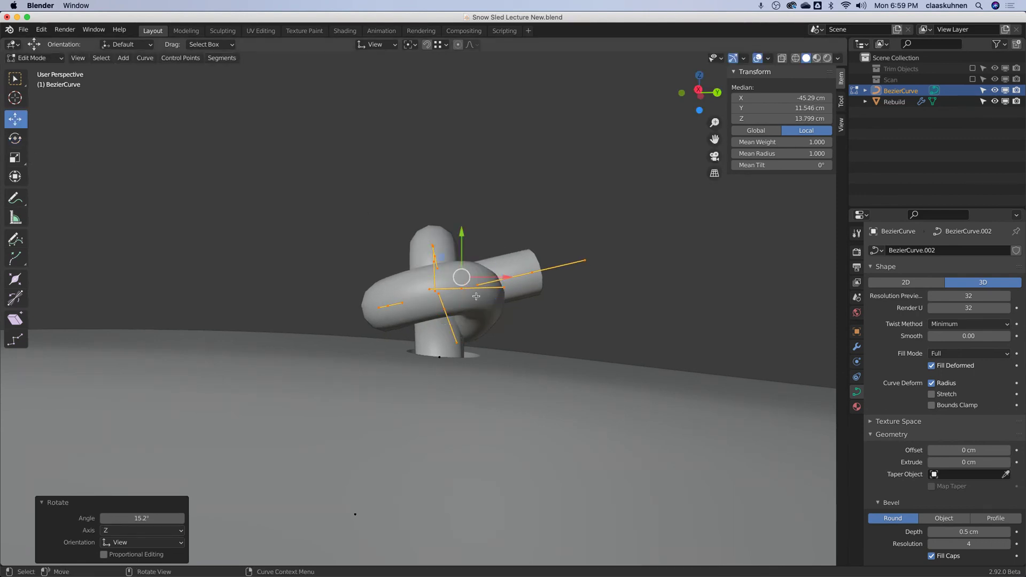
left_click_drag(494, 279, 506, 279)
left_click_drag(469, 235, 475, 252)
Rotate the knot back -18.9° about Z and return to Object Mode.
middle_click_drag(579, 241, 459, 267)
left_click(15, 138)
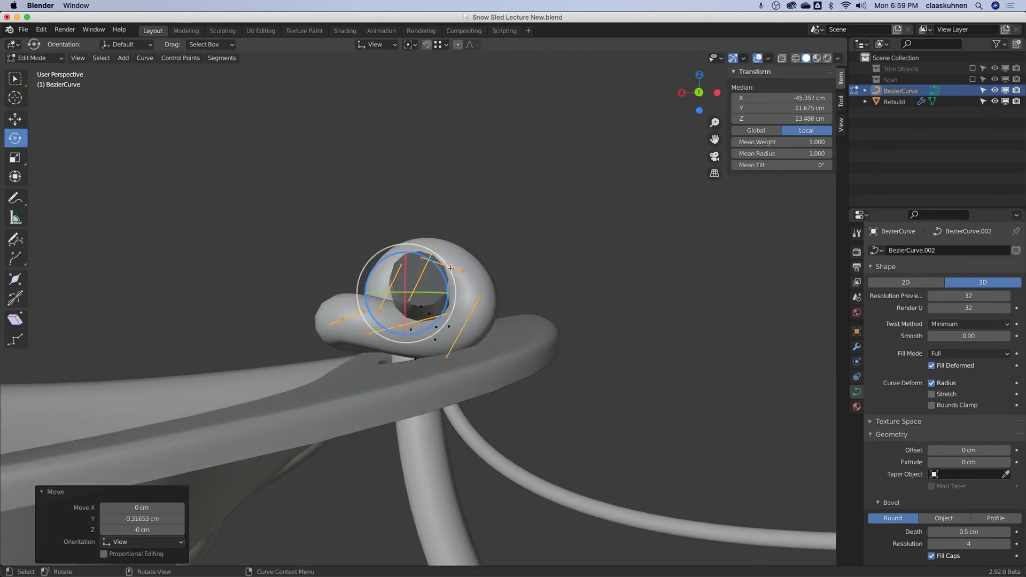
left_click_drag(450, 267, 456, 283)
middle_click_drag(456, 283, 386, 192)
left_click(26, 58)
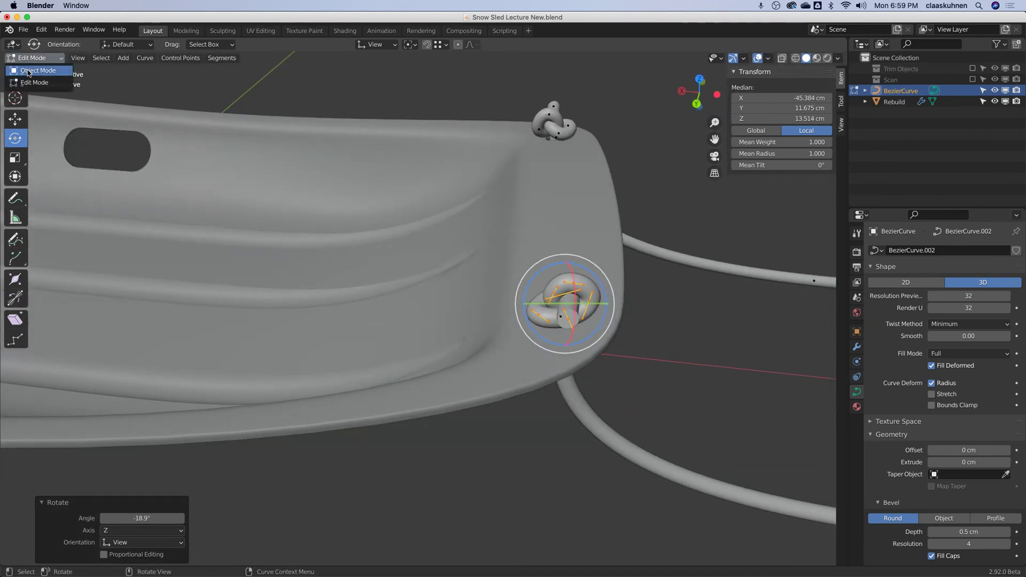
left_click(28, 70)
scroll(454, 282, "down", 3)
middle_click_drag(454, 282, 407, 287)
Inspect the sled and its oval rope loop in Top Orthographic view, then select the tow rope.
key("KP_7")
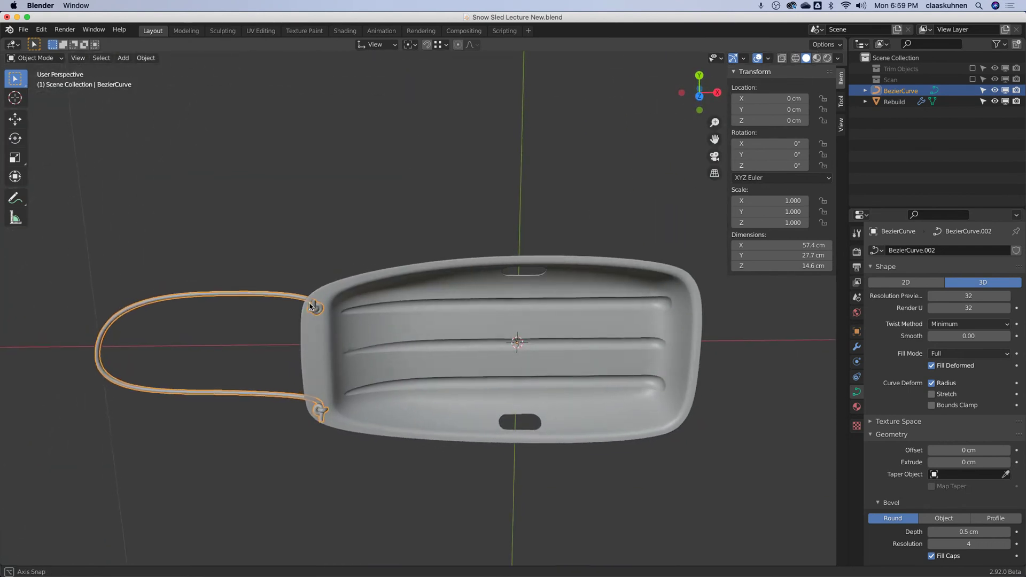
middle_click_drag(377, 344, 443, 247)
scroll(357, 258, "up", 5)
scroll(444, 247, "down", 5)
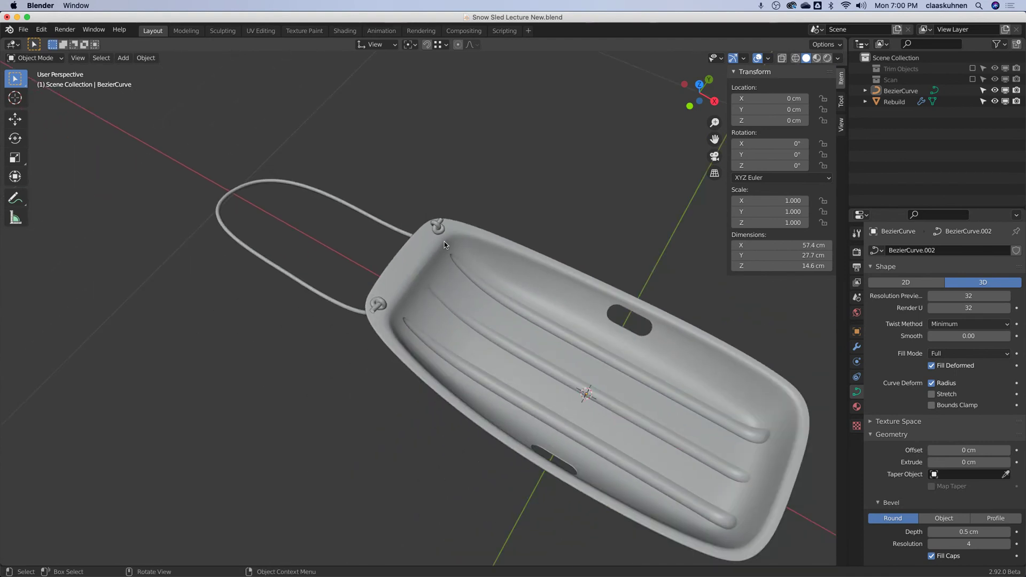
key("KP_7")
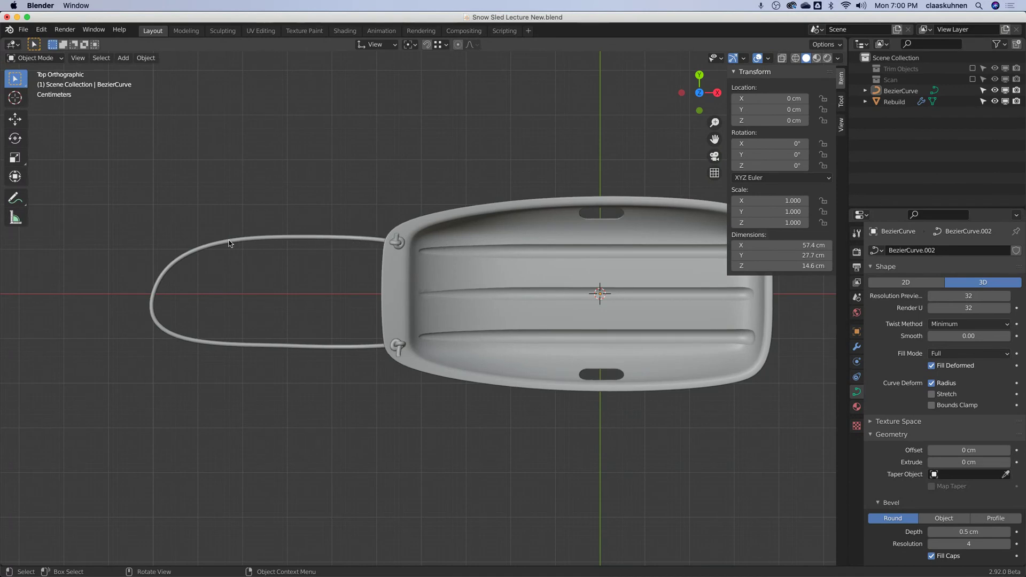
left_click(278, 238)
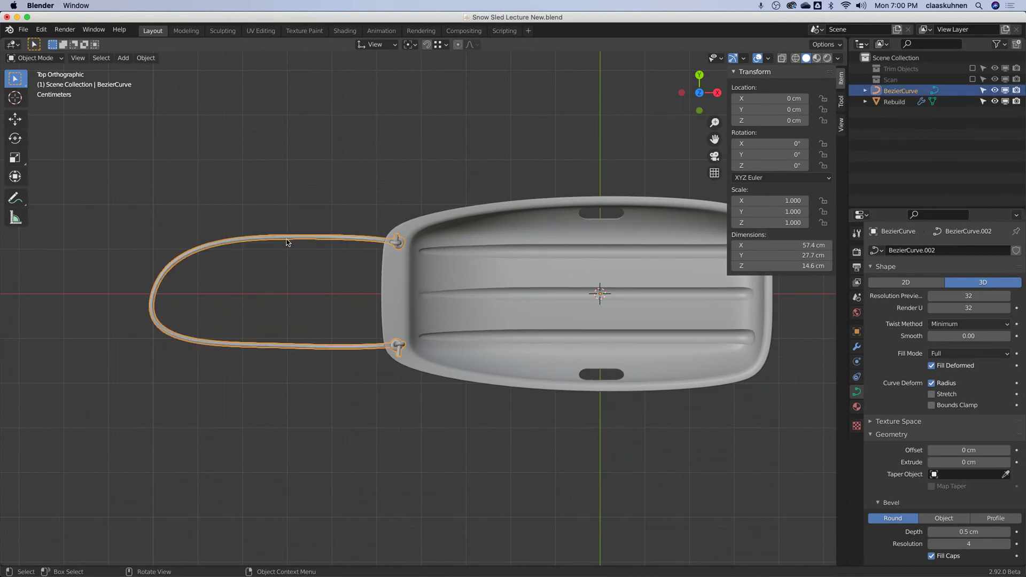
Reshape the rope's upper strand: lower one control point, rotate its left handle, raise the middle point about 2 cm.
key("Tab")
left_click(304, 237)
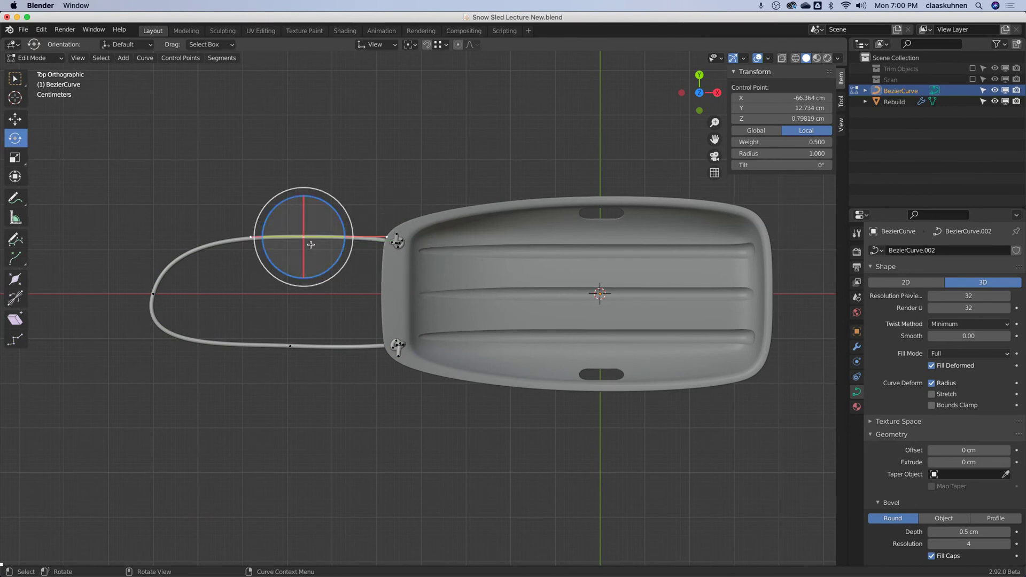
left_click(16, 122)
left_click(263, 216)
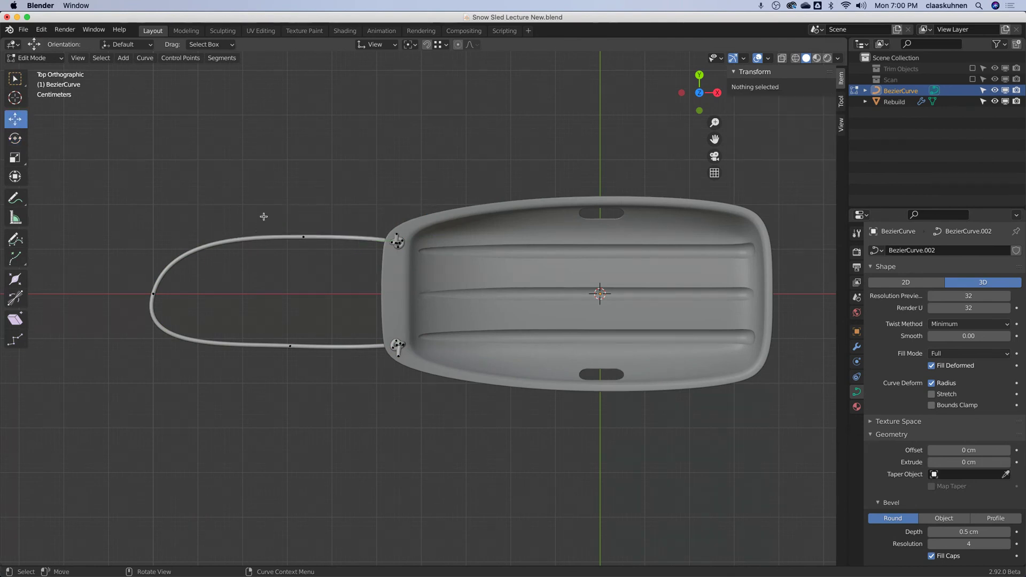
left_click(303, 237)
left_click_drag(305, 192, 305, 213)
left_click(244, 247)
key("r")
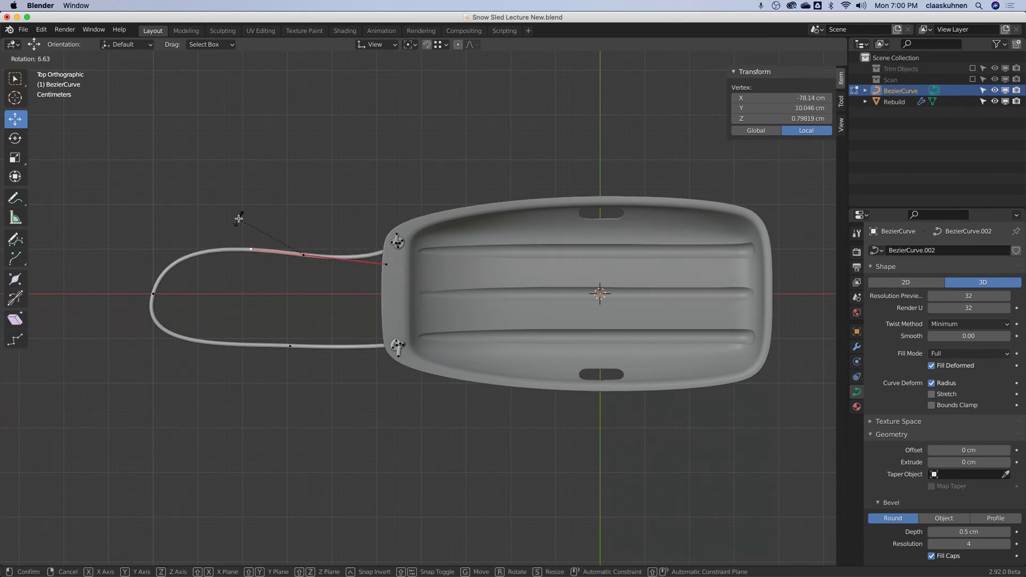
left_click(248, 252)
left_click(303, 255)
left_click_drag(303, 211, 303, 202)
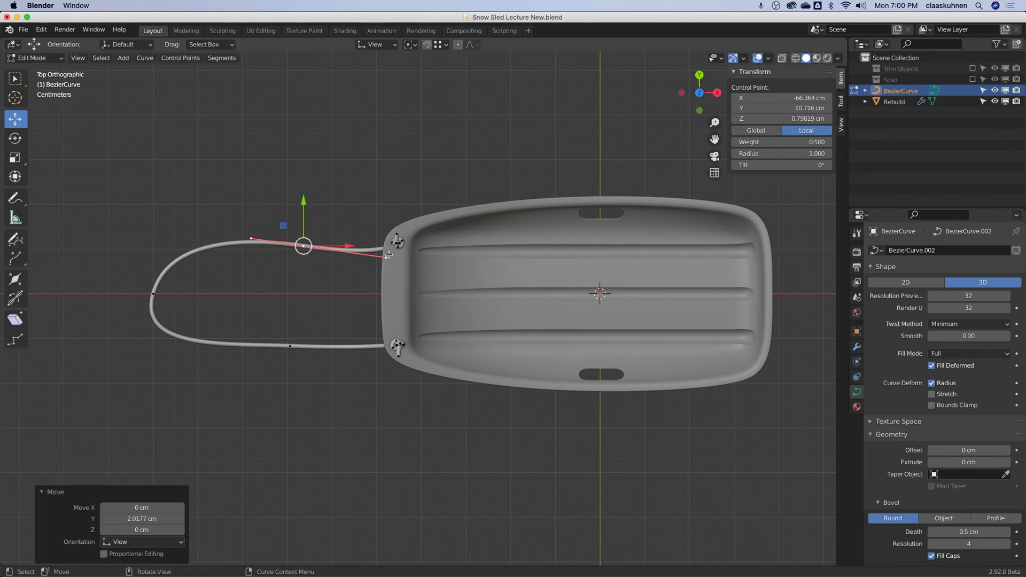
key("Tab")
key("Tab")
Raise the lower strand's control point about 1.2 cm and reposition its right handle.
left_click(291, 346)
left_click_drag(293, 303, 292, 297)
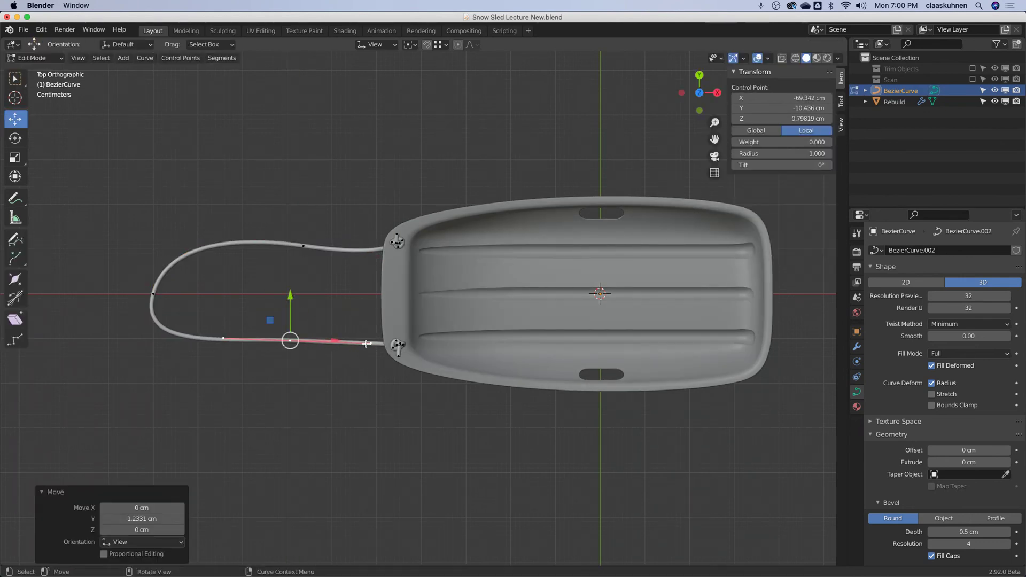
left_click(389, 333)
key("g")
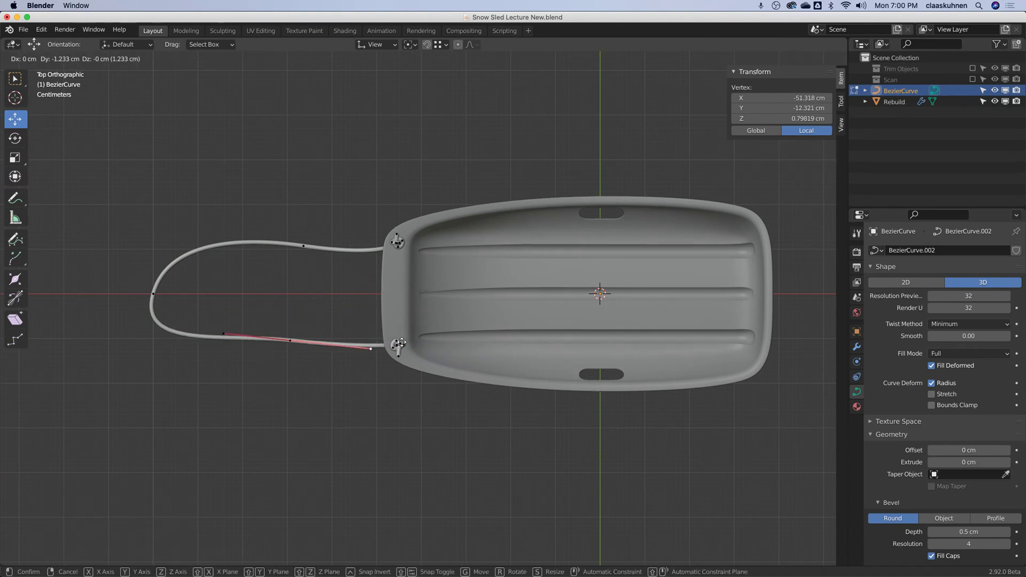
left_click(396, 341)
key("Tab")
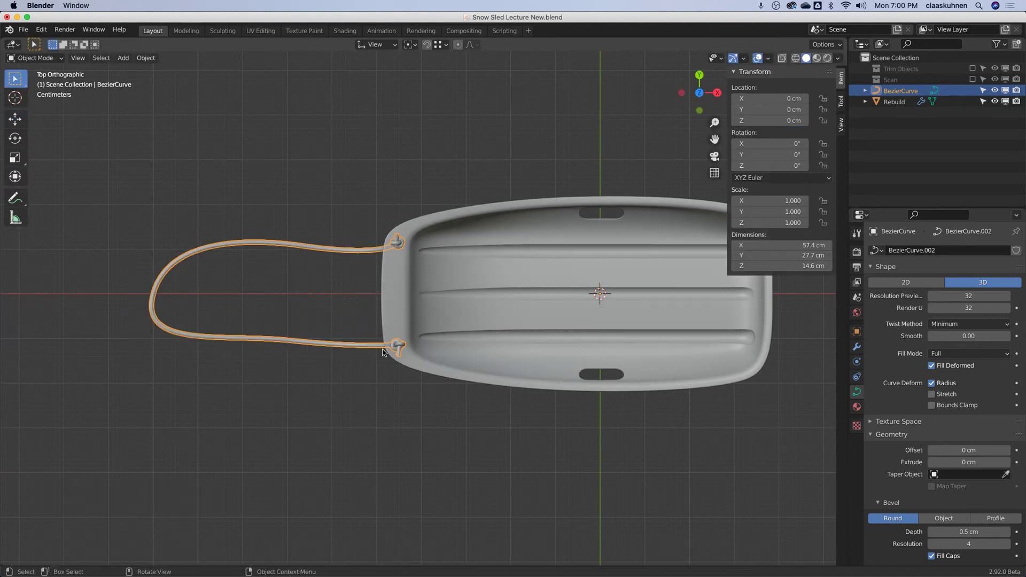
Back in Edit Mode on the rope, lower the upper strand's control point about 1.3 cm.
left_click(300, 392)
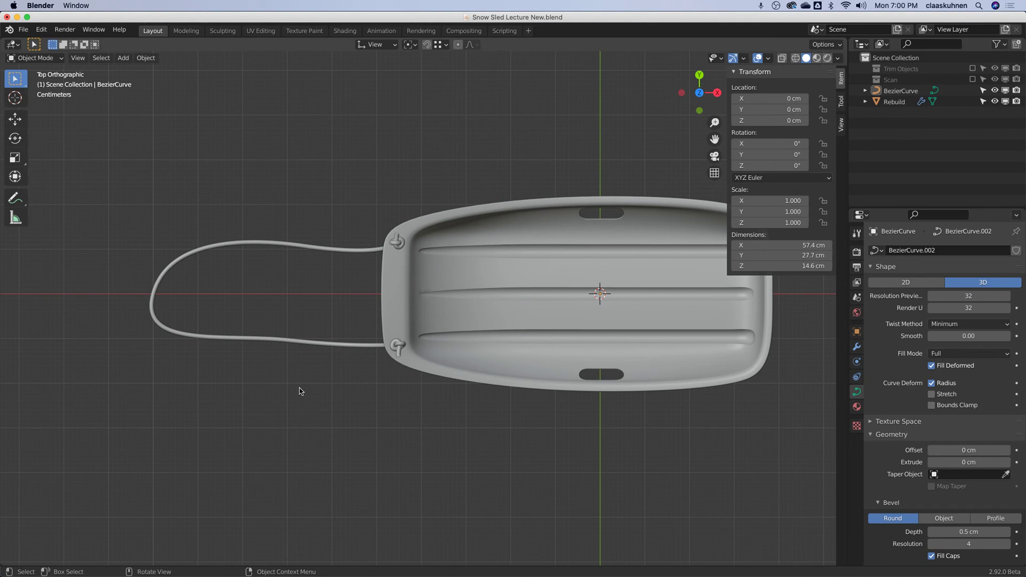
left_click(354, 247)
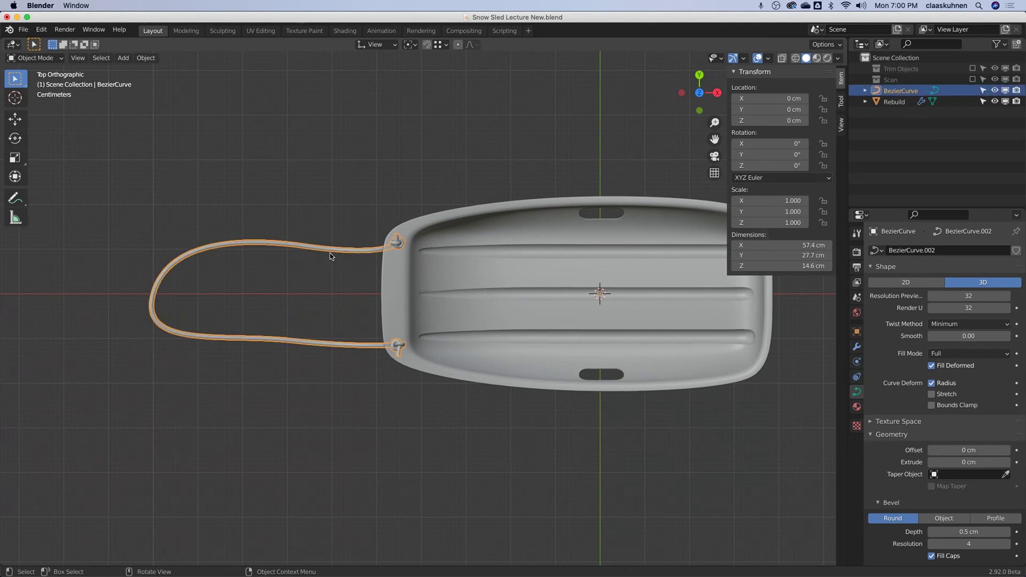
key("Tab")
left_click(300, 250)
left_click(255, 244)
left_click_drag(253, 193, 218, 273)
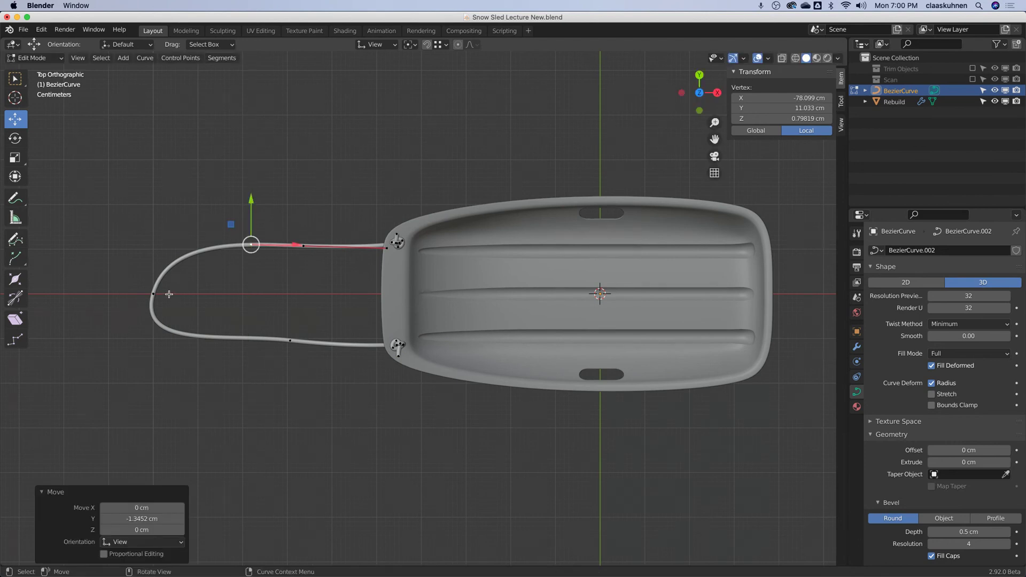